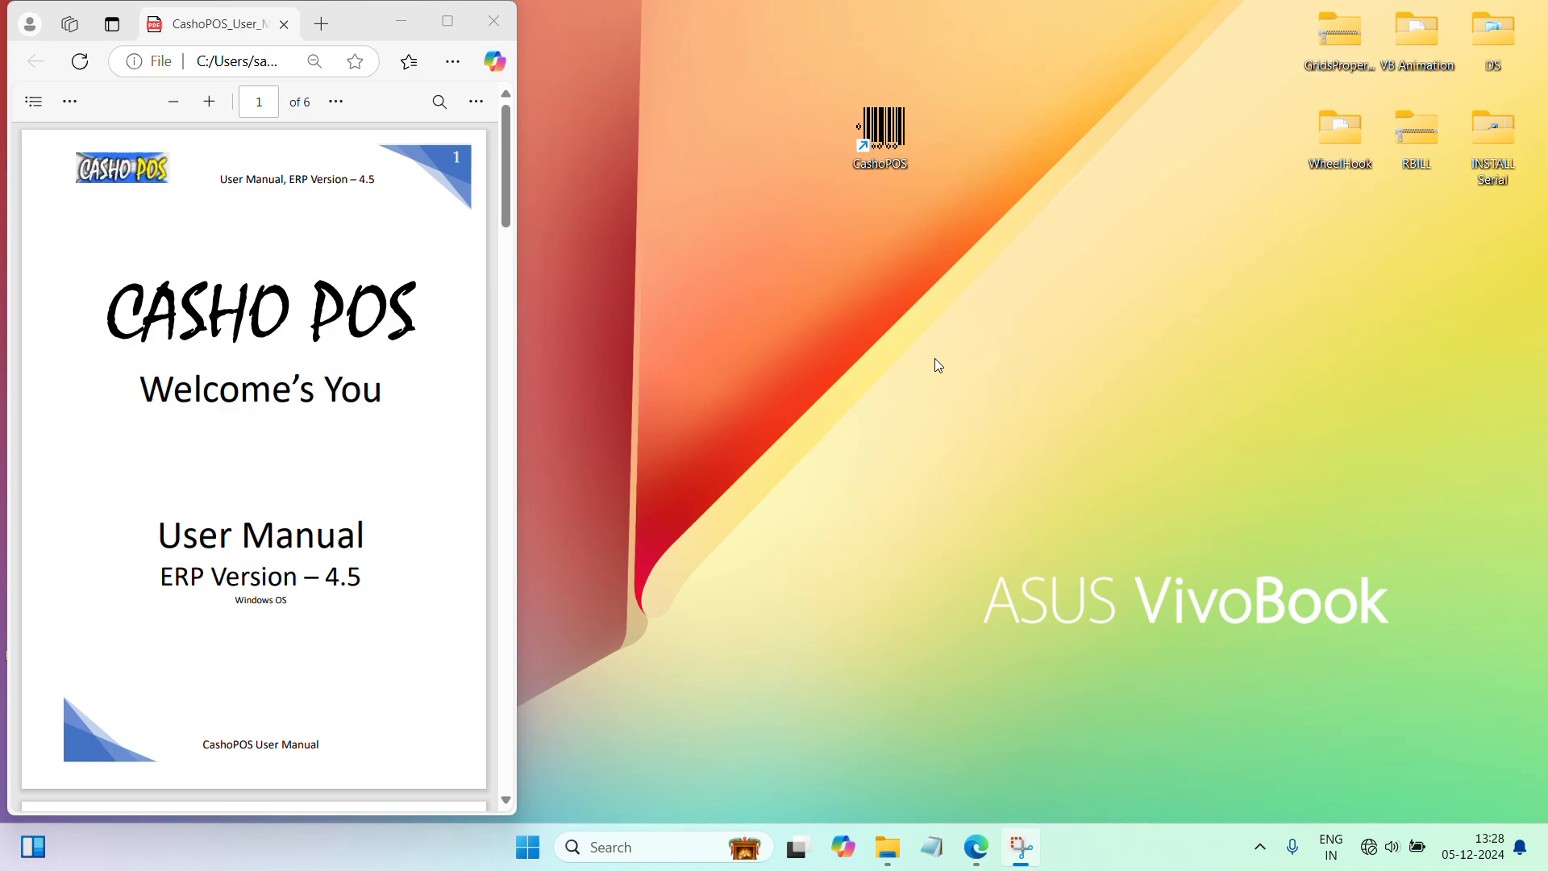
# Step: Launch CashoPOS, sign in, and open company 1003, Sri Vela Electronics
pyautogui.click(901, 147)
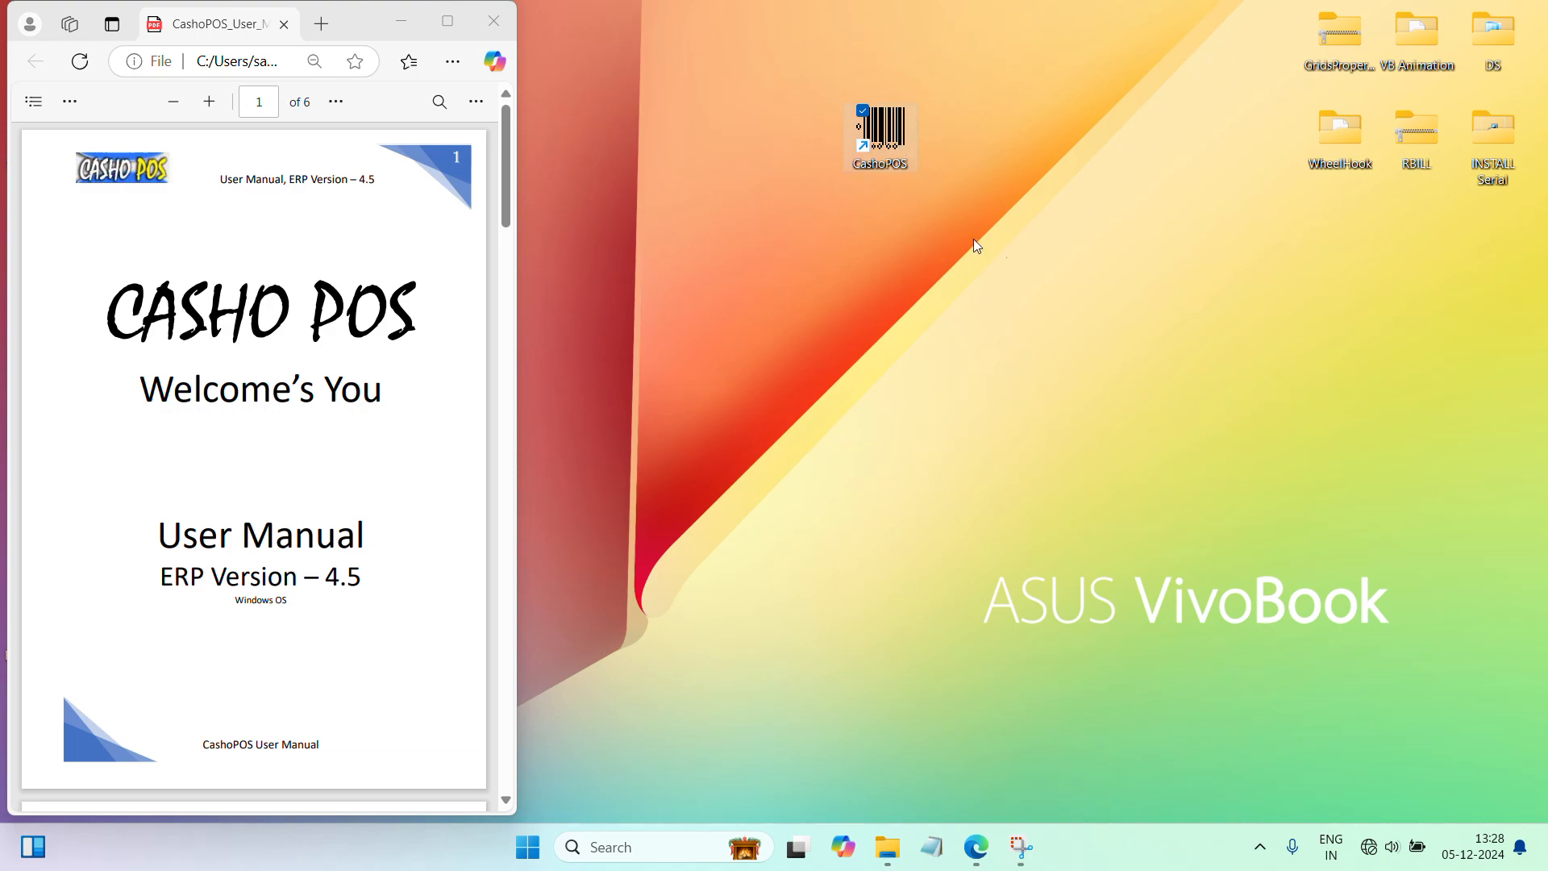
pyautogui.doubleClick(892, 135)
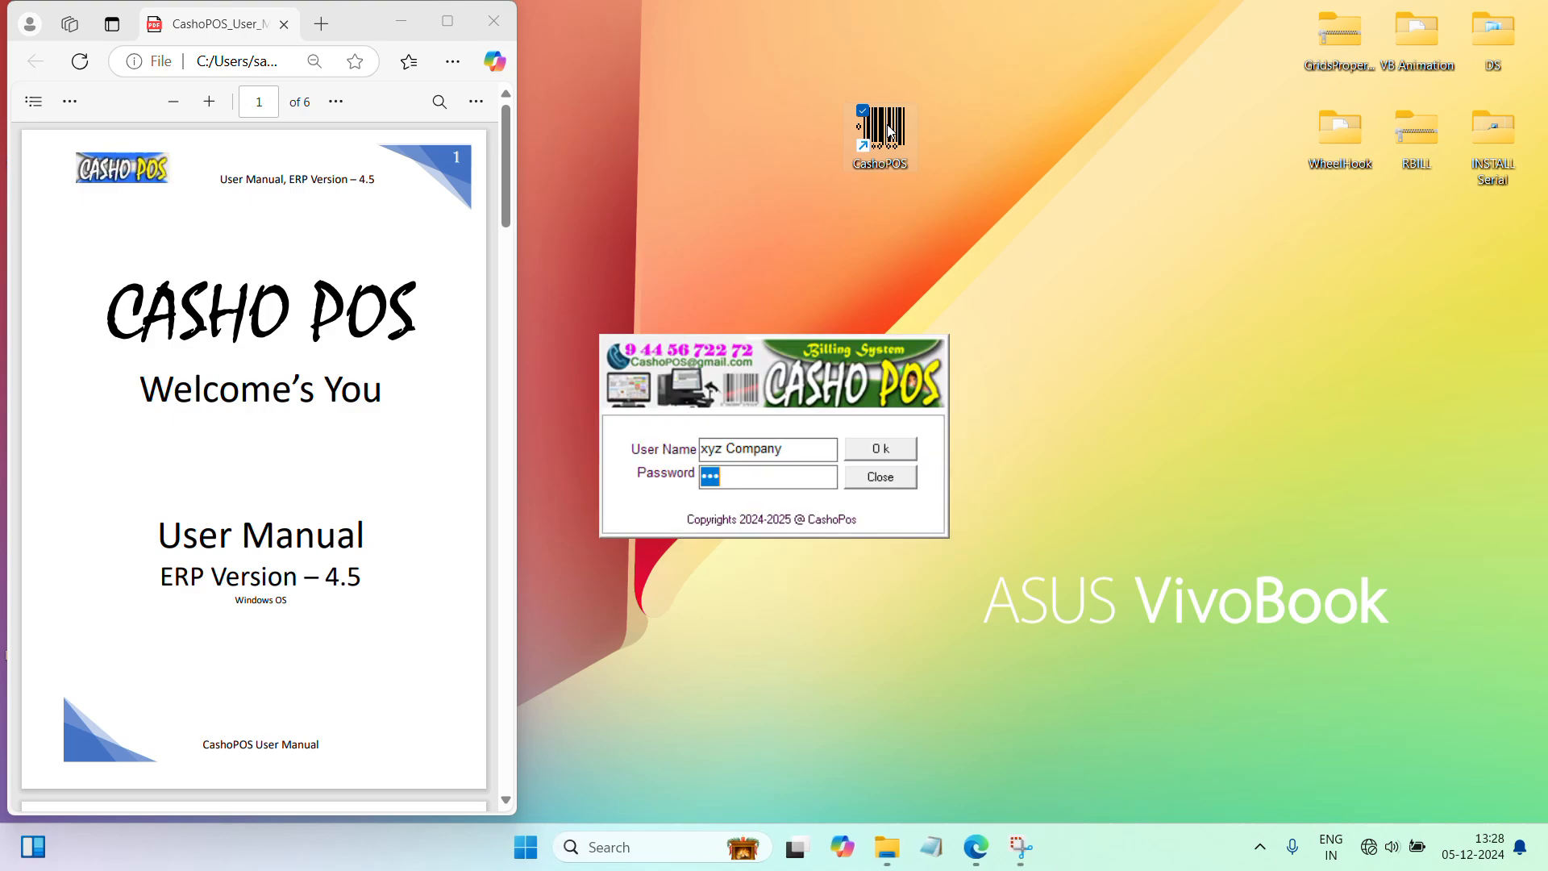
pyautogui.click(898, 451)
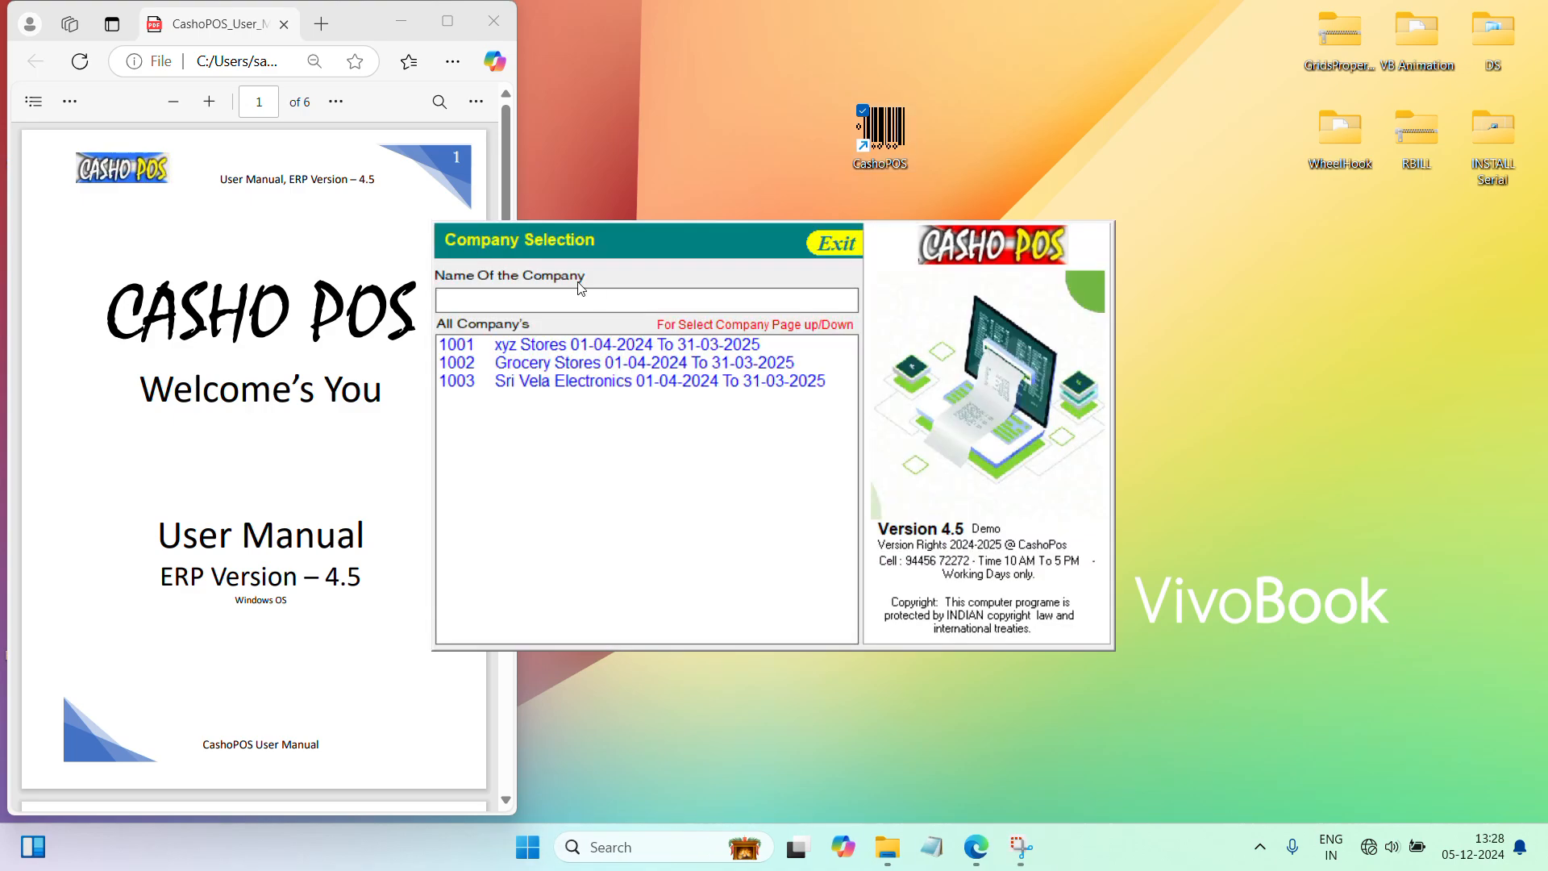
pyautogui.write('1003')
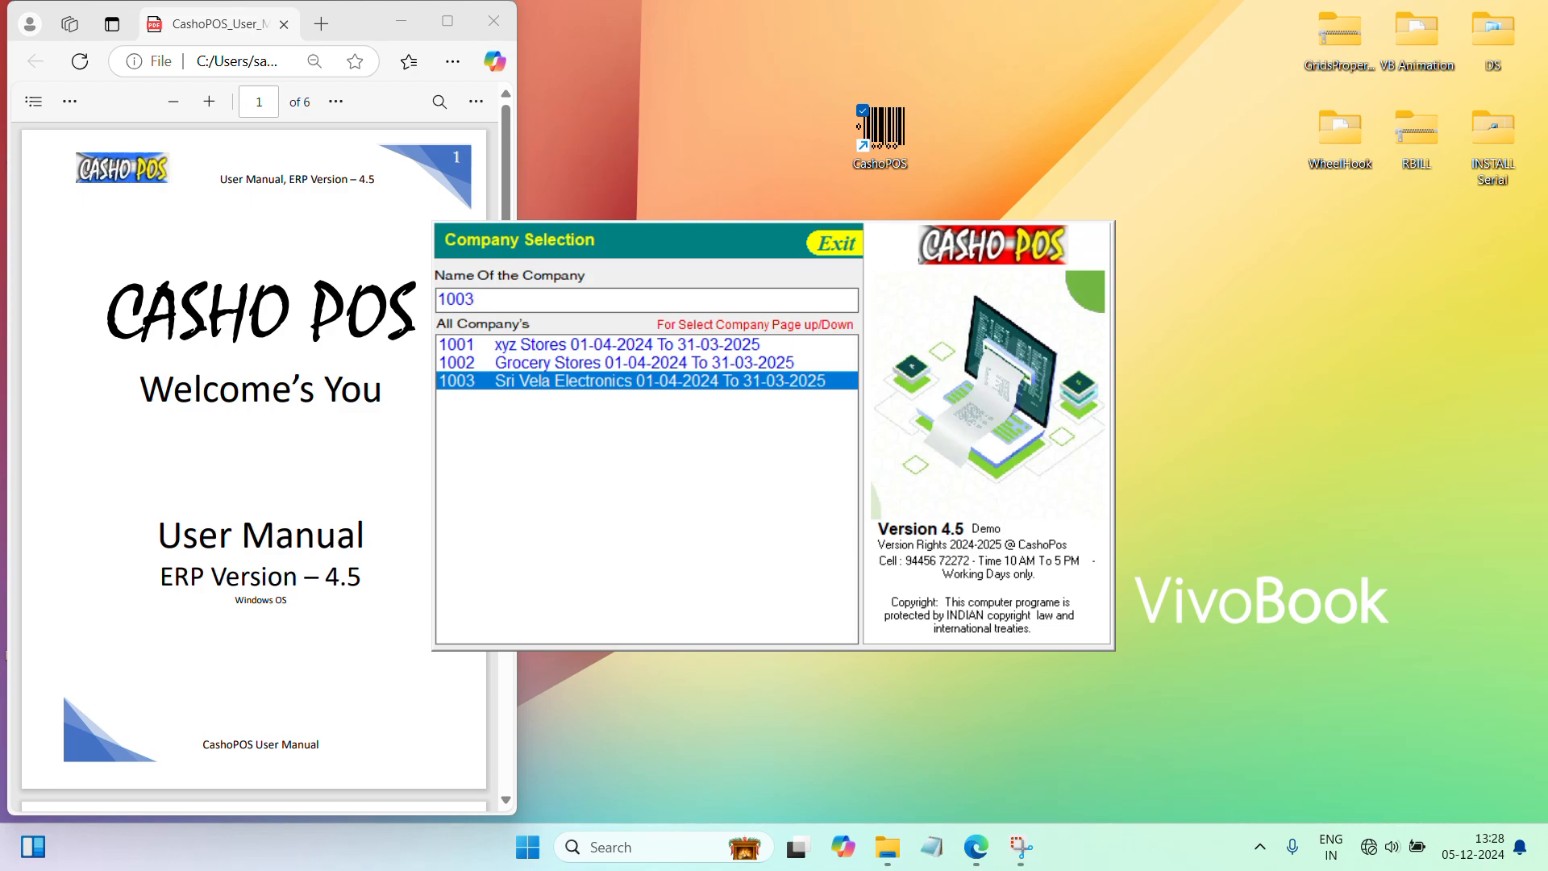
pyautogui.press('Return')
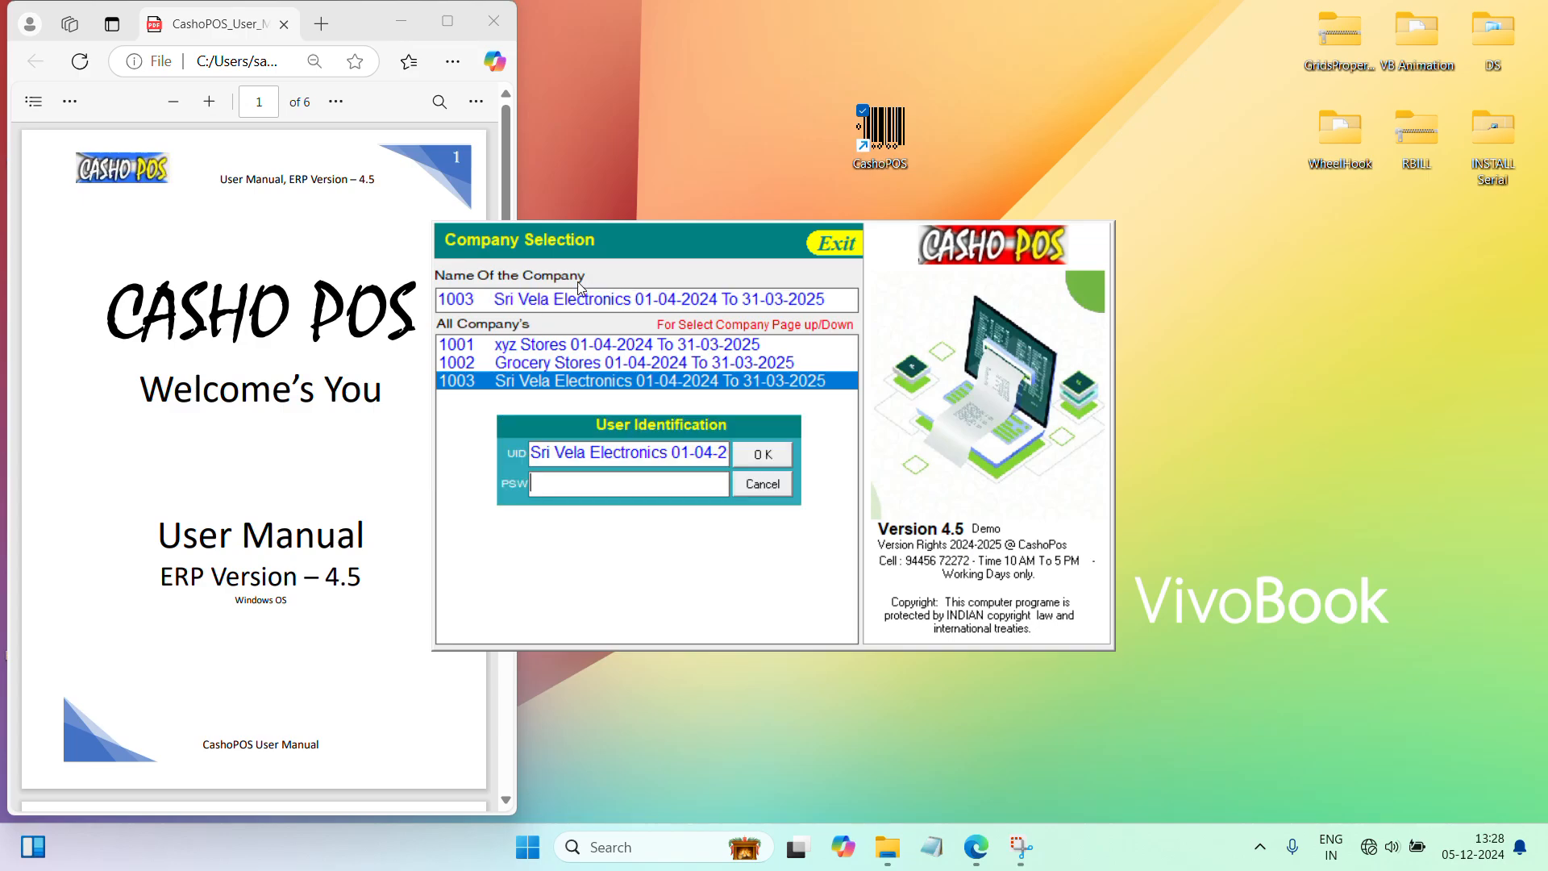
pyautogui.press('Return')
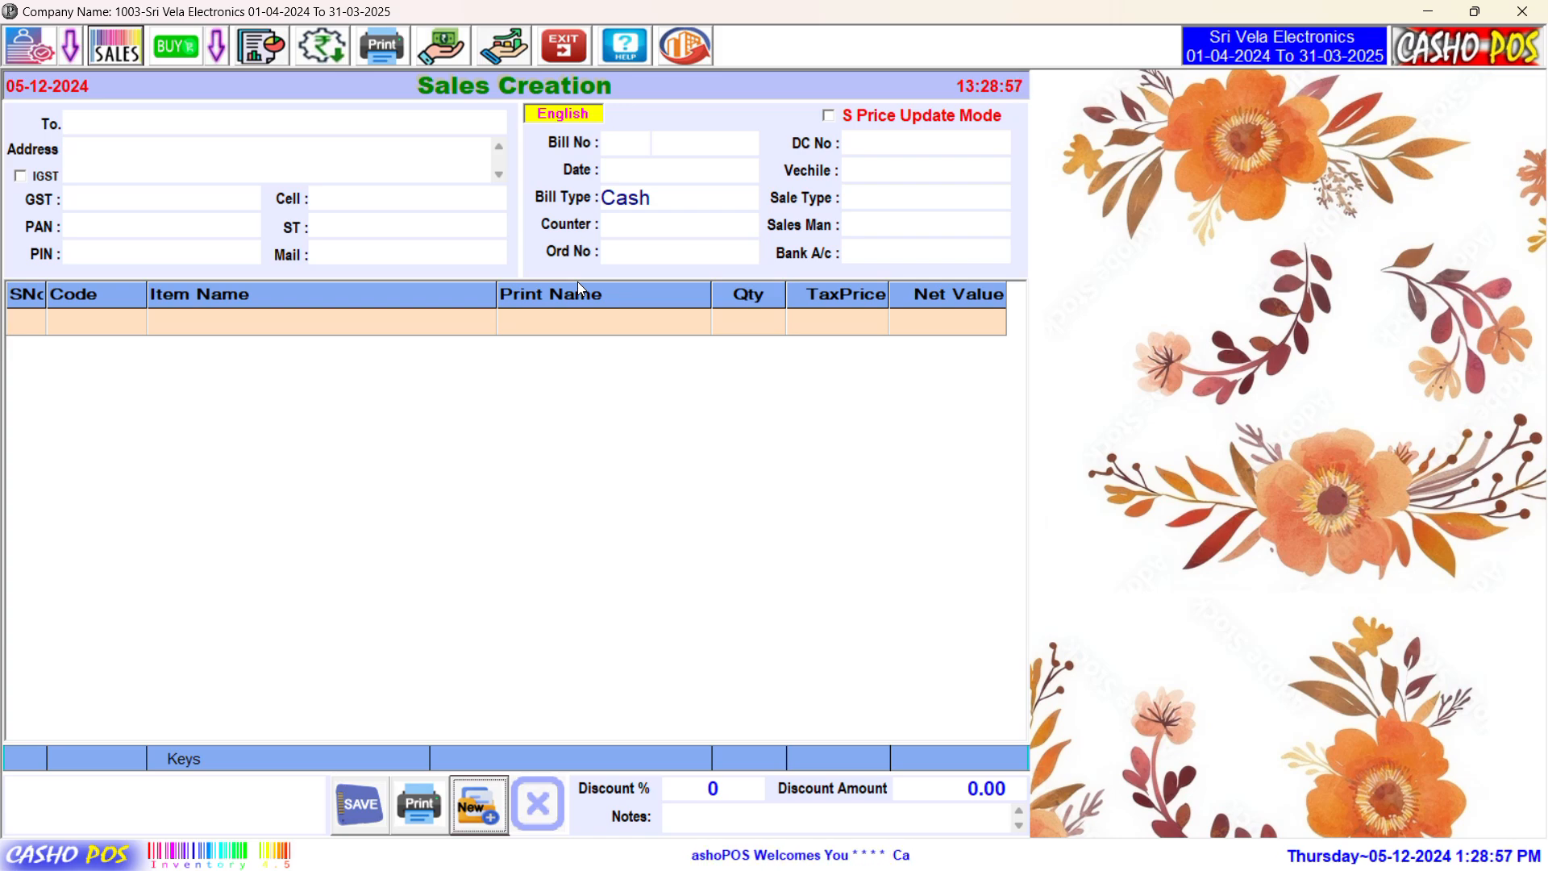
# Step: Start a new sales bill and enter the customer's name and city in Address
pyautogui.click(491, 806)
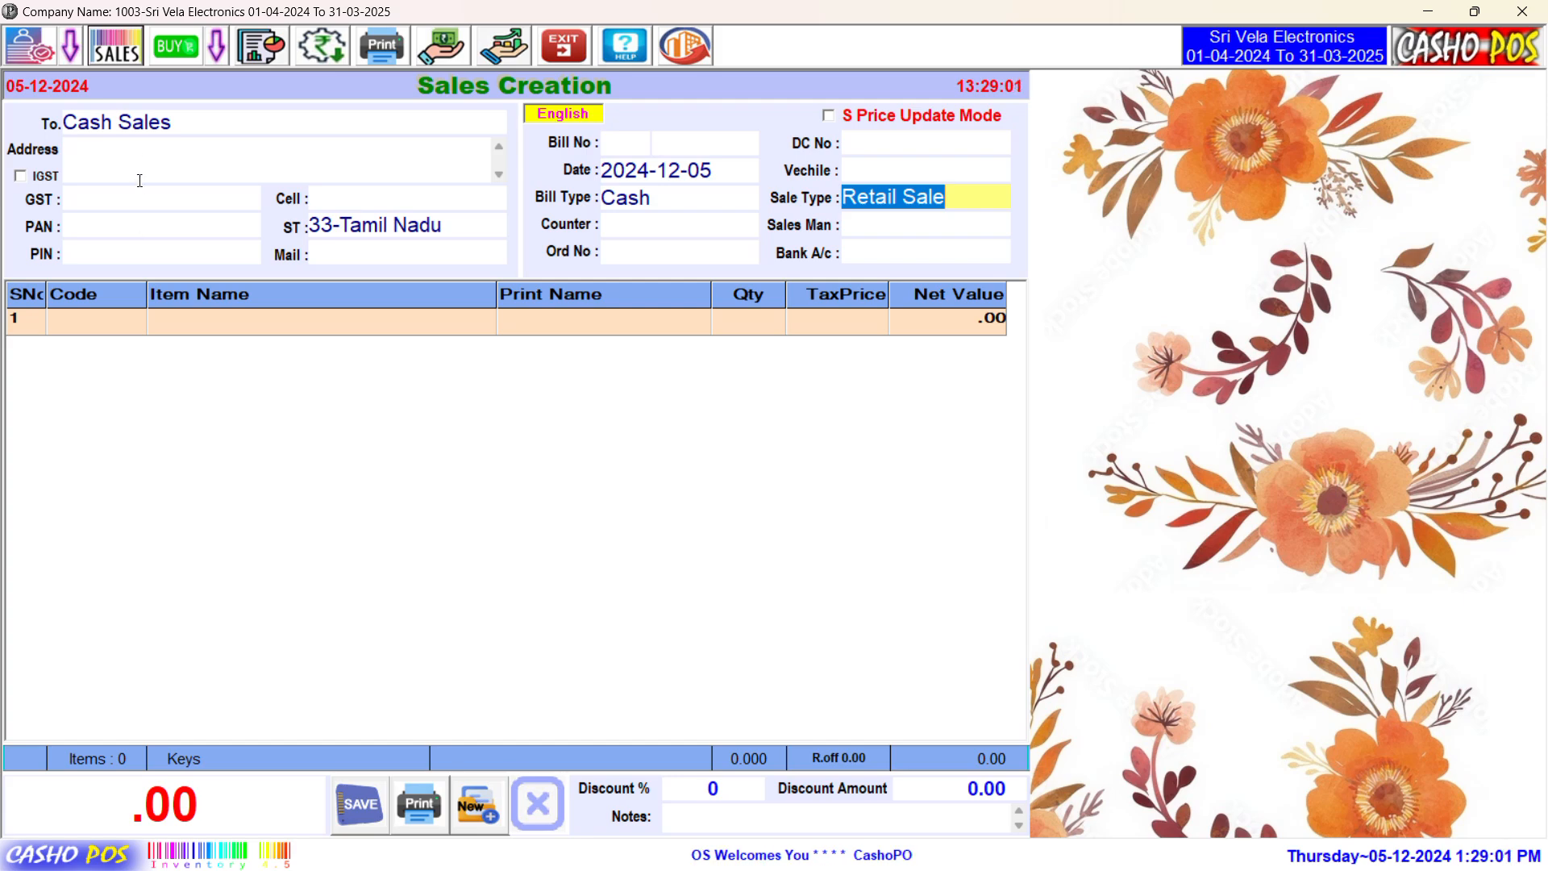
pyautogui.click(138, 153)
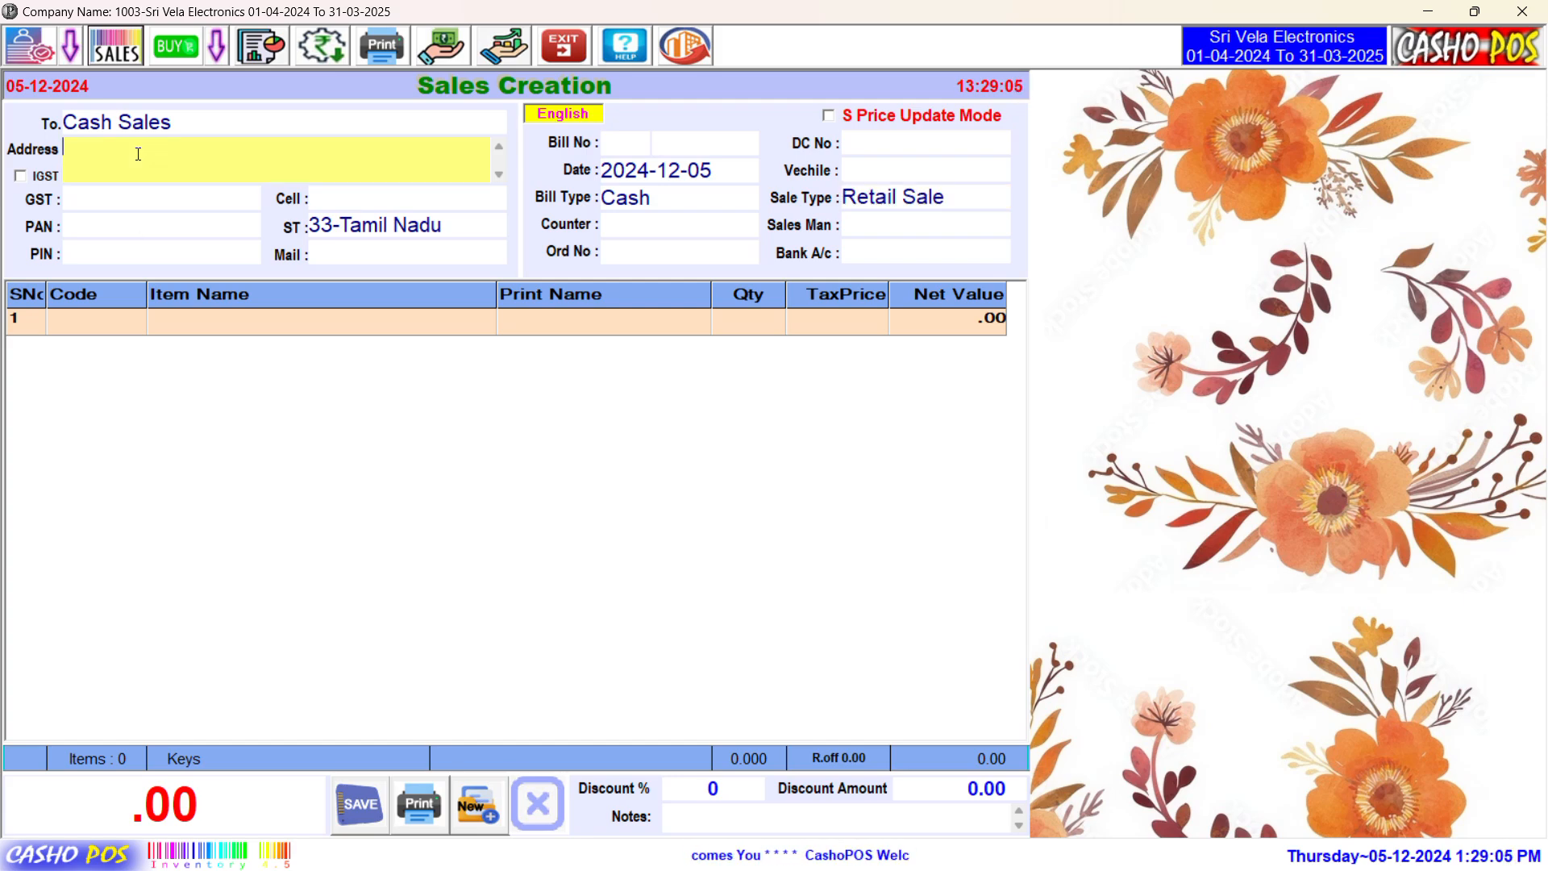
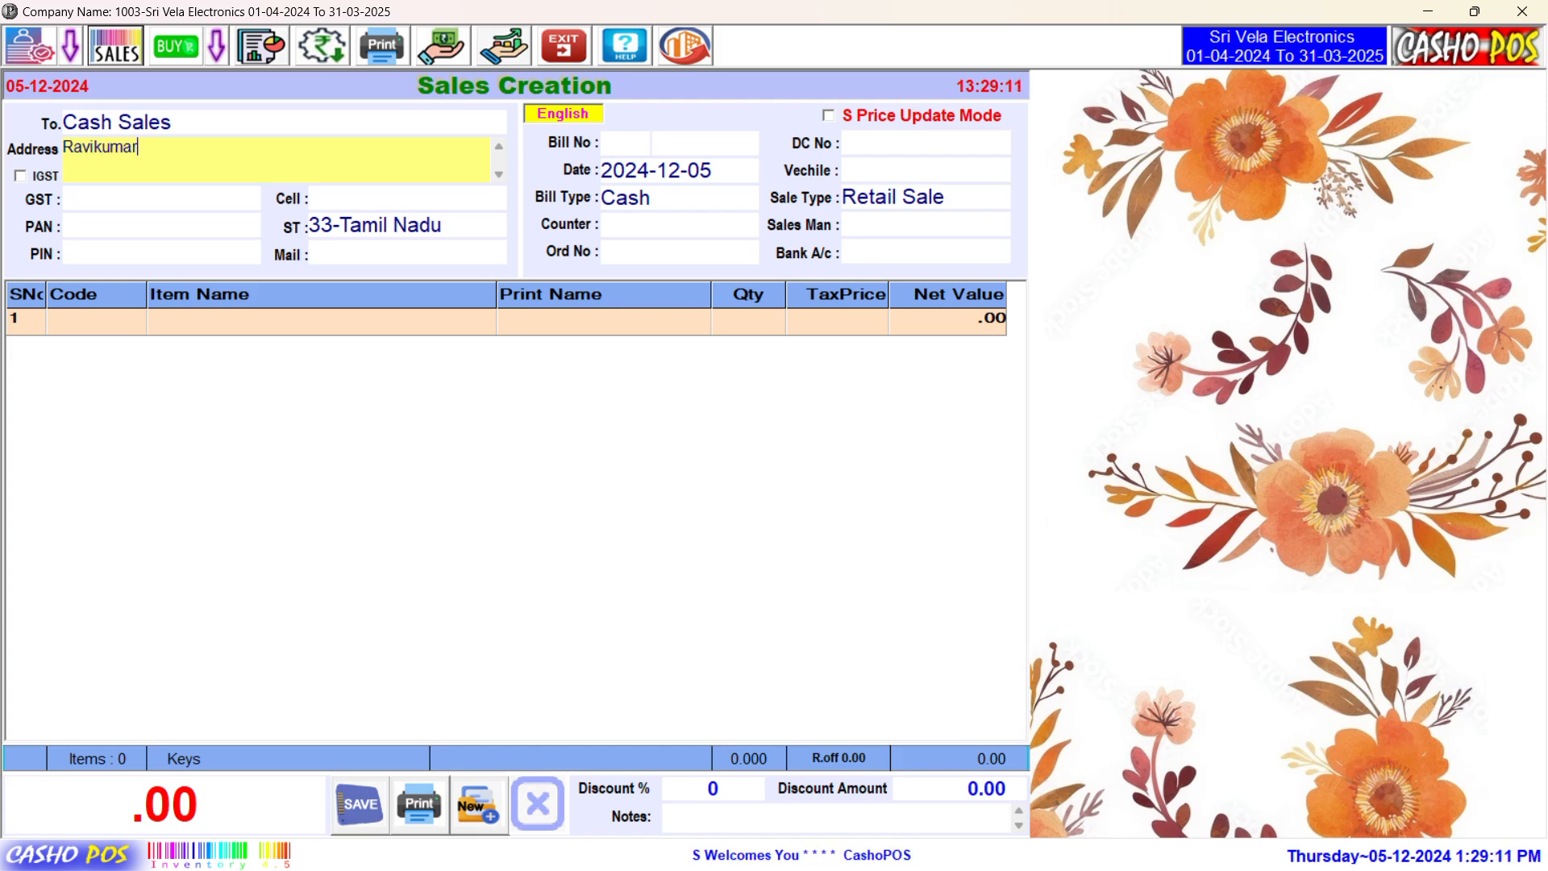
pyautogui.write(', ')
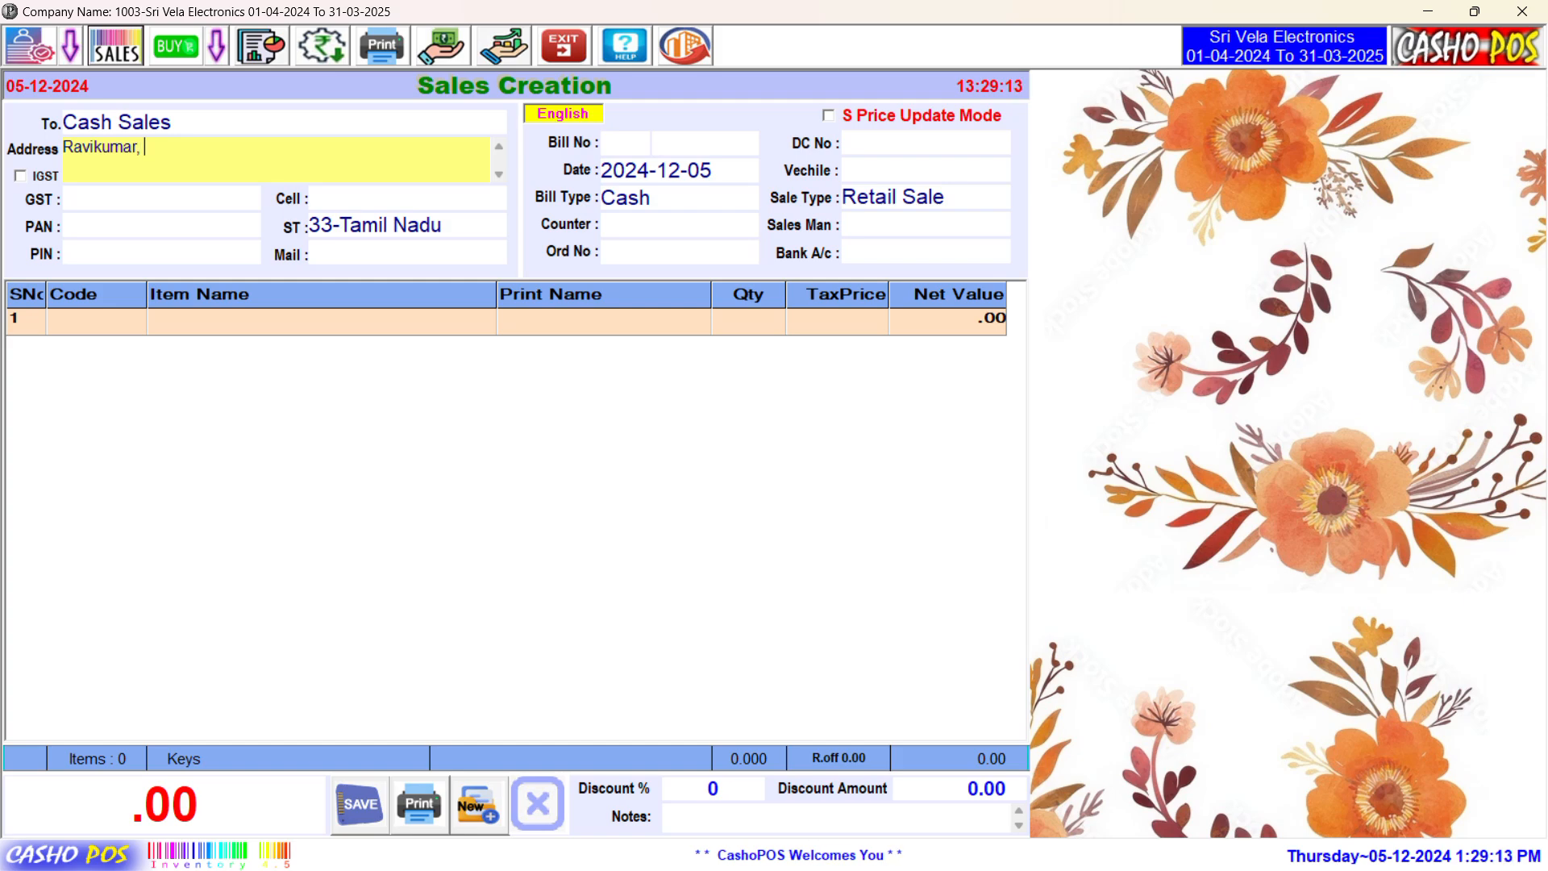
pyautogui.write('Chennai')
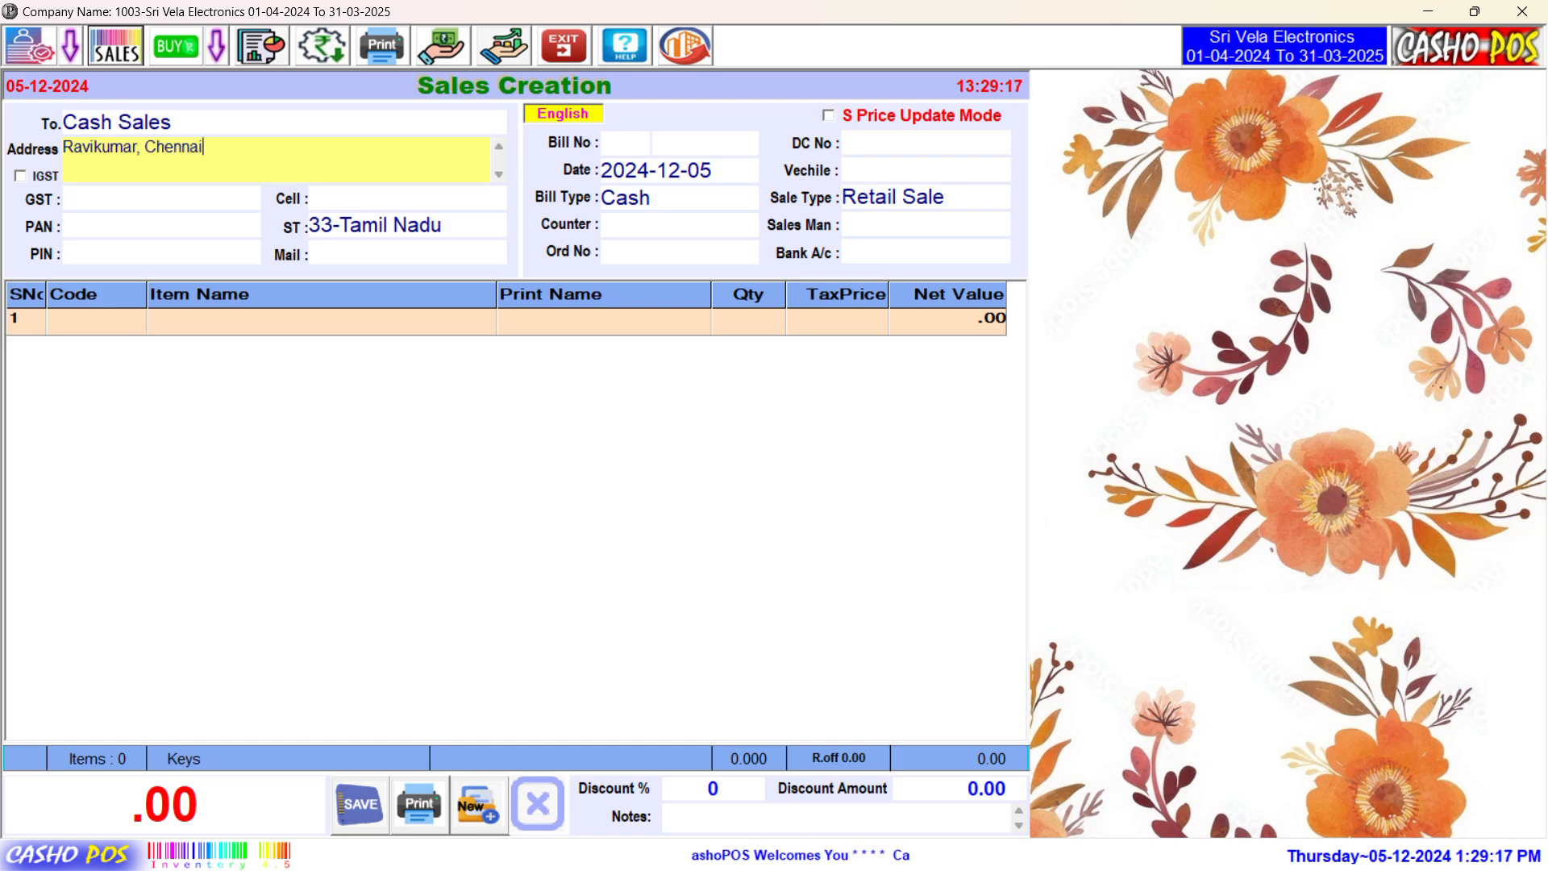
pyautogui.press('Tab')
pyautogui.press('Tab')
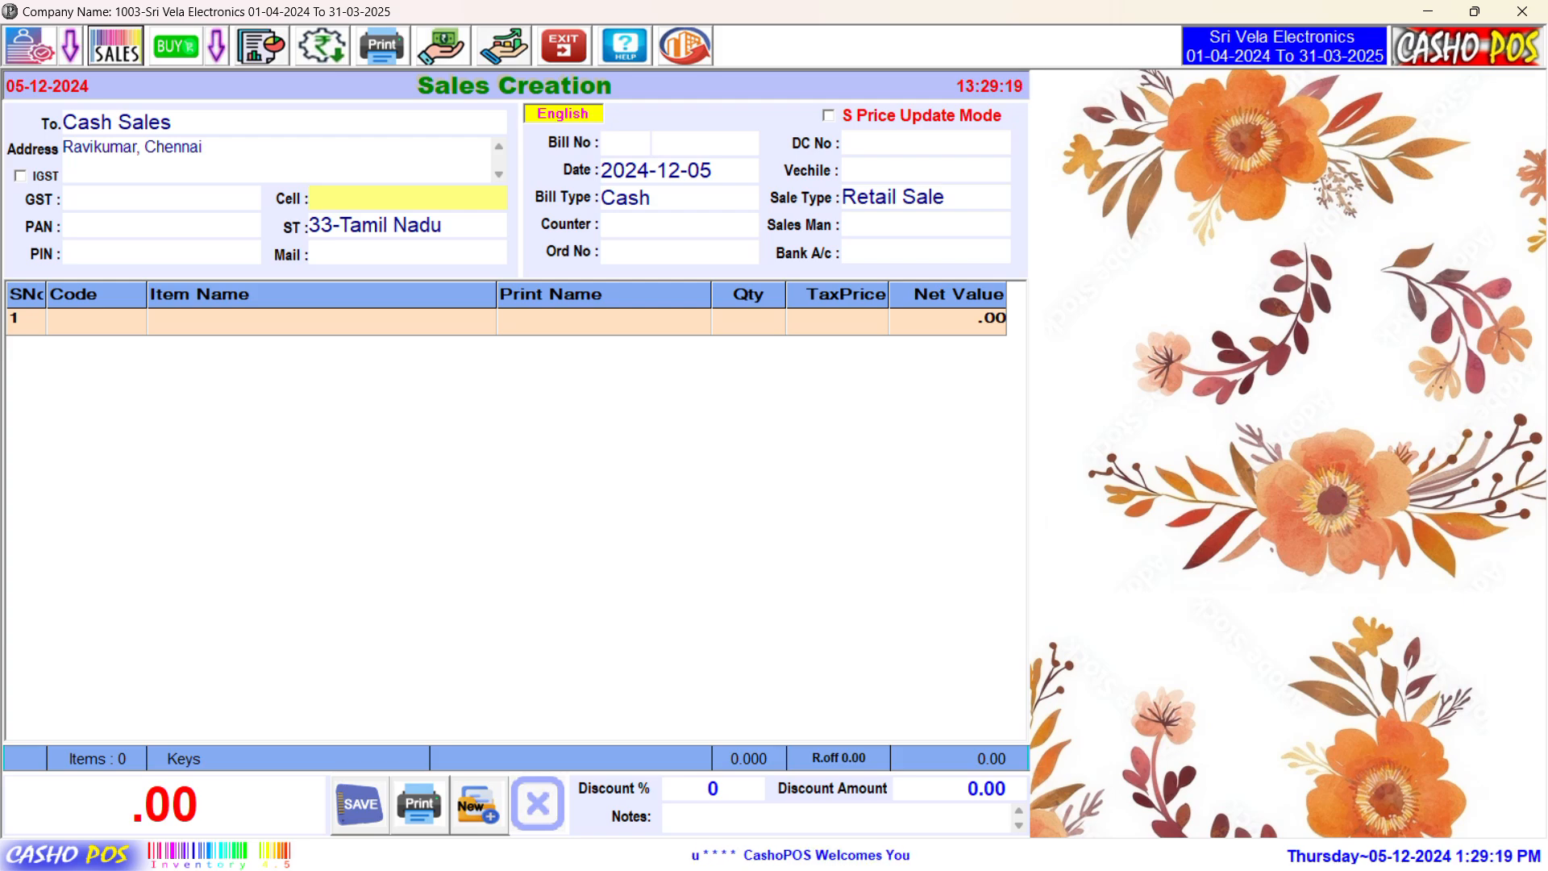
pyautogui.hotkey('shift', 'Tab')
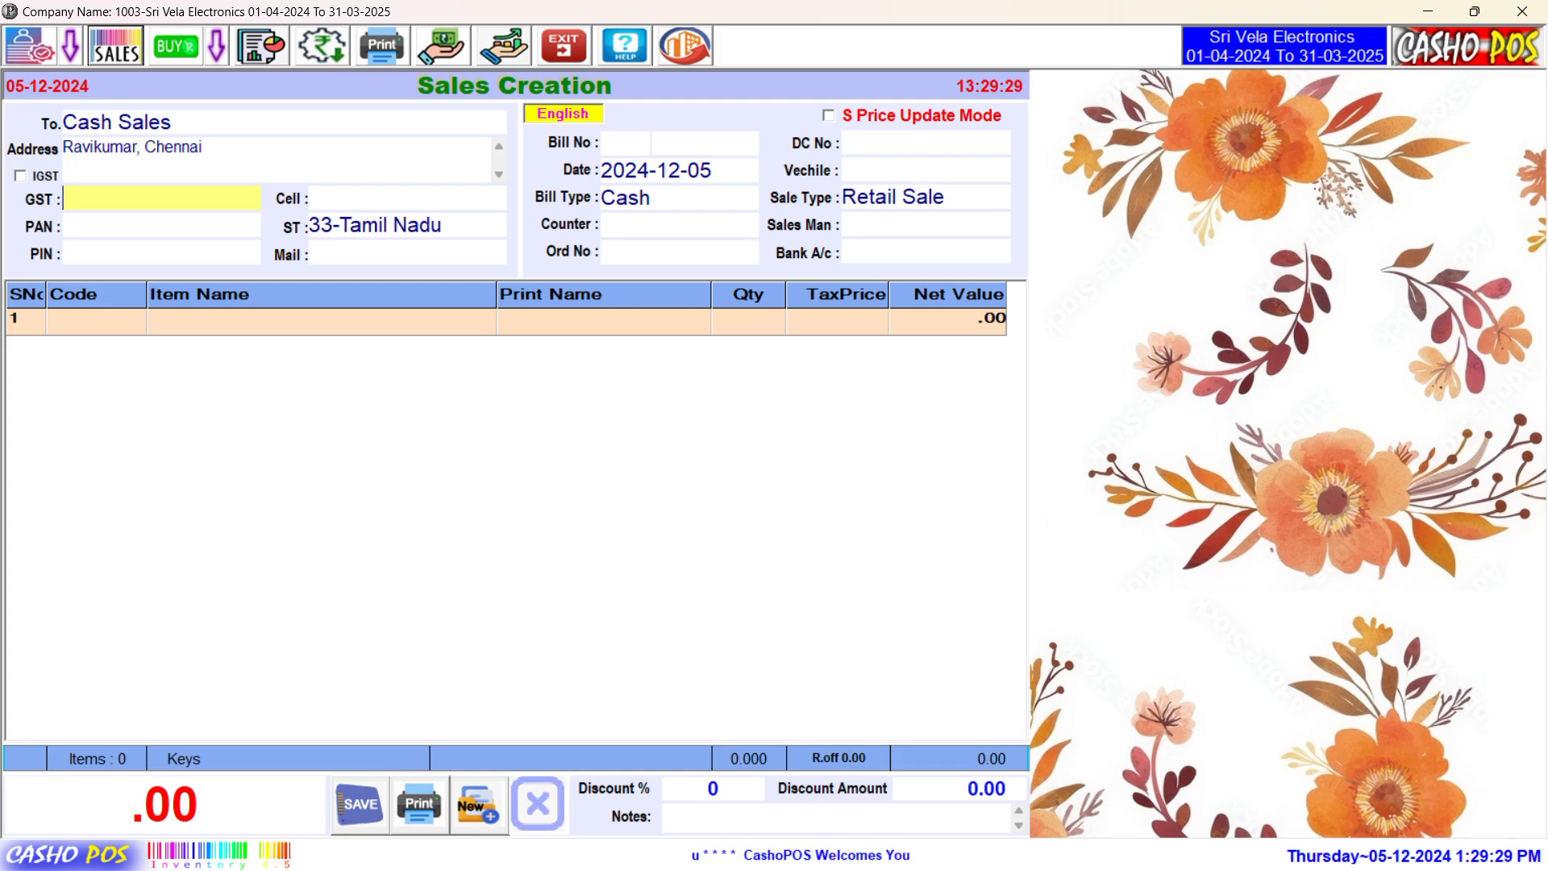
# Step: Fill in the customer's mobile number and PIN code, leaving Mail blank
pyautogui.click(407, 198)
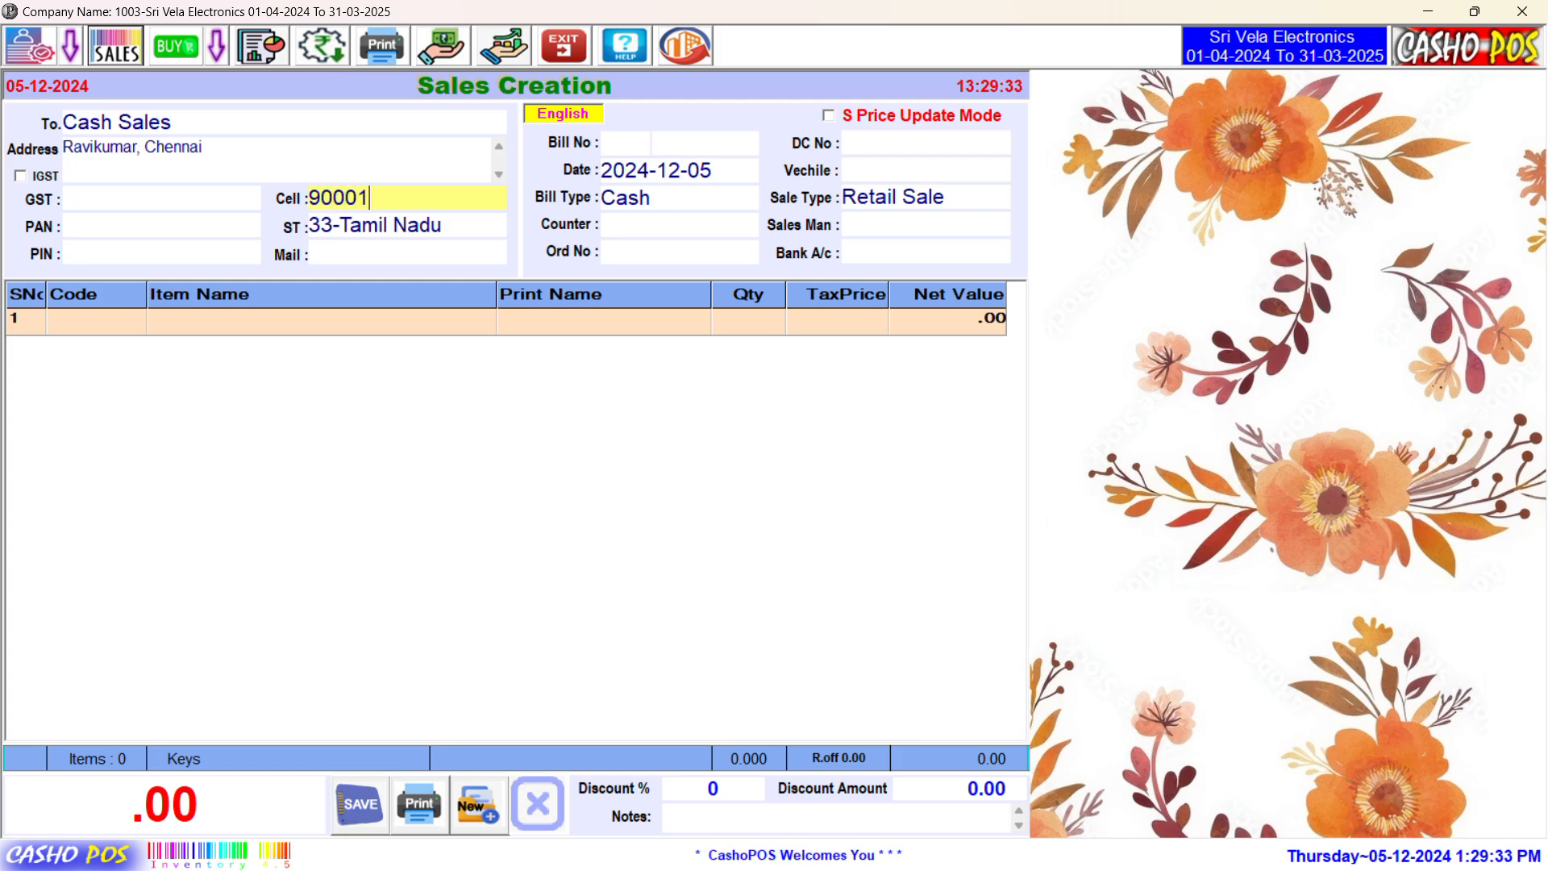
pyautogui.click(162, 225)
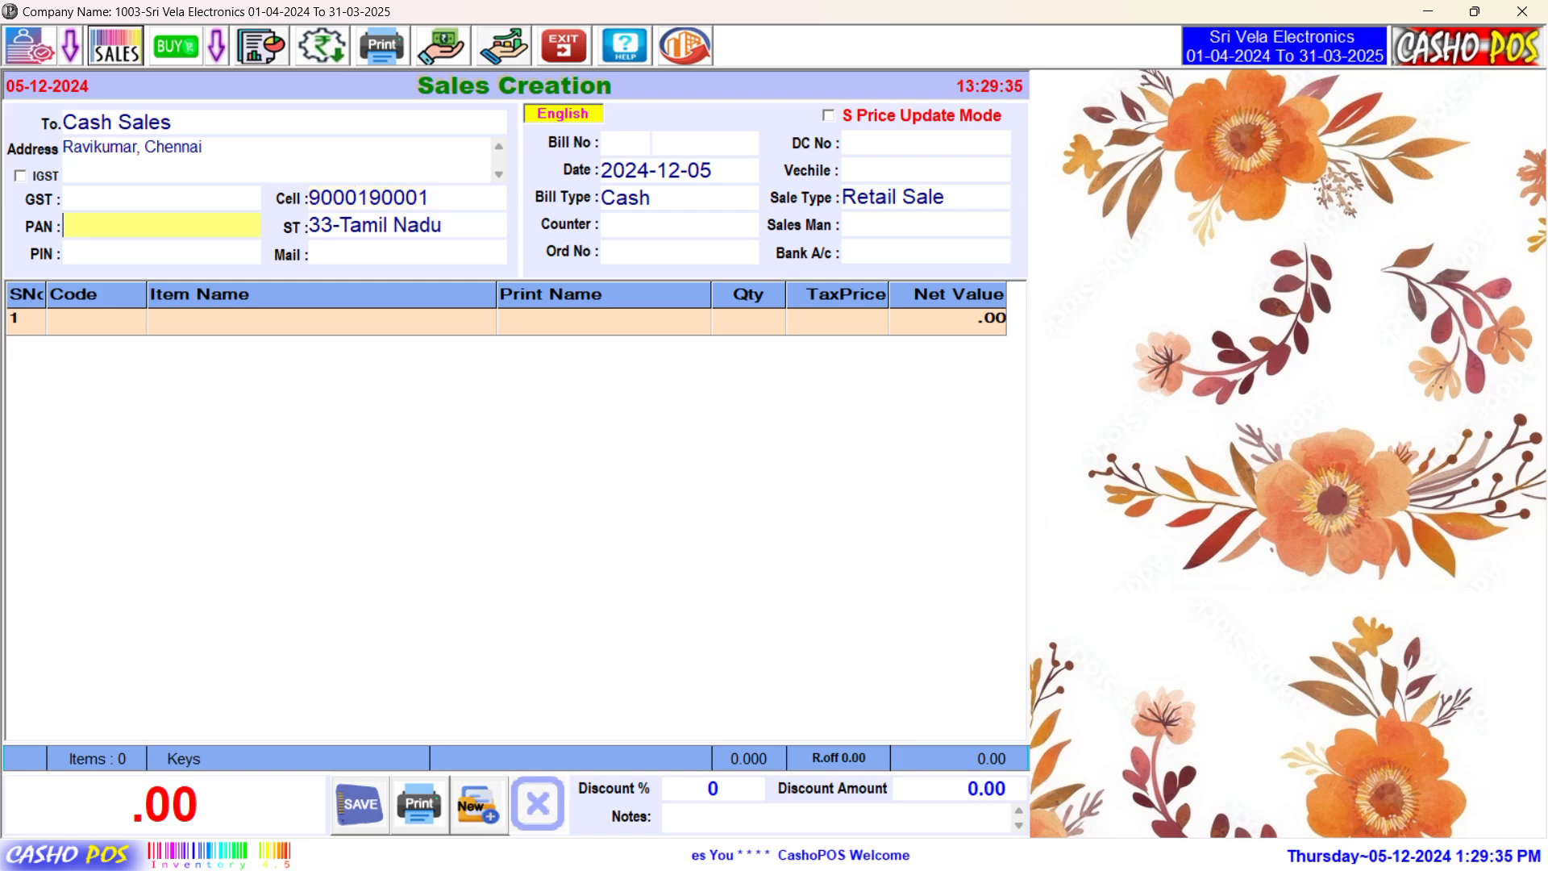
pyautogui.click(407, 225)
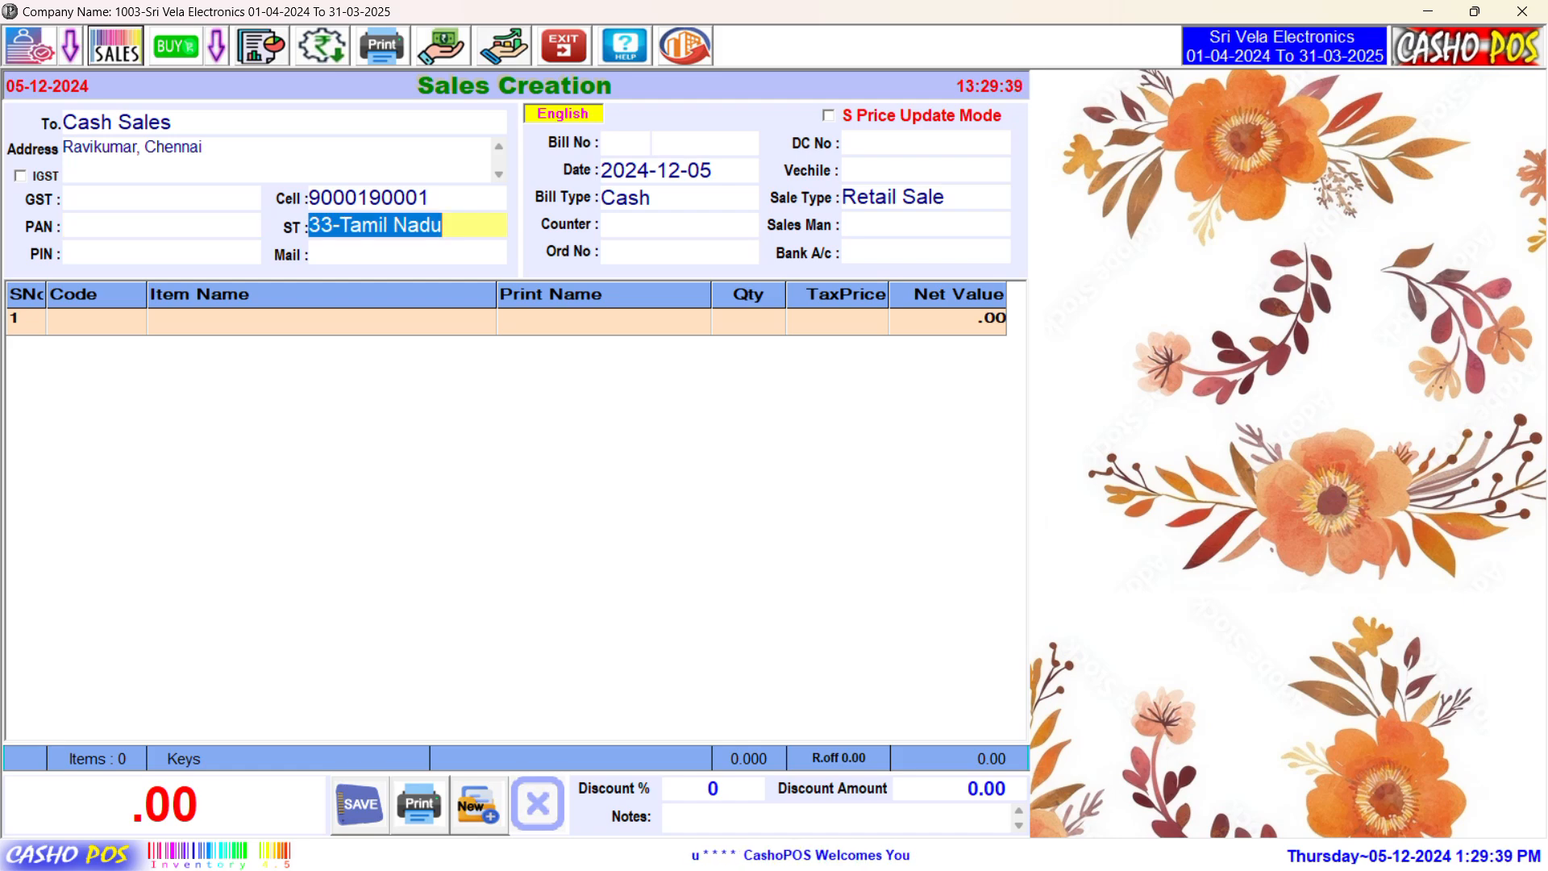
pyautogui.click(161, 253)
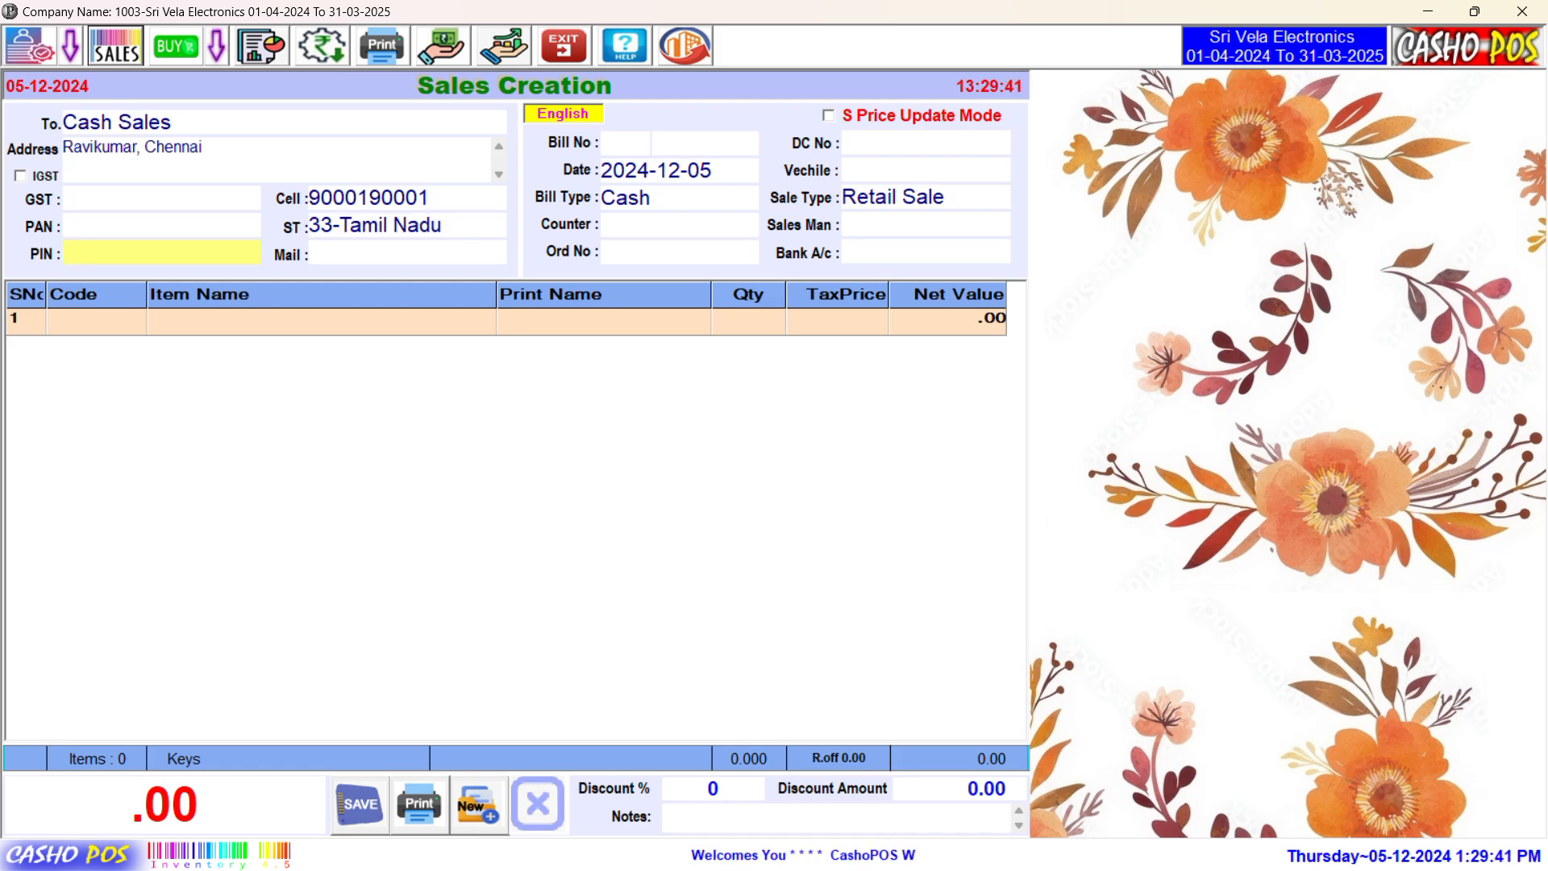
pyautogui.write('651')
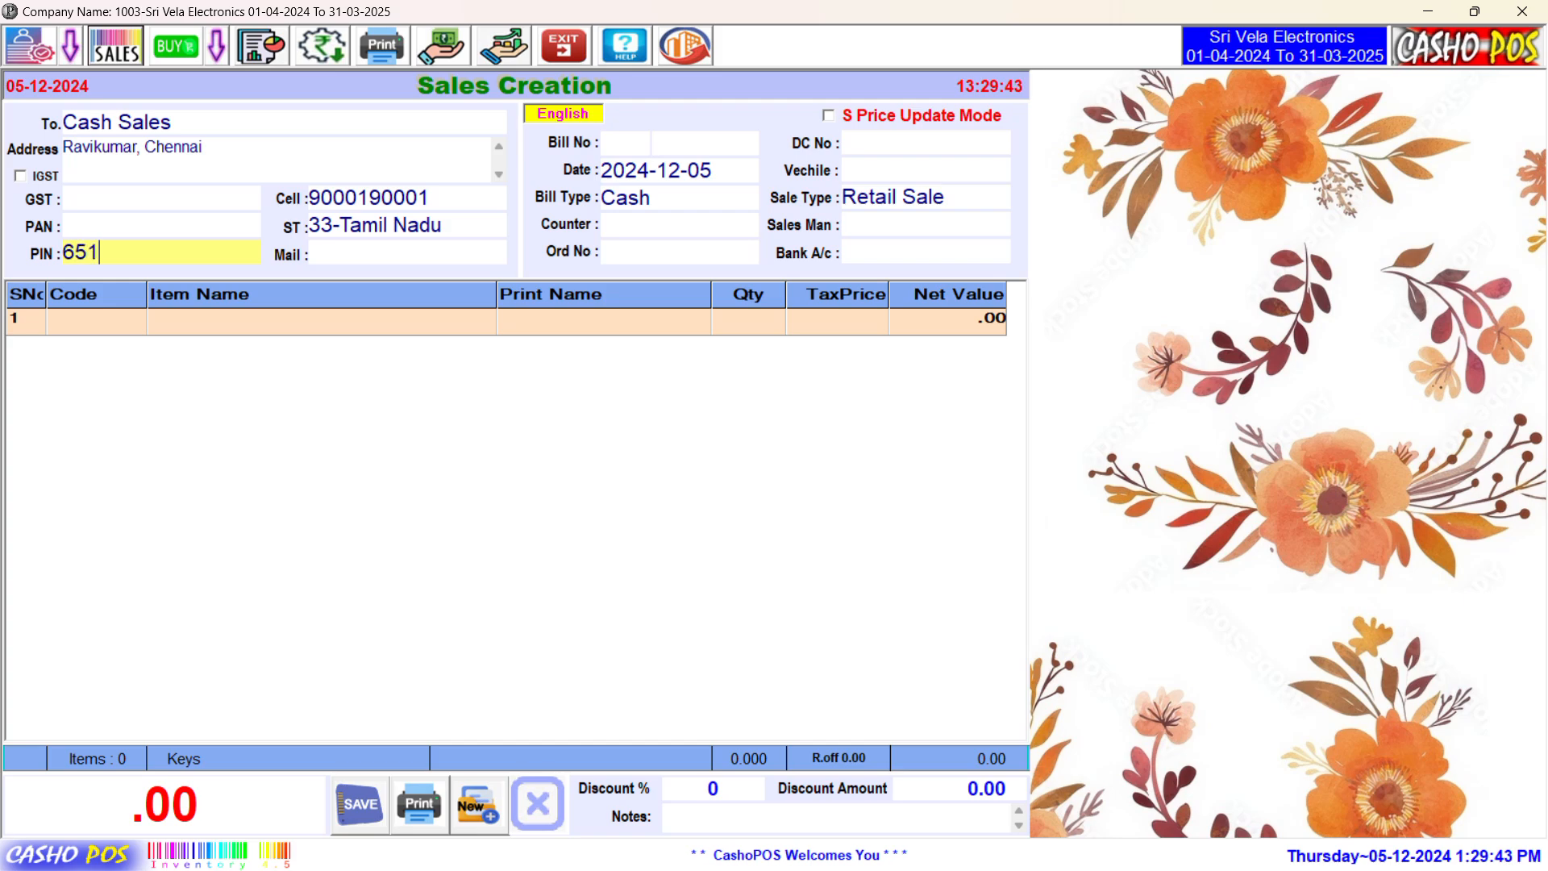
pyautogui.write('222')
pyautogui.press('Return')
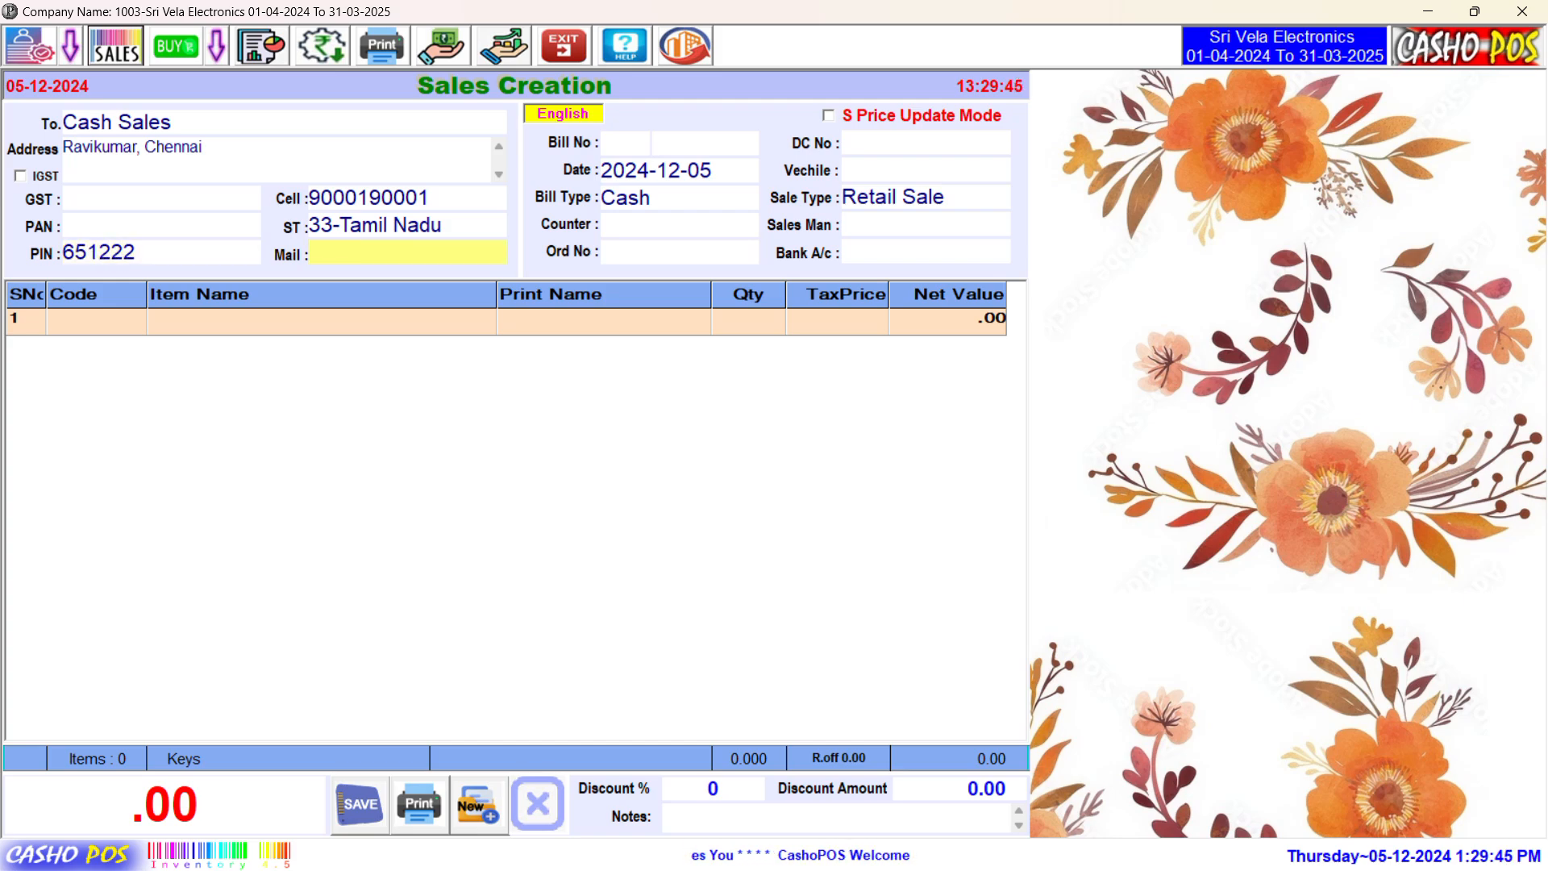
pyautogui.press('Return')
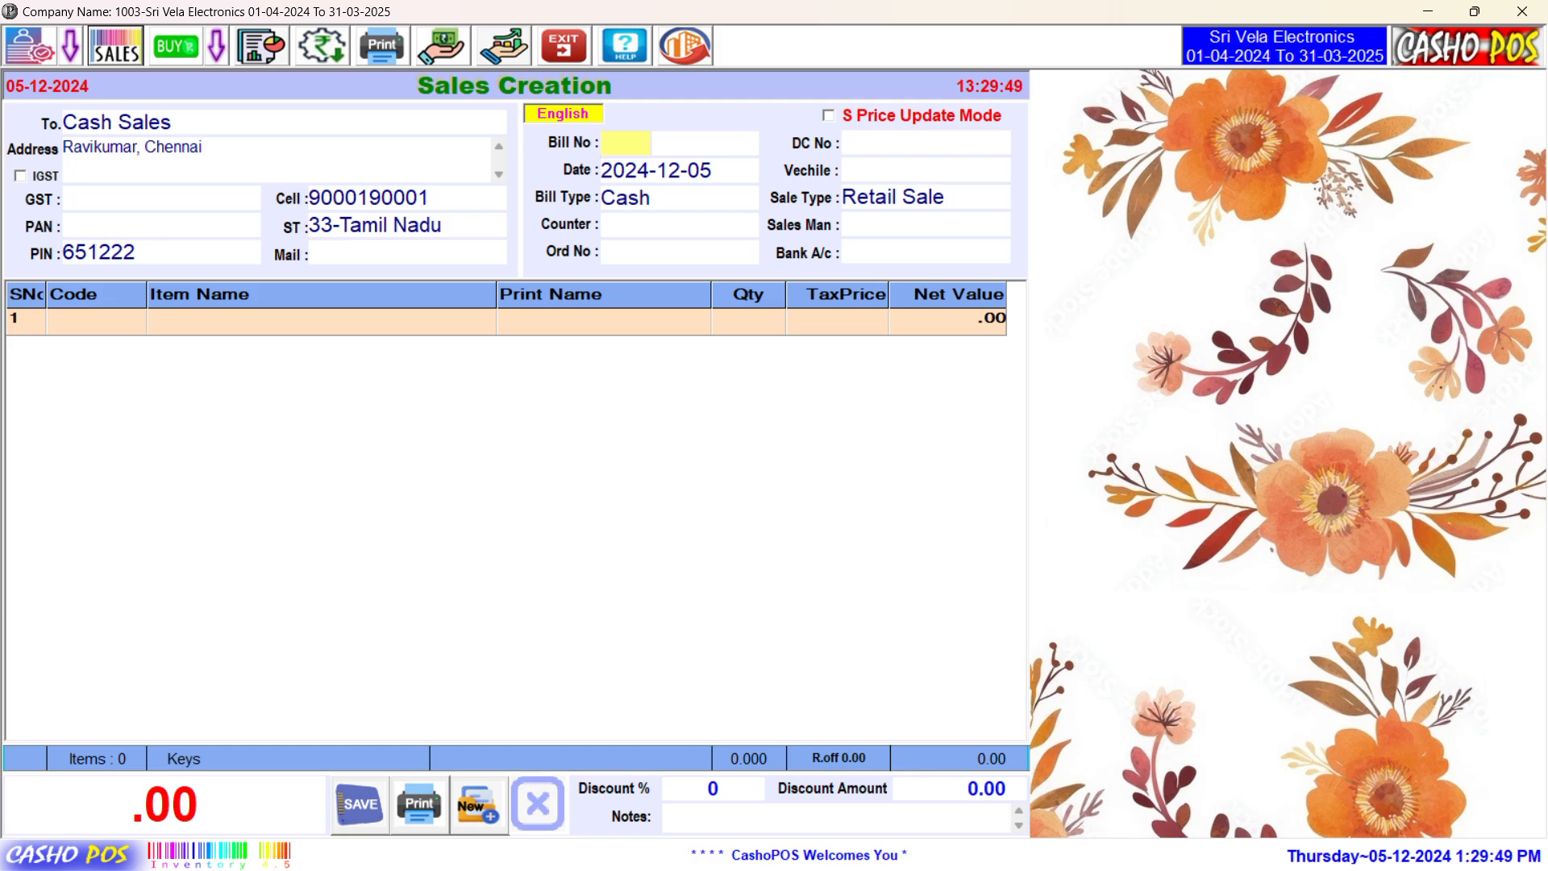
# Step: Accept the date, Cash bill type and Retail Sale, and set User1 as salesman before reaching the item grid
pyautogui.press('Return')
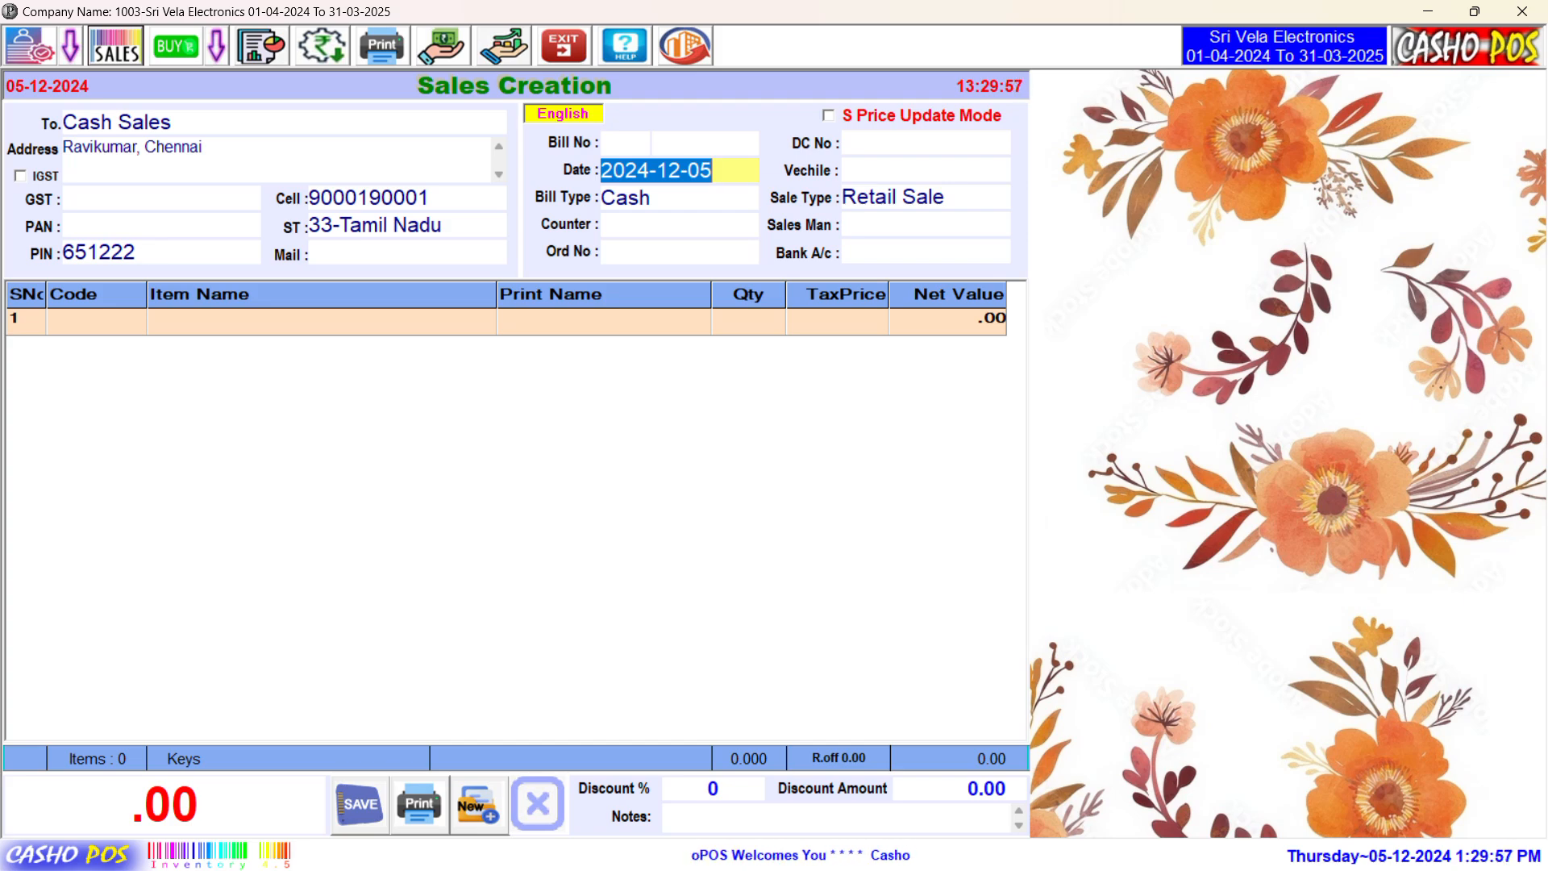
pyautogui.press('Return')
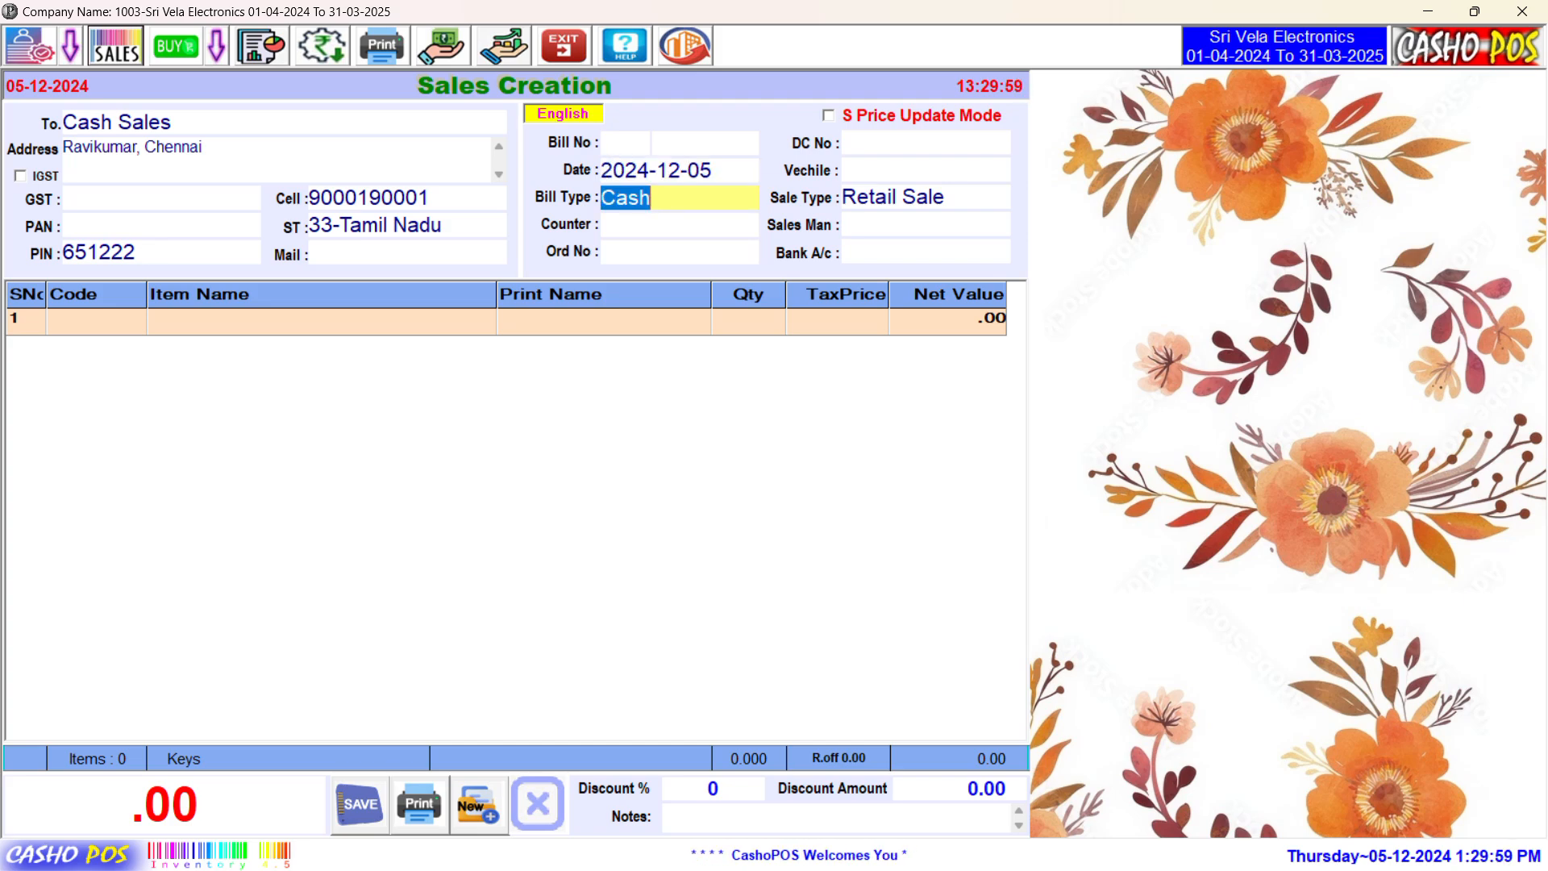
pyautogui.press('Return')
pyautogui.press('Return')
pyautogui.press('Return')
pyautogui.press('Return')
pyautogui.press('Return')
pyautogui.press('Return')
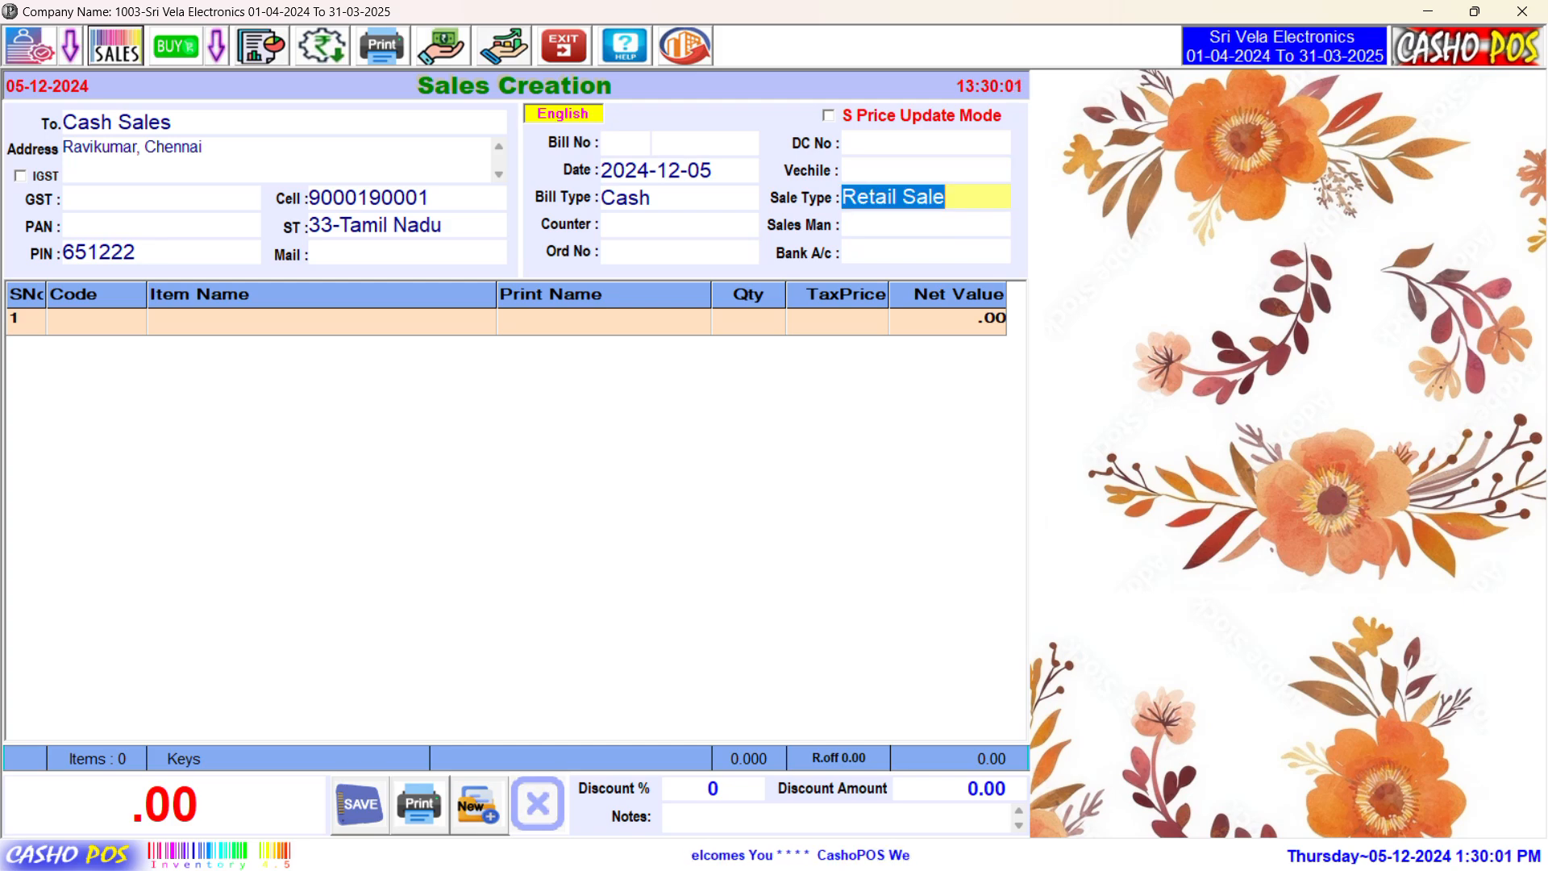
pyautogui.write('u')
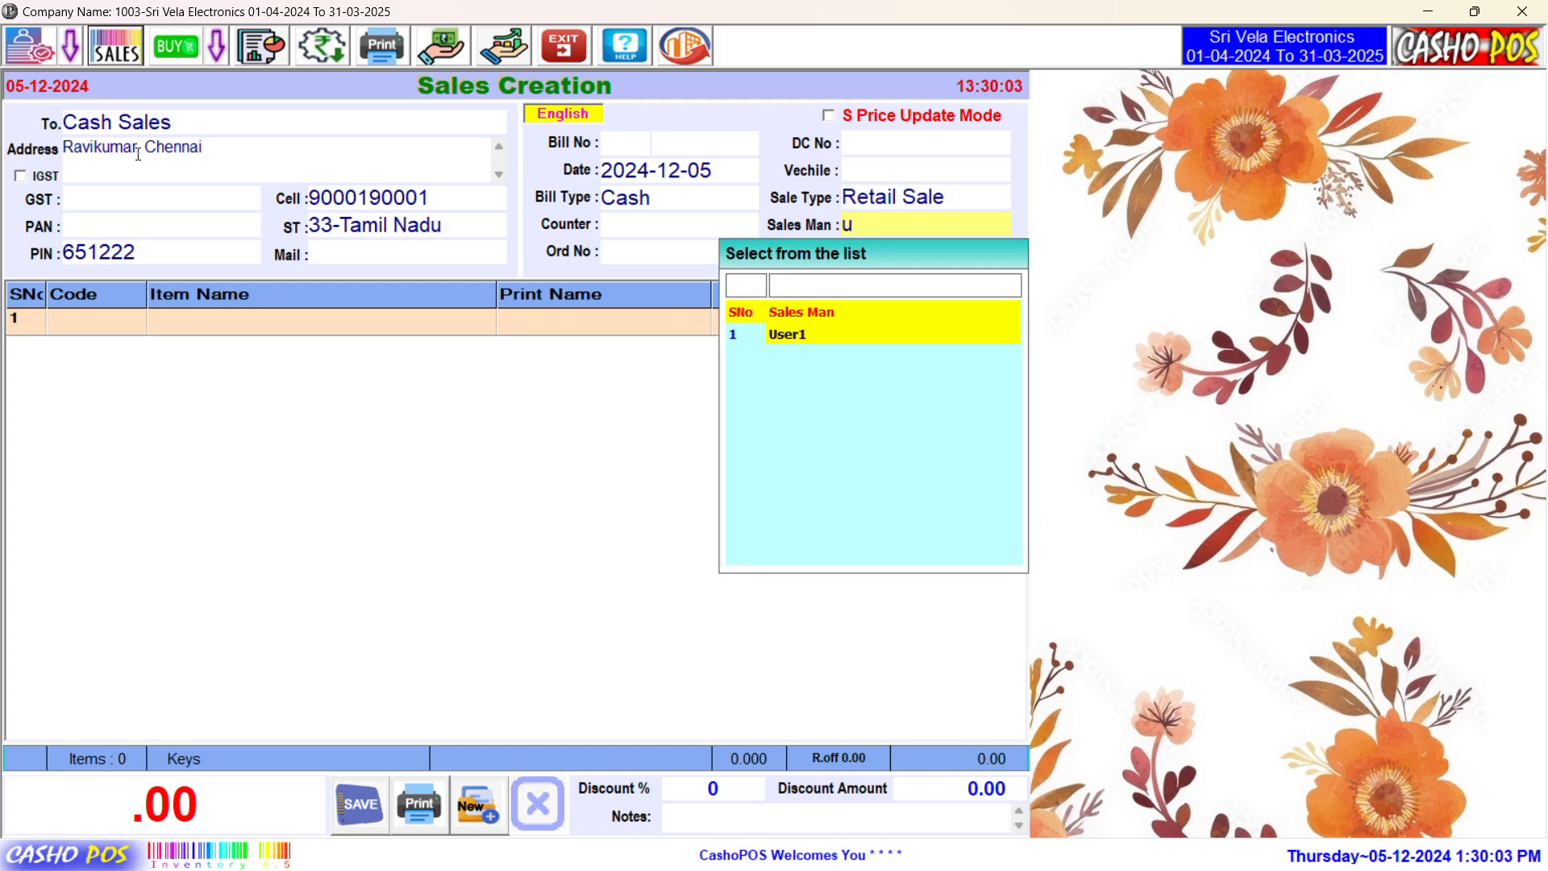
pyautogui.press('Return')
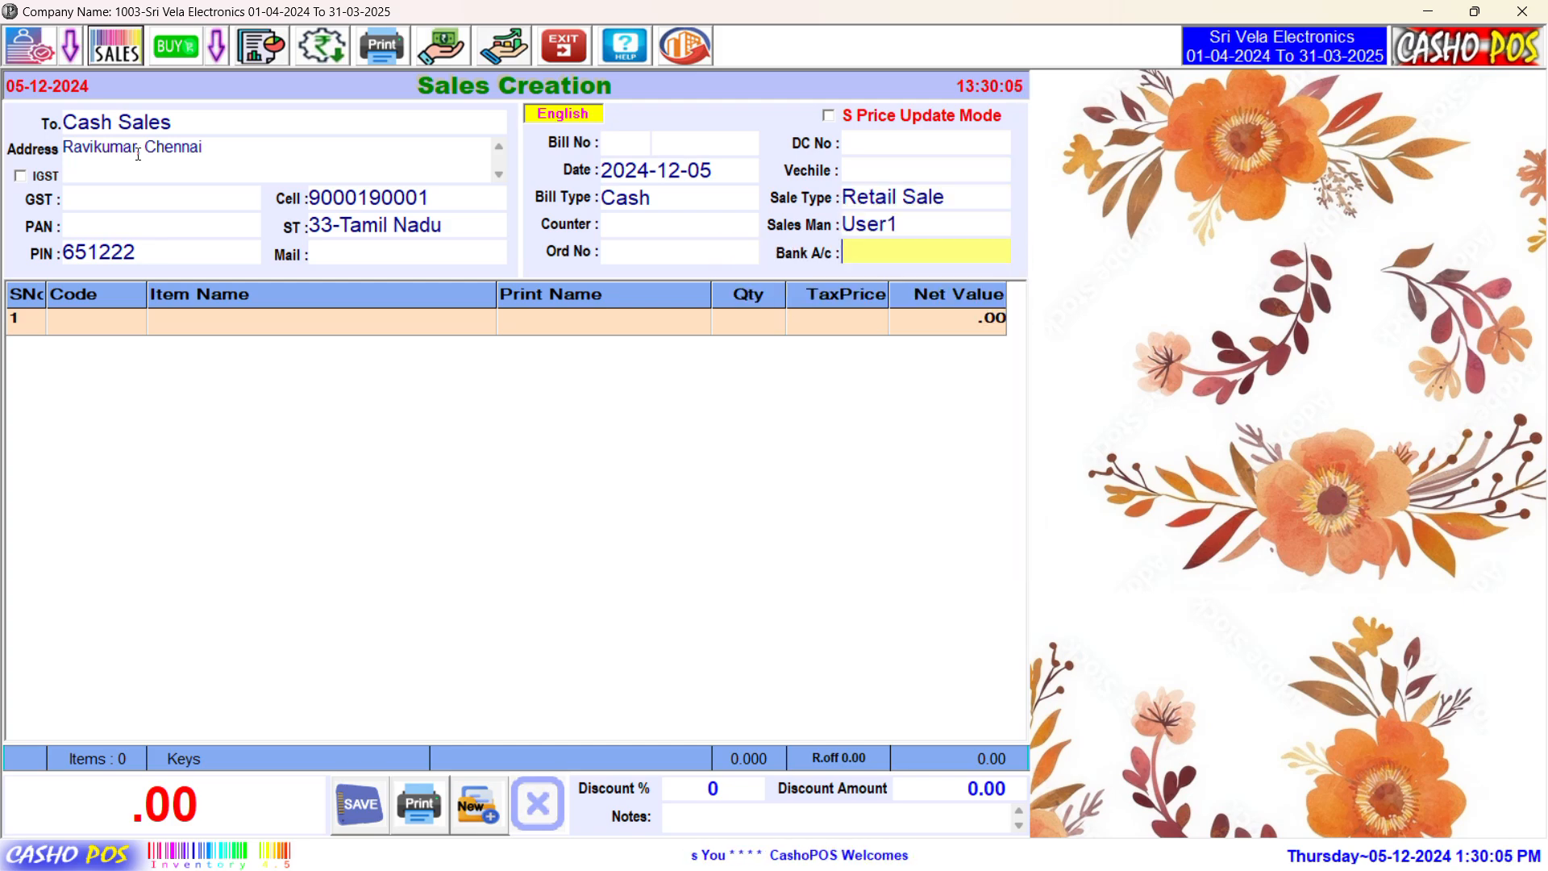
pyautogui.press('Return')
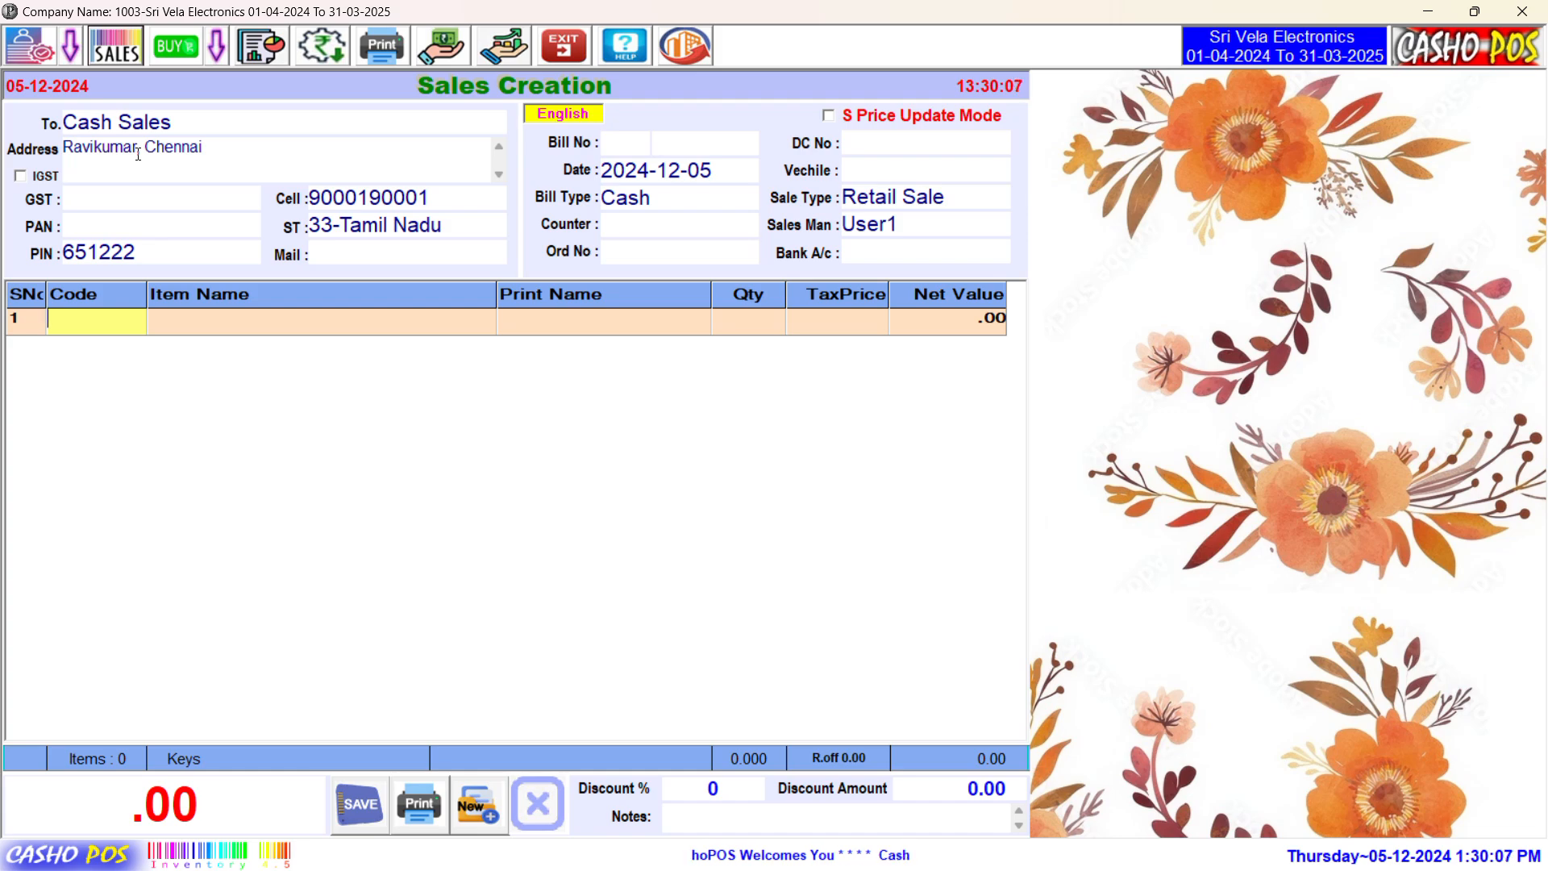
pyautogui.press('Return')
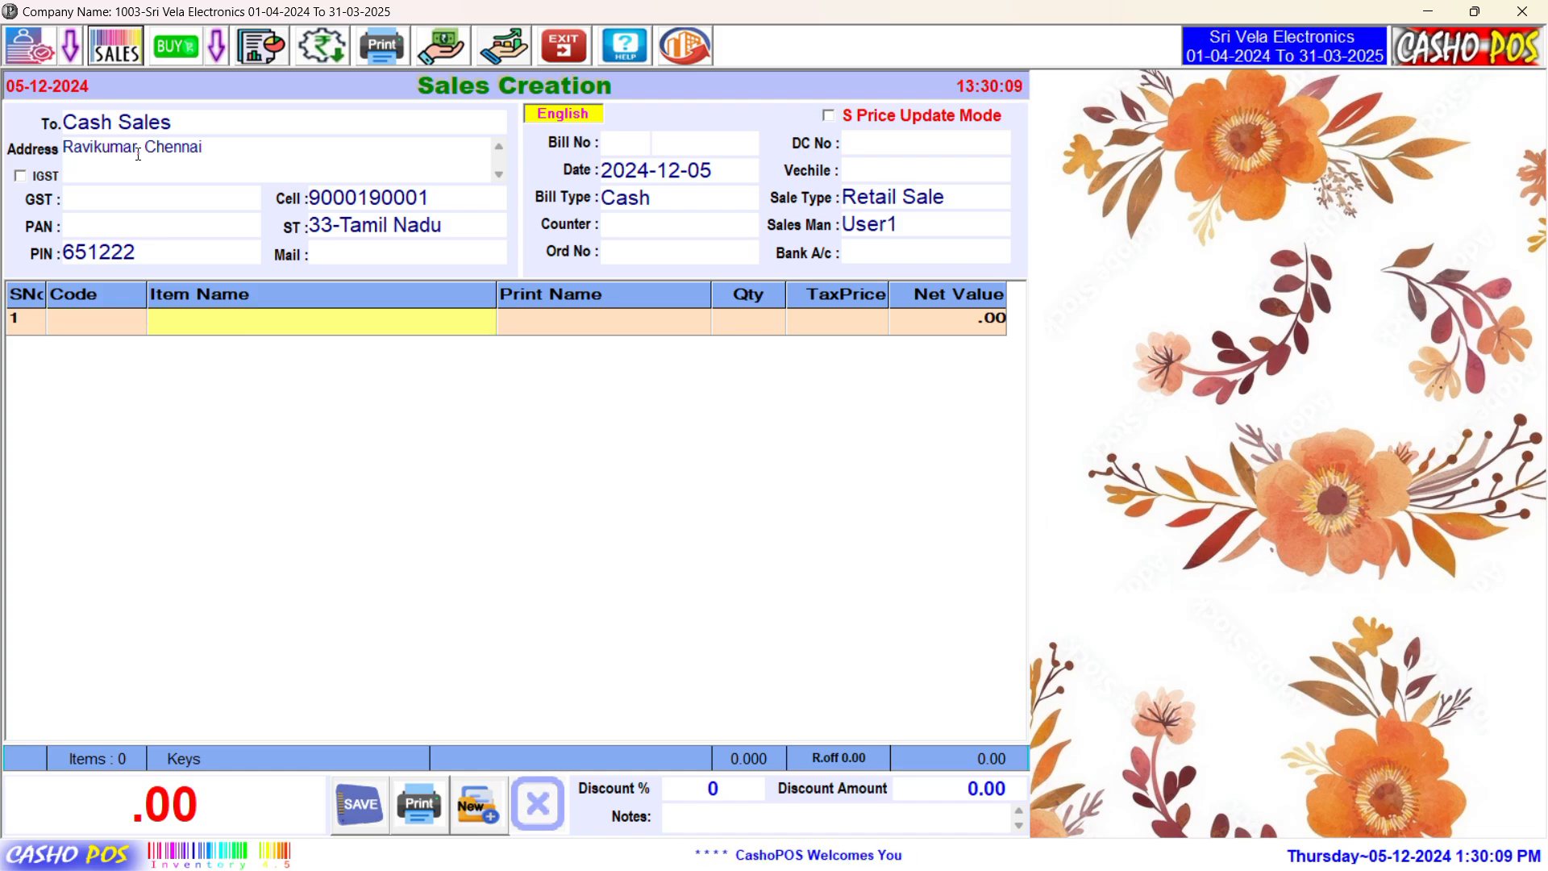
# Step: Add Zebra ZD230T Barcode Printer, Retsol 2D Scanner and Retsol RTP 82UE Thermal Printer, quantity 1 each
pyautogui.write('bar')
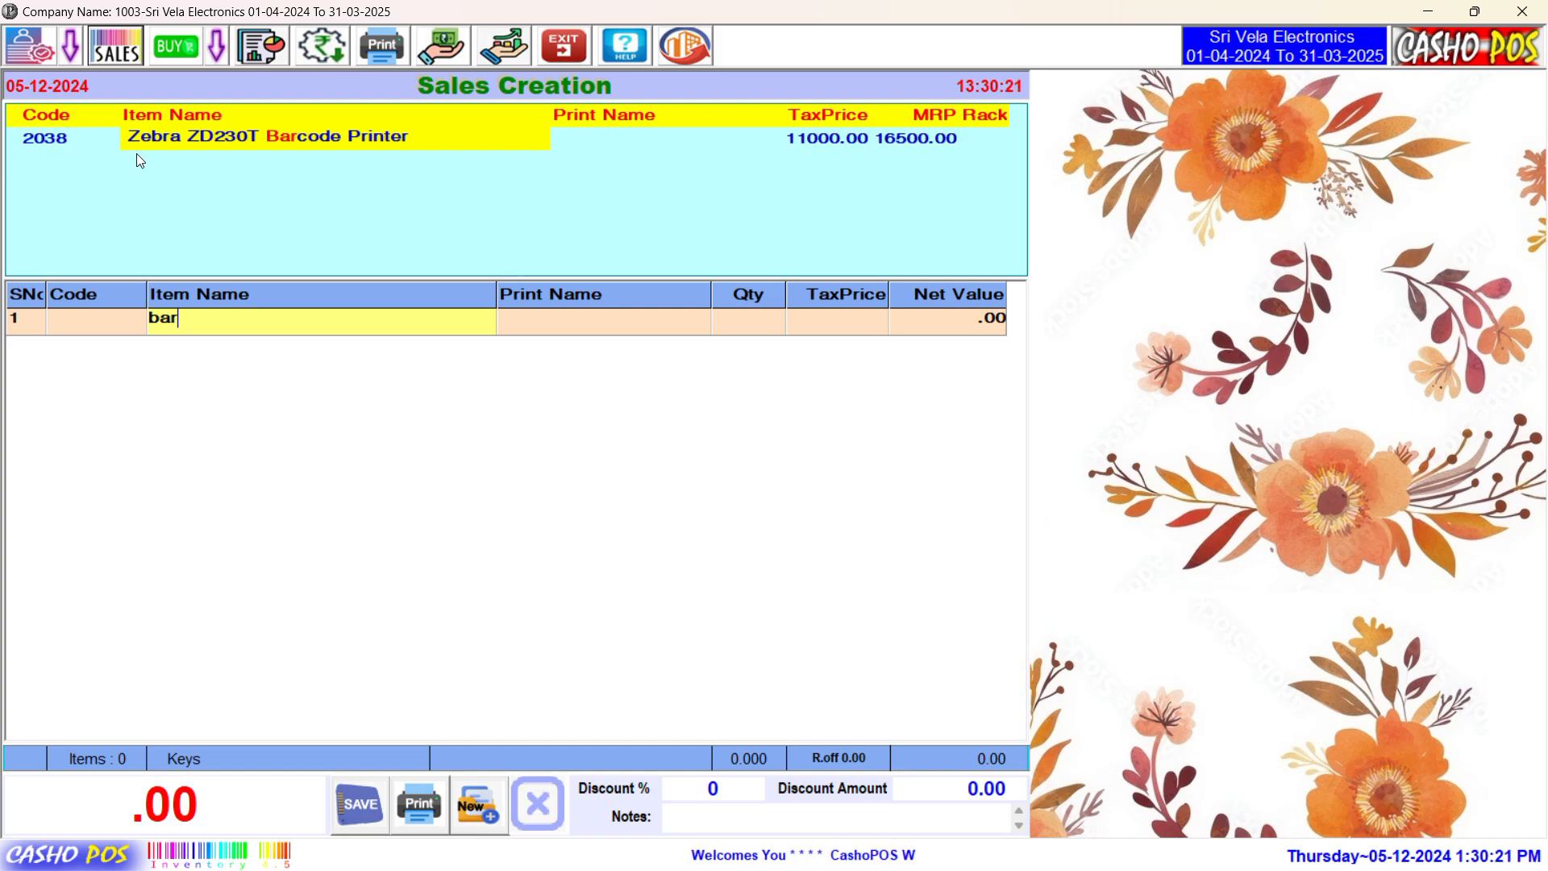
pyautogui.press('Return')
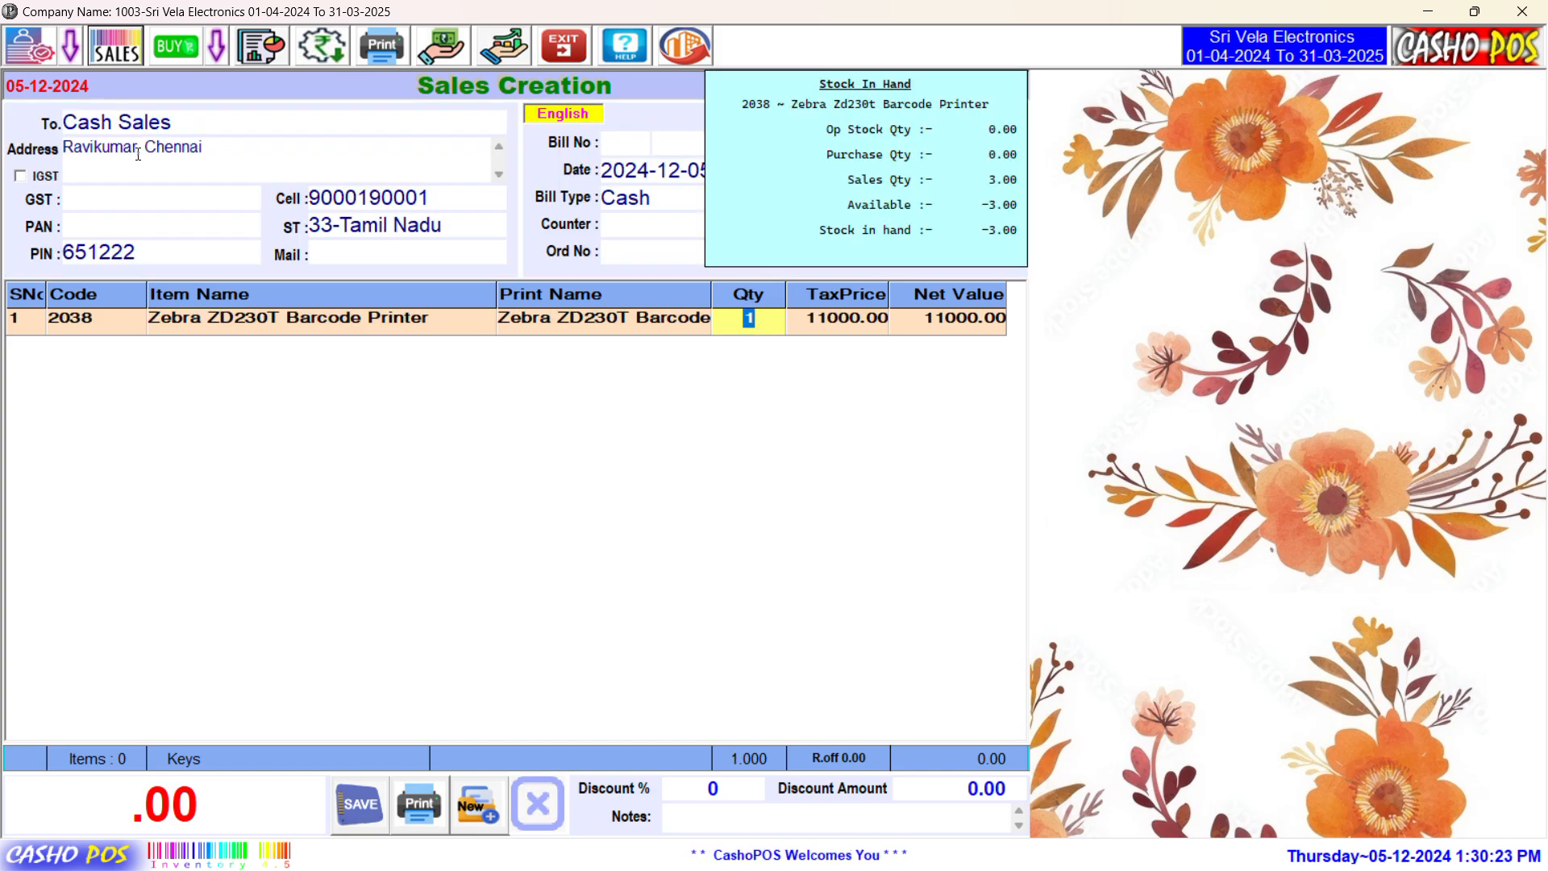
pyautogui.press('Return')
pyautogui.press('Return')
pyautogui.write('c')
pyautogui.press('BackSpace')
pyautogui.write('sca')
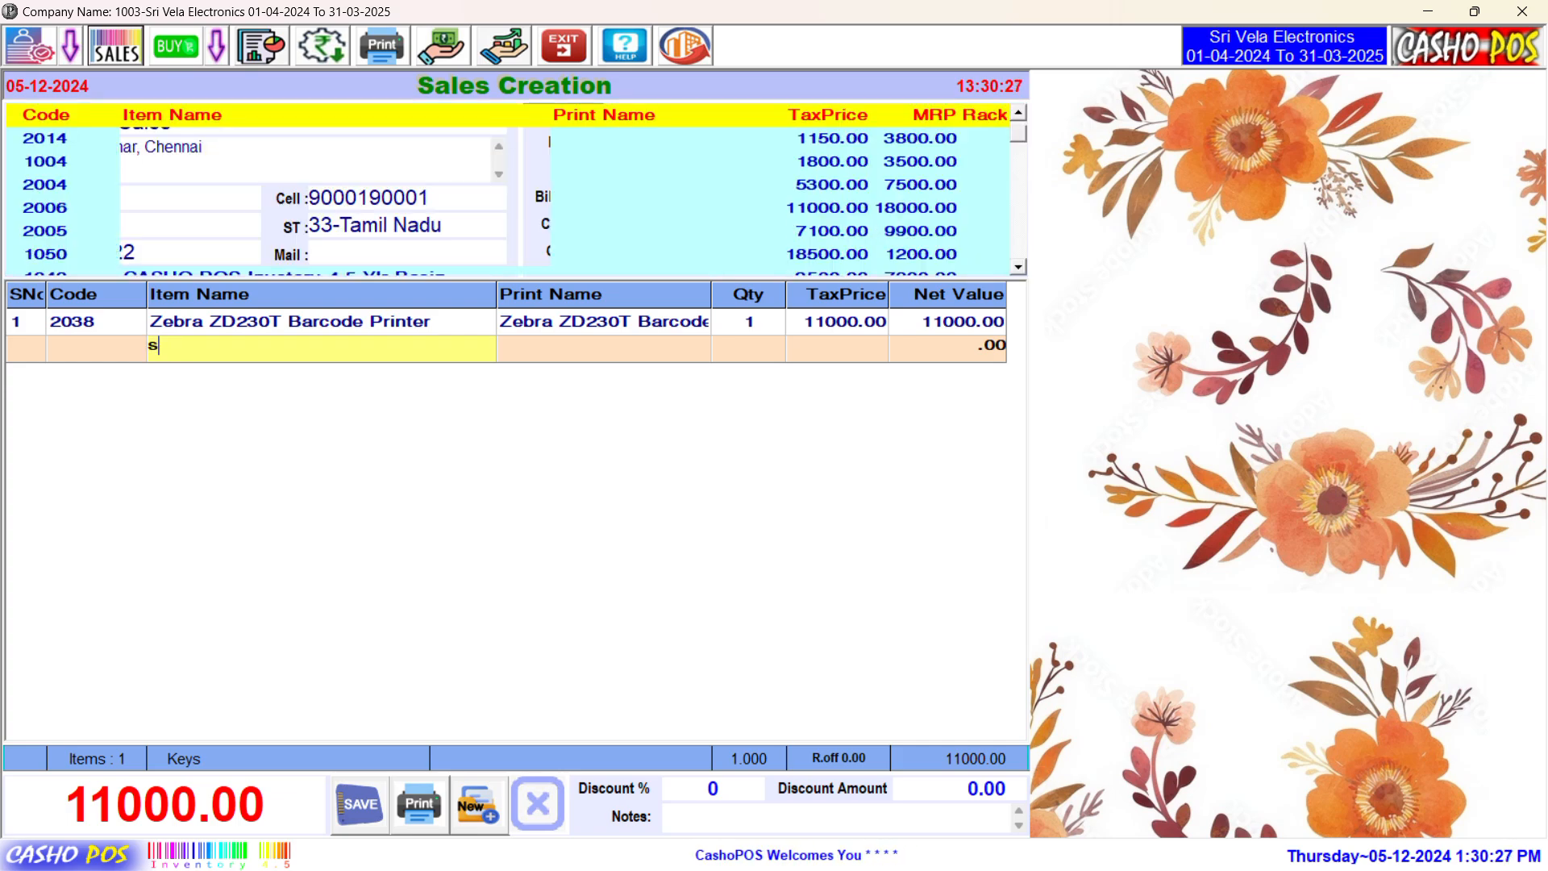
pyautogui.press('Return')
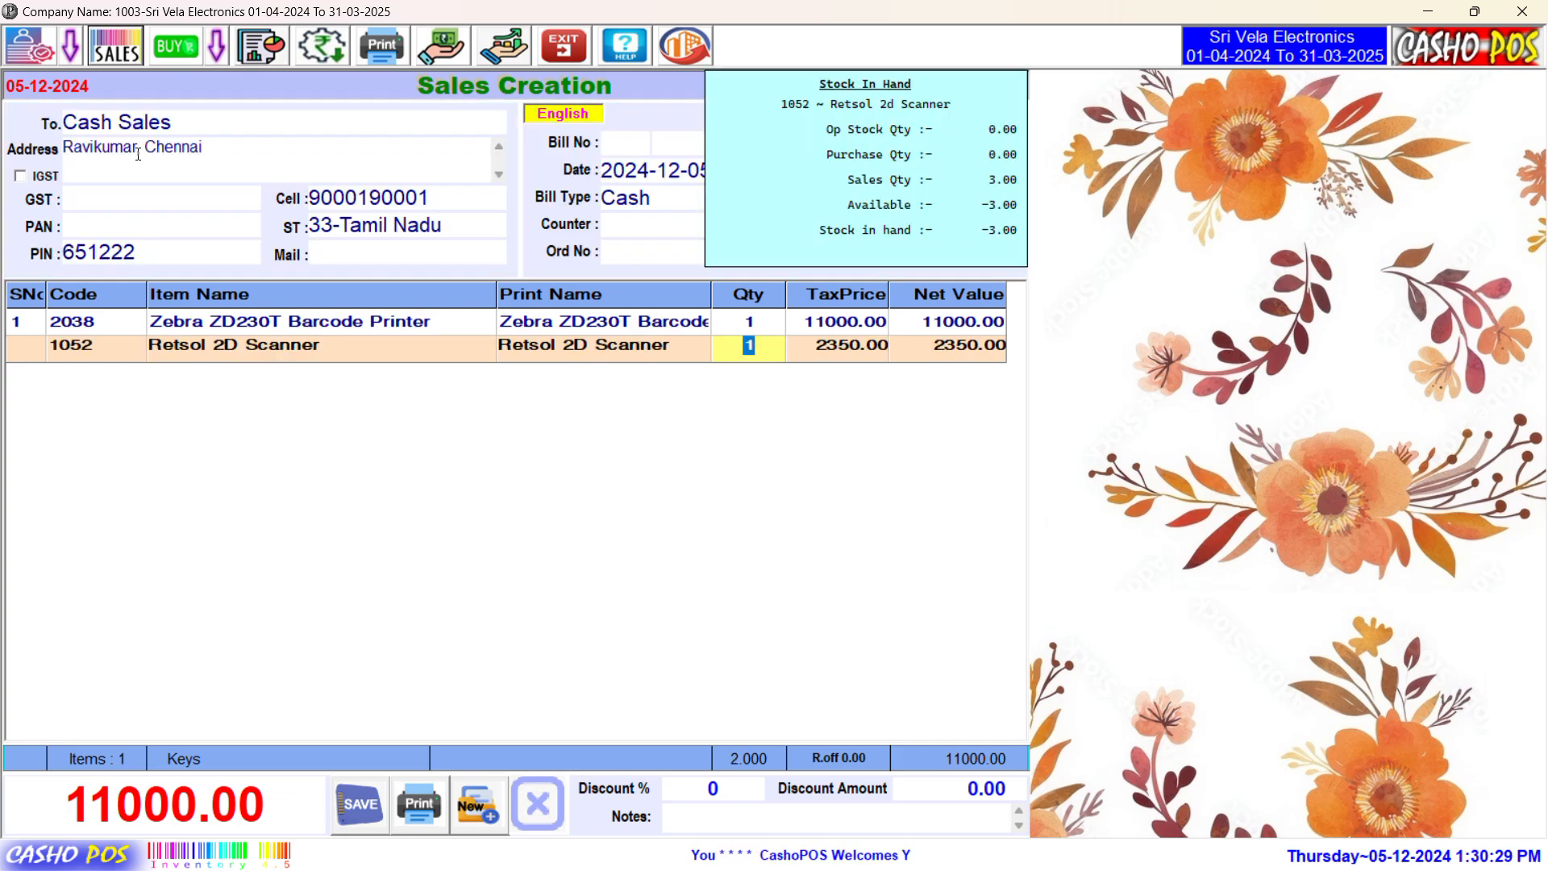
pyautogui.press('Return')
pyautogui.write('ther')
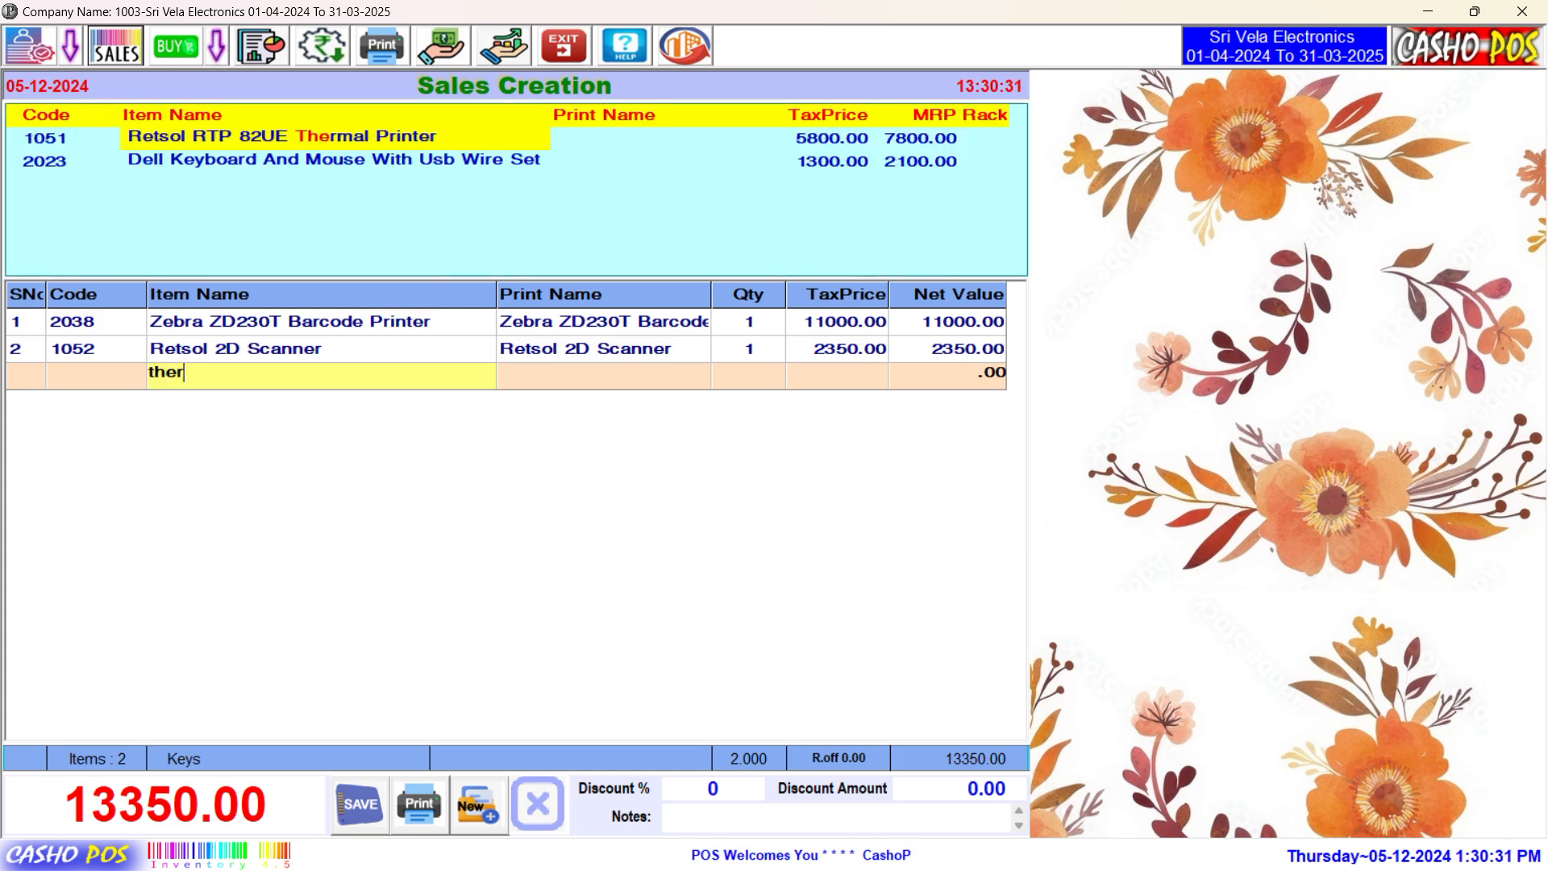
pyautogui.press('Return')
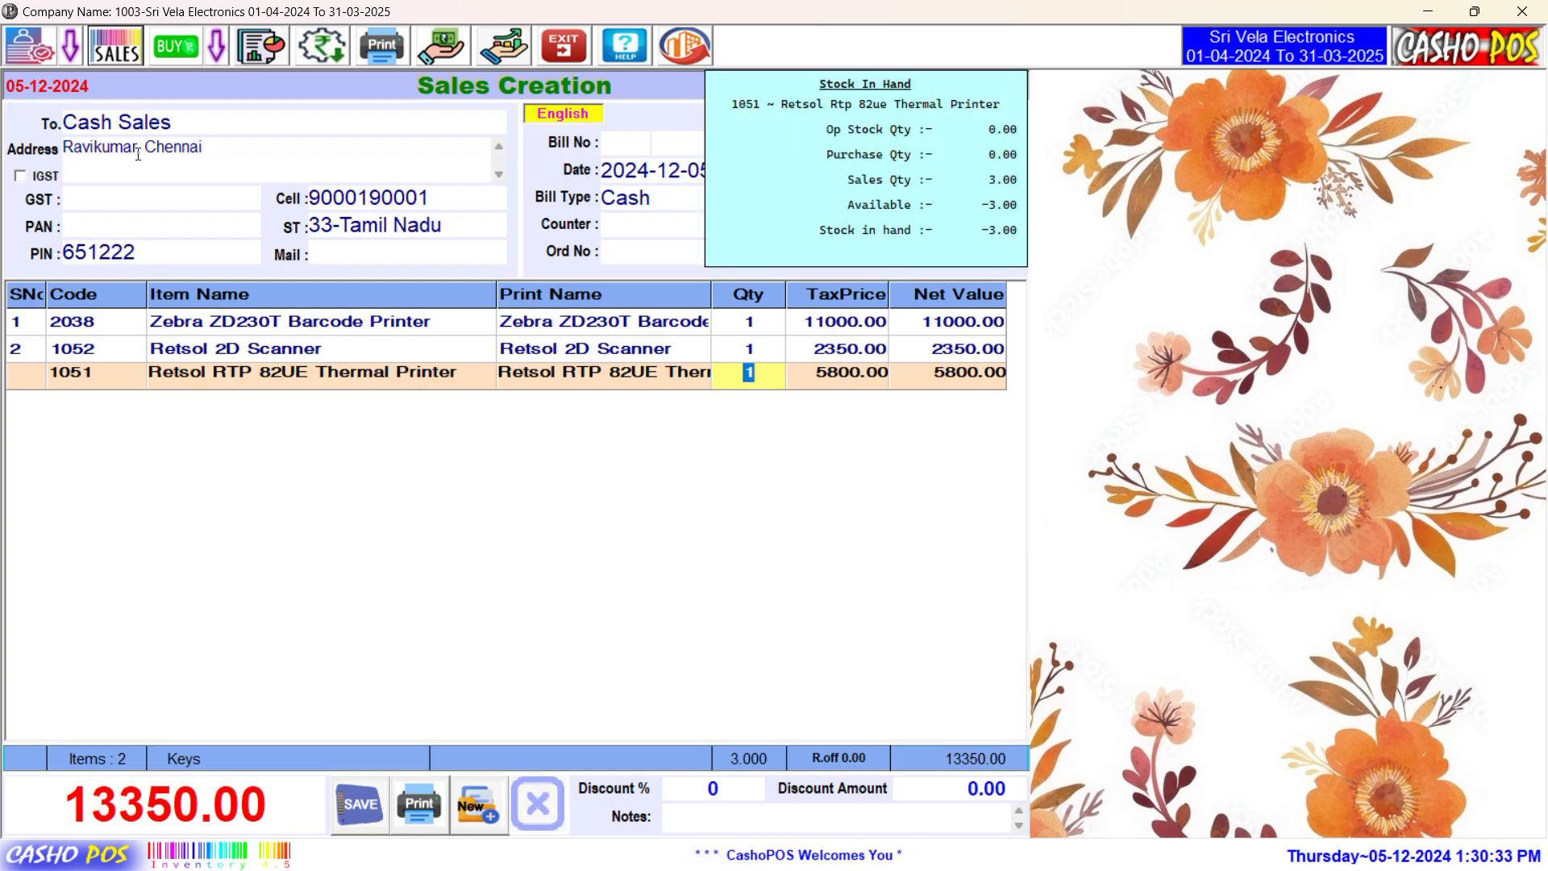
pyautogui.press('Return')
pyautogui.press('Return')
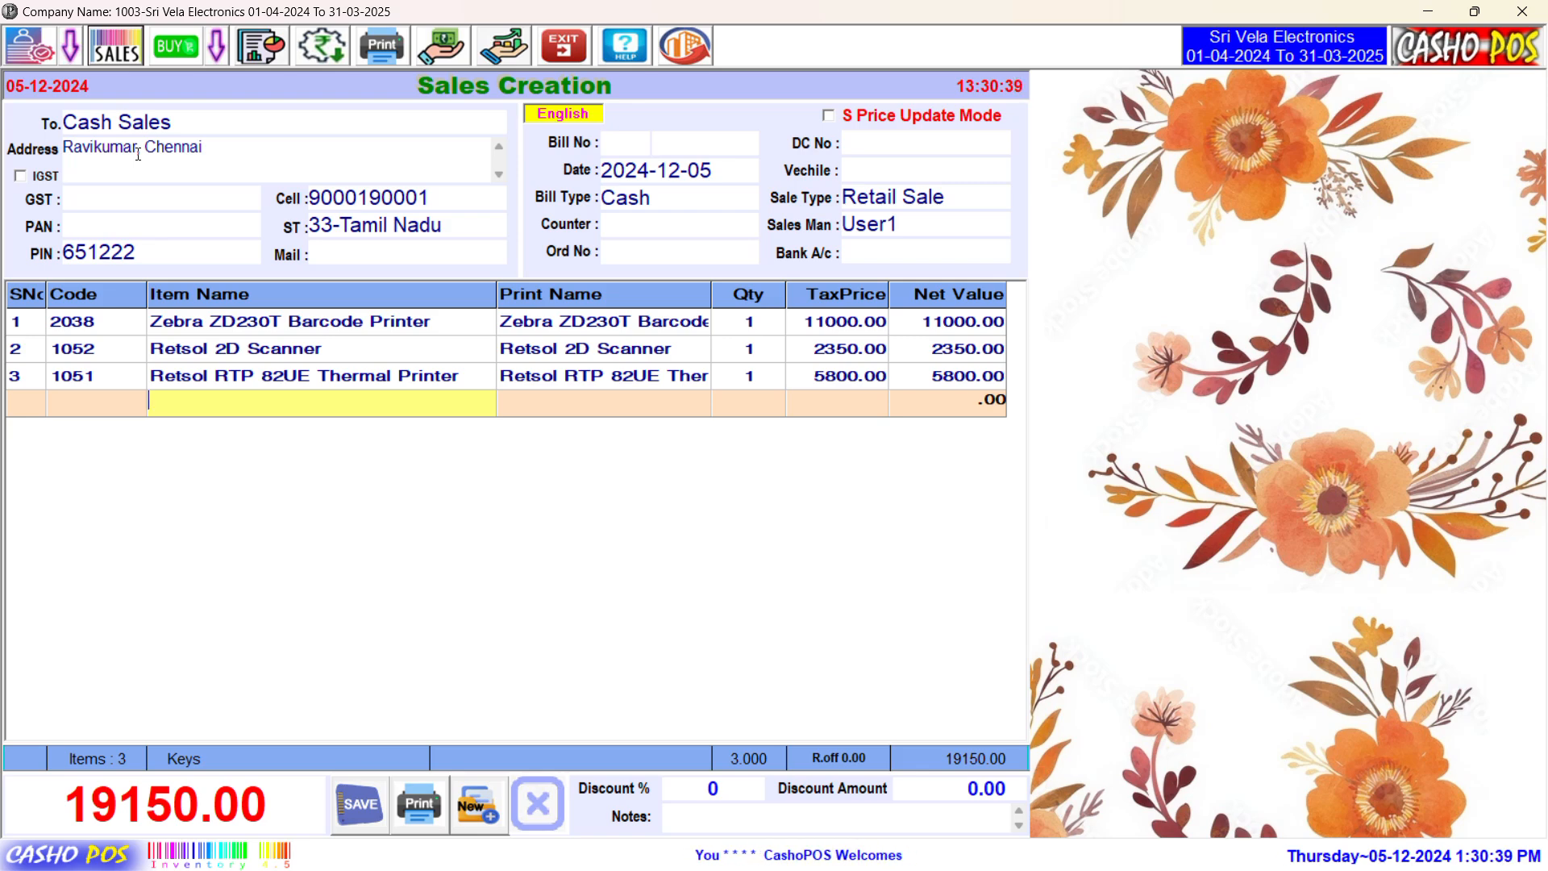
# Step: Save the invoice as bill 4, dismiss the success message, and select the Zebra printer line
pyautogui.hotkey('ctrl', 's')
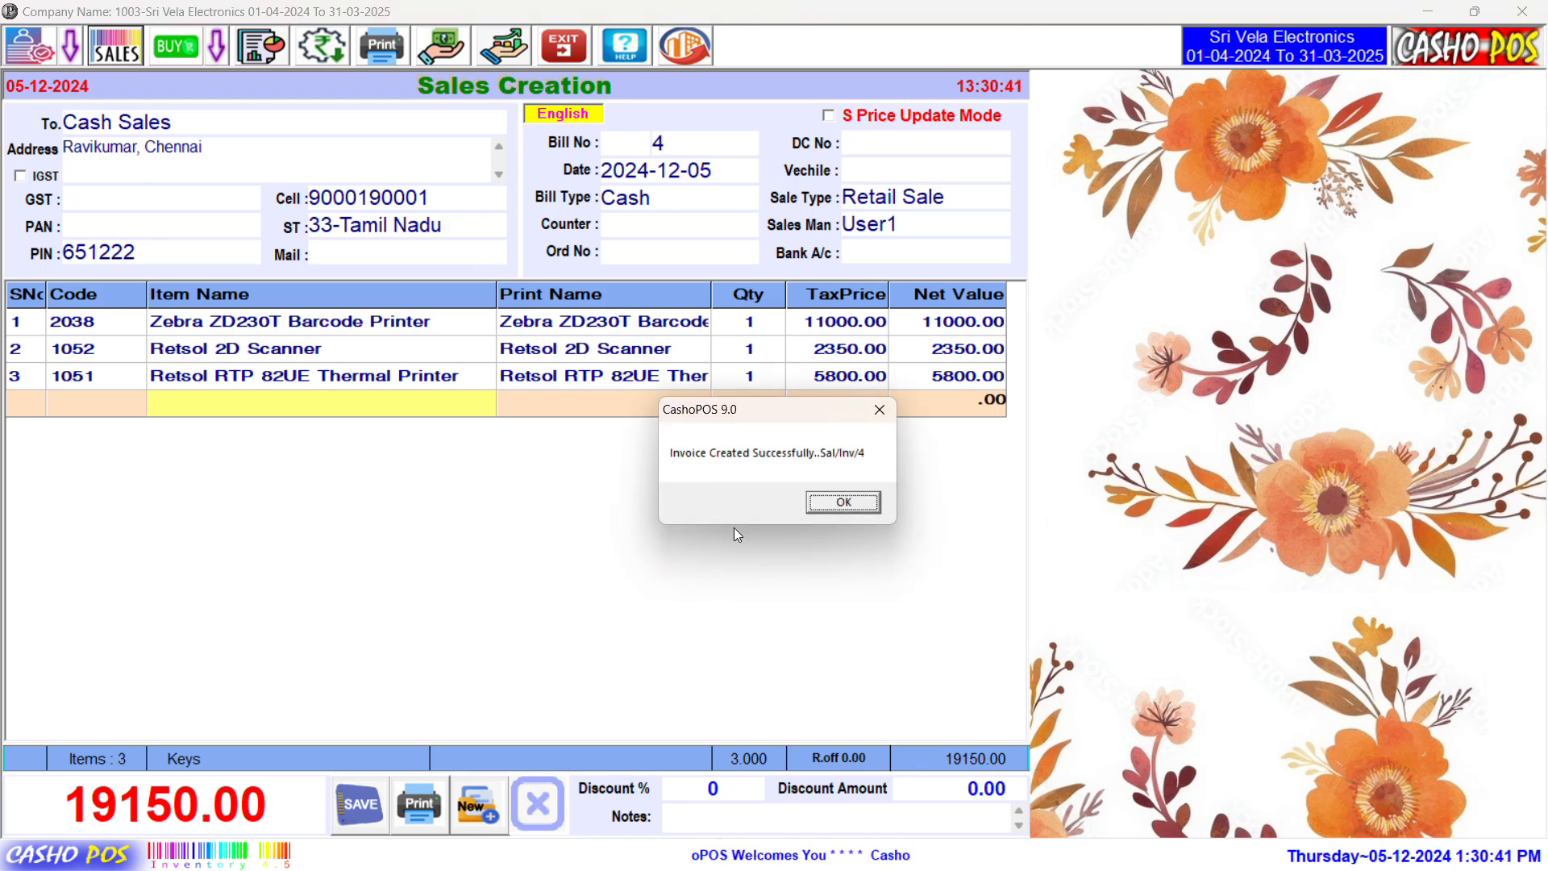
pyautogui.click(844, 503)
pyautogui.click(582, 324)
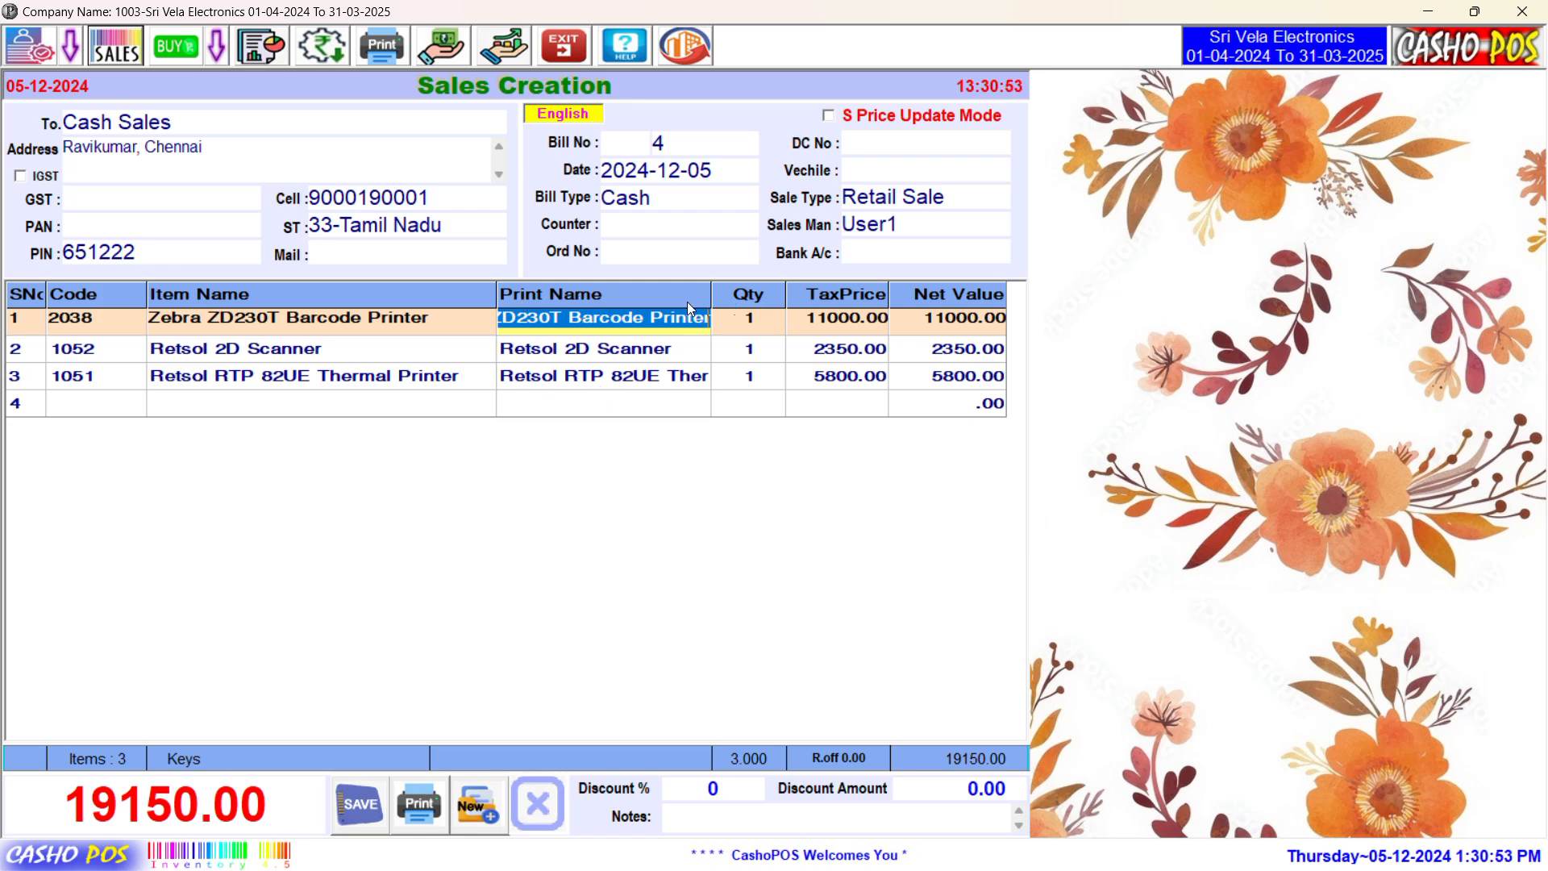
pyautogui.click(630, 322)
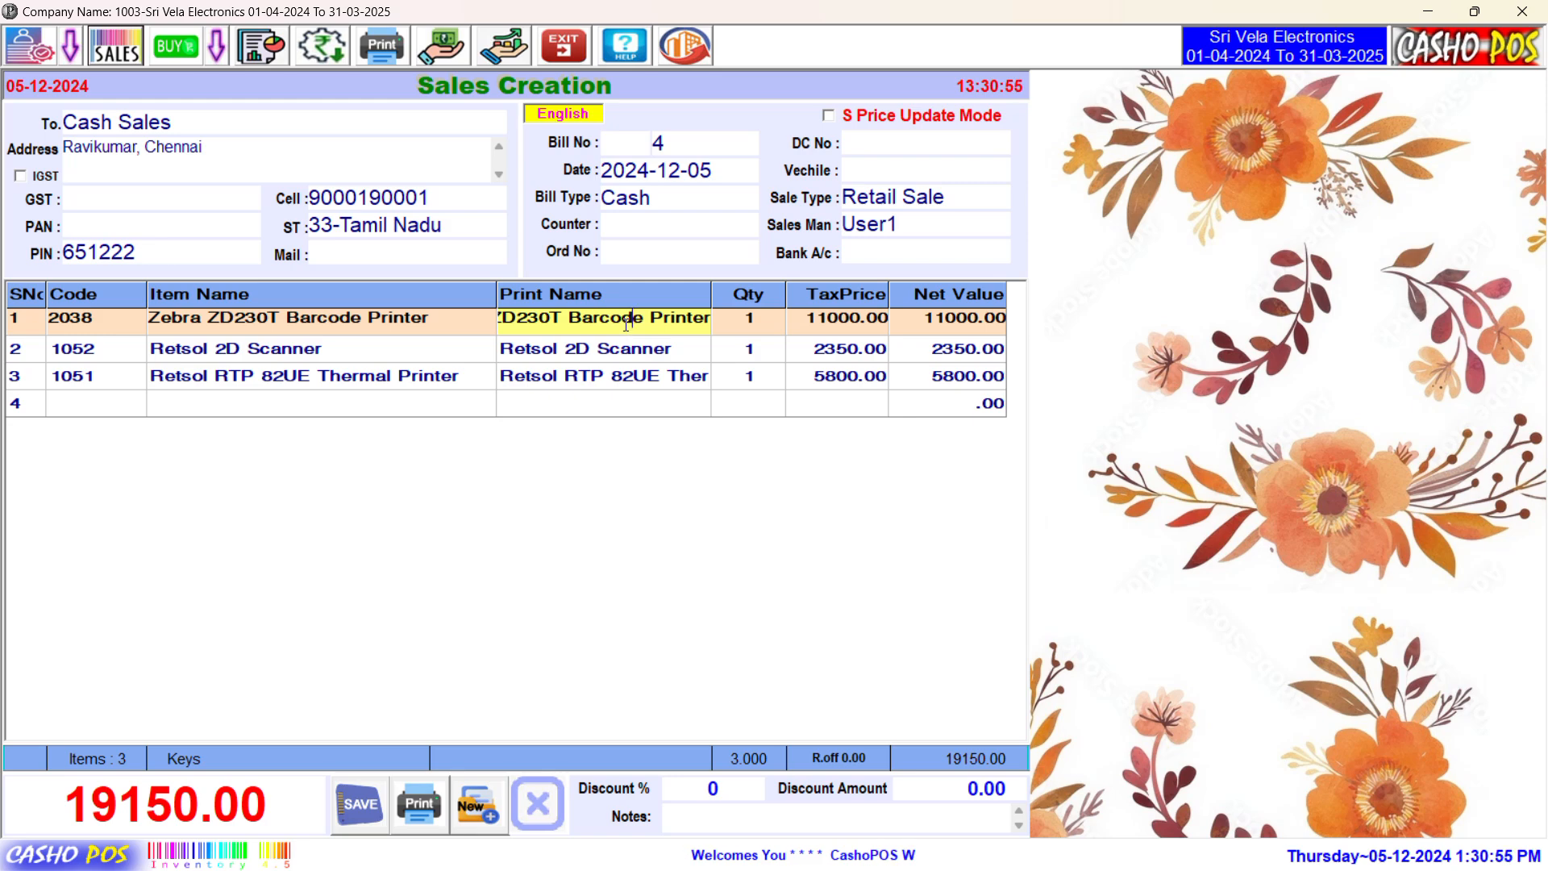
pyautogui.doubleClick(626, 325)
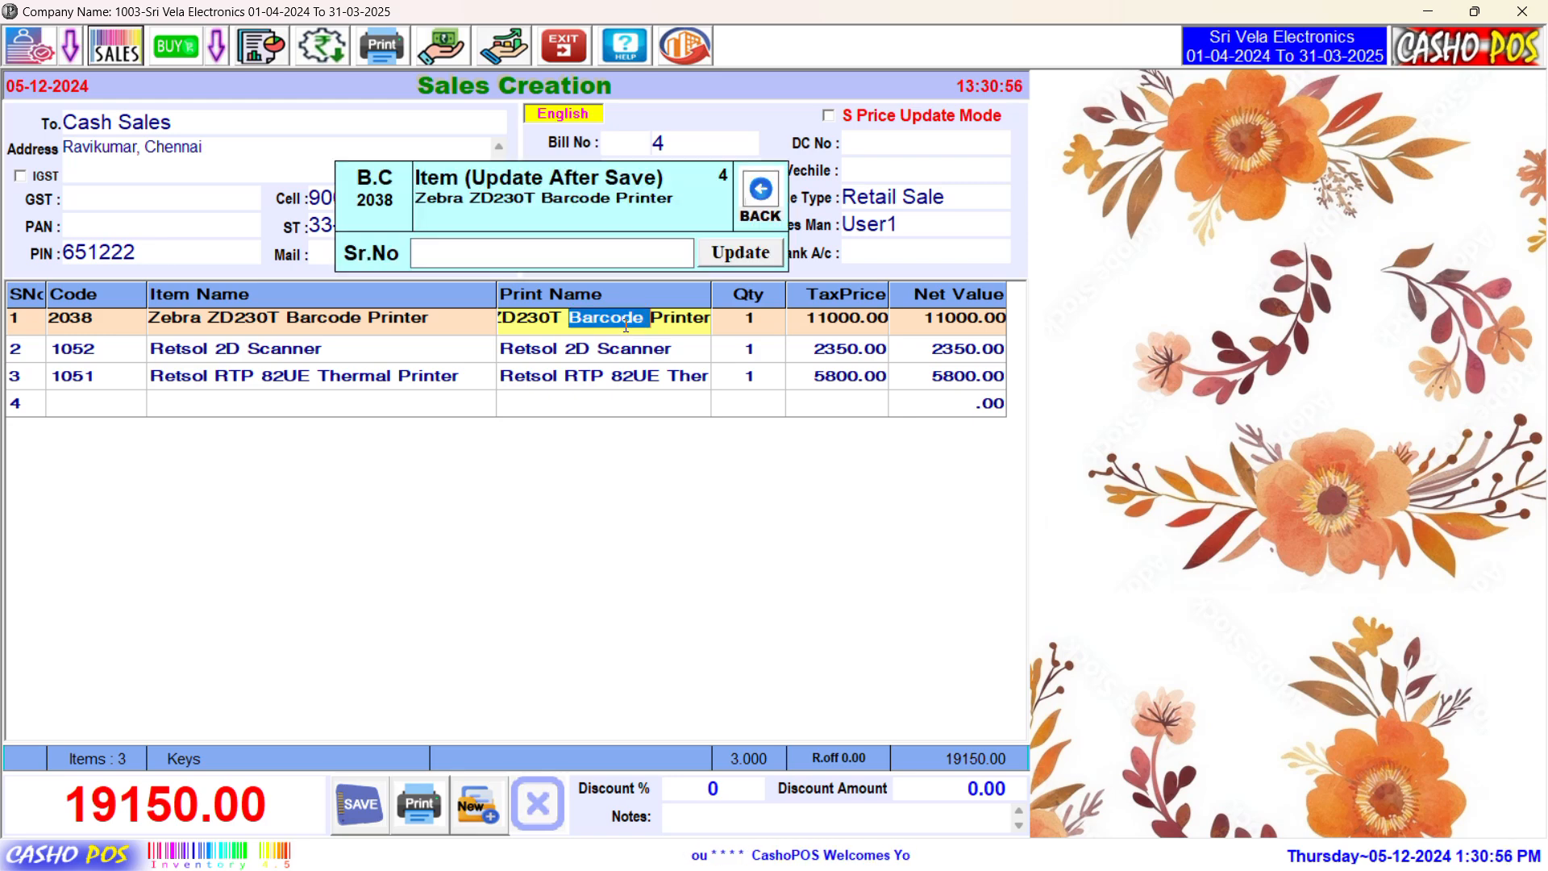
pyautogui.click(554, 250)
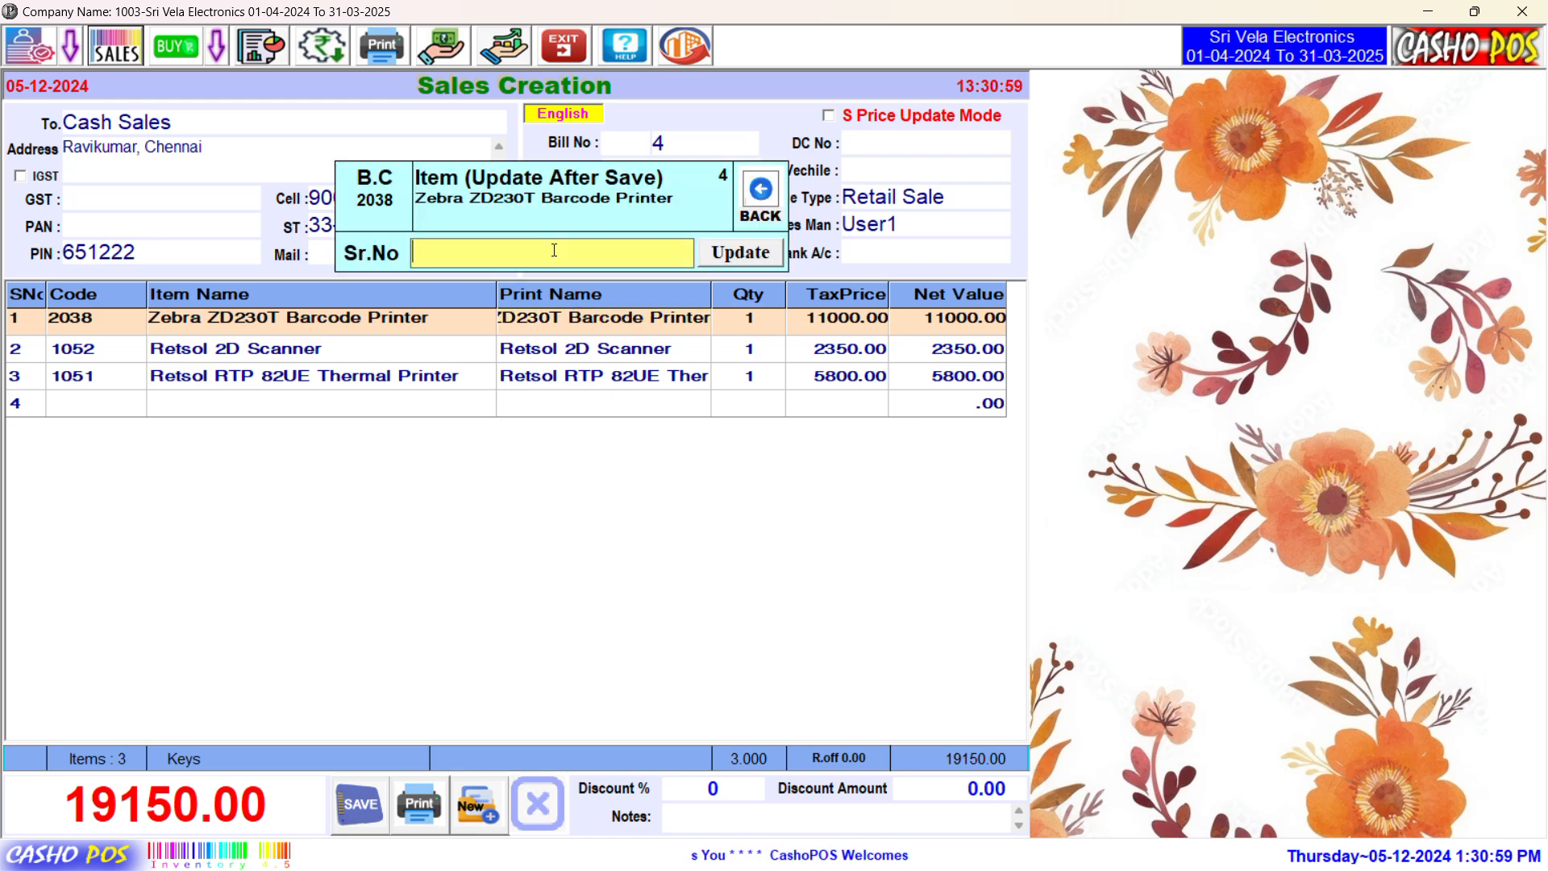
pyautogui.write('S')
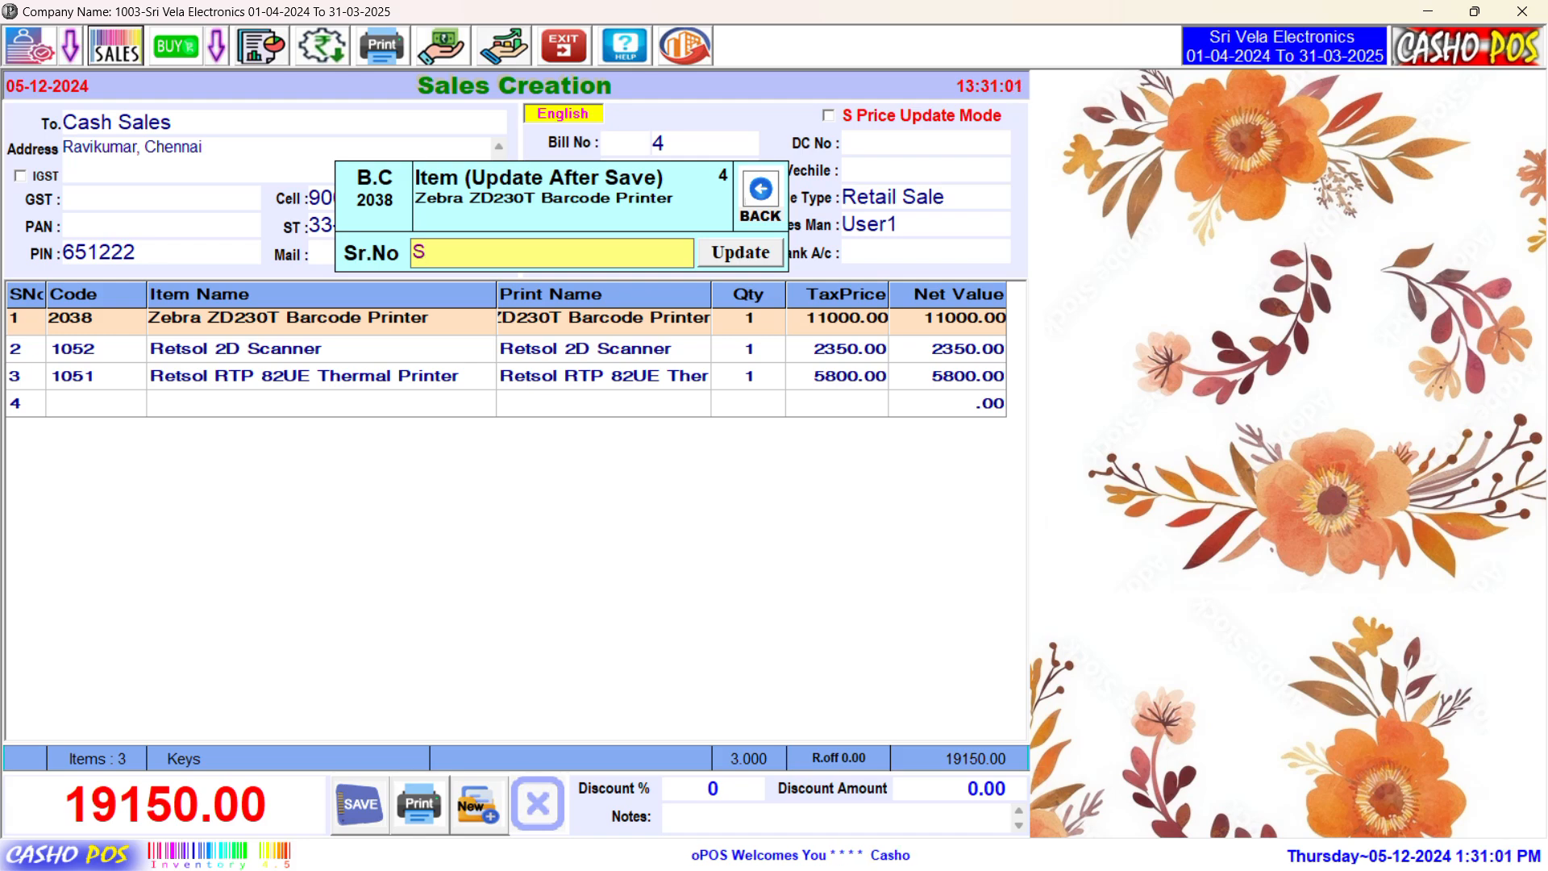
pyautogui.press('BackSpace')
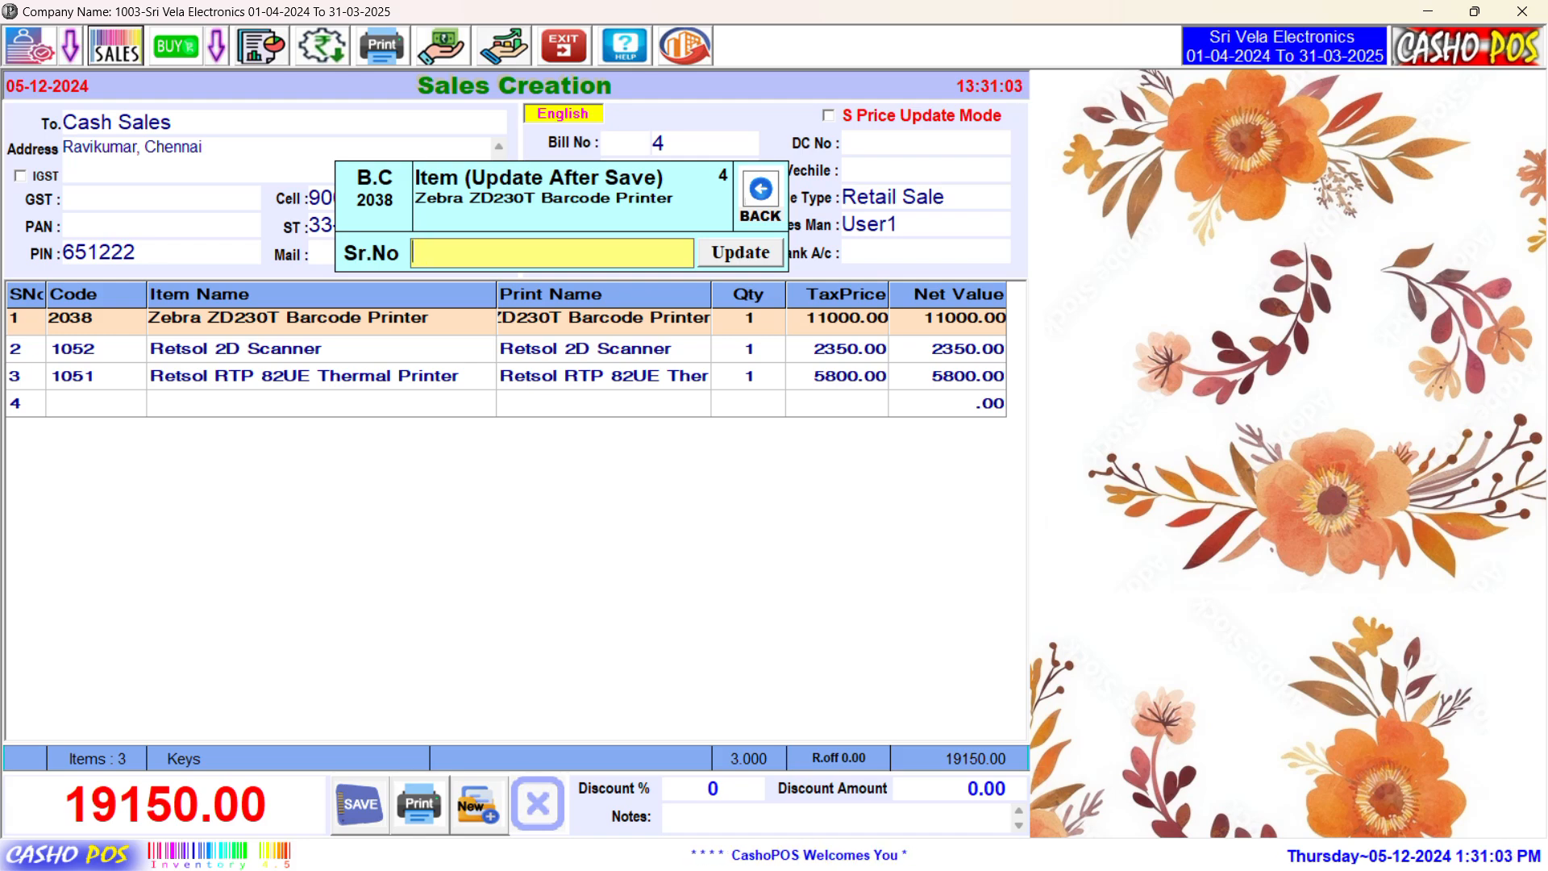
pyautogui.write('IM')
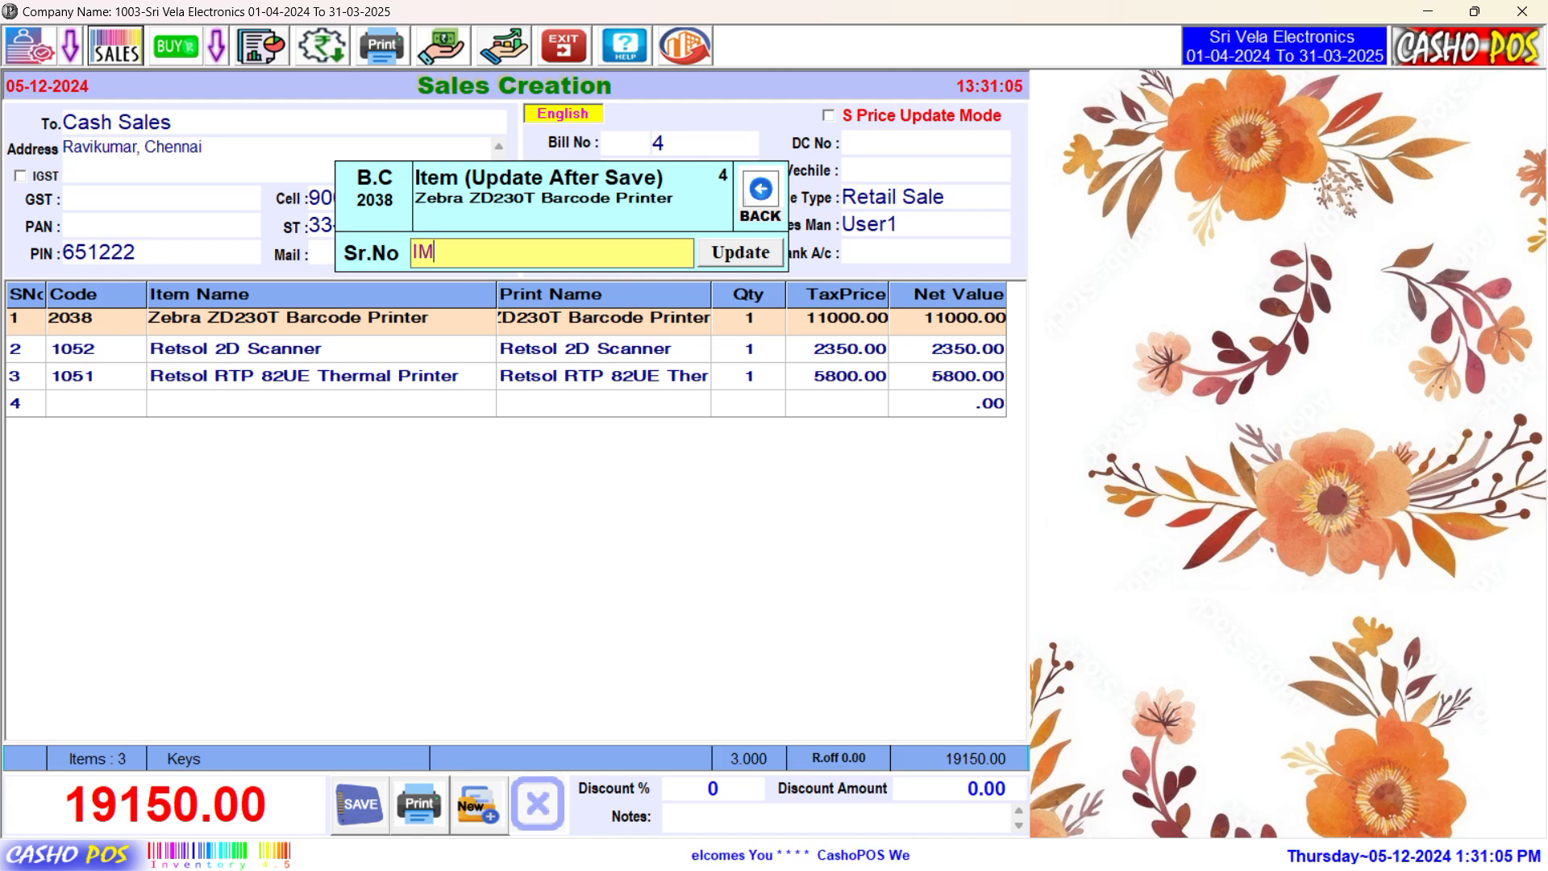
pyautogui.write('EI')
pyautogui.press('BackSpace')
pyautogui.write('I')
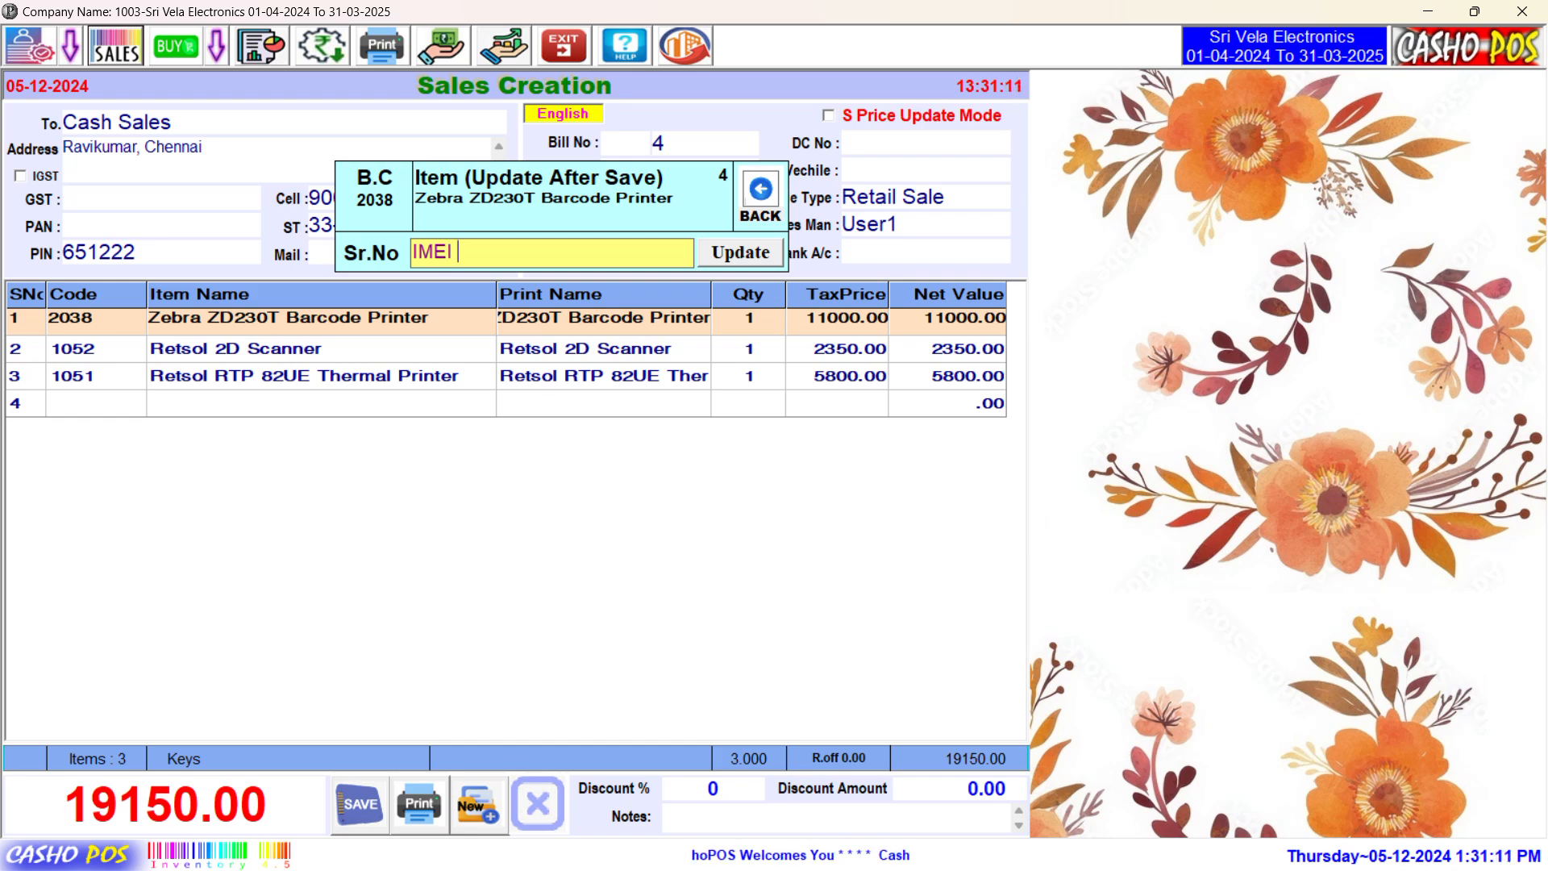
pyautogui.press('BackSpace')
pyautogui.press('BackSpace')
pyautogui.press('BackSpace')
pyautogui.press('BackSpace')
pyautogui.press('BackSpace')
pyautogui.write('Sno')
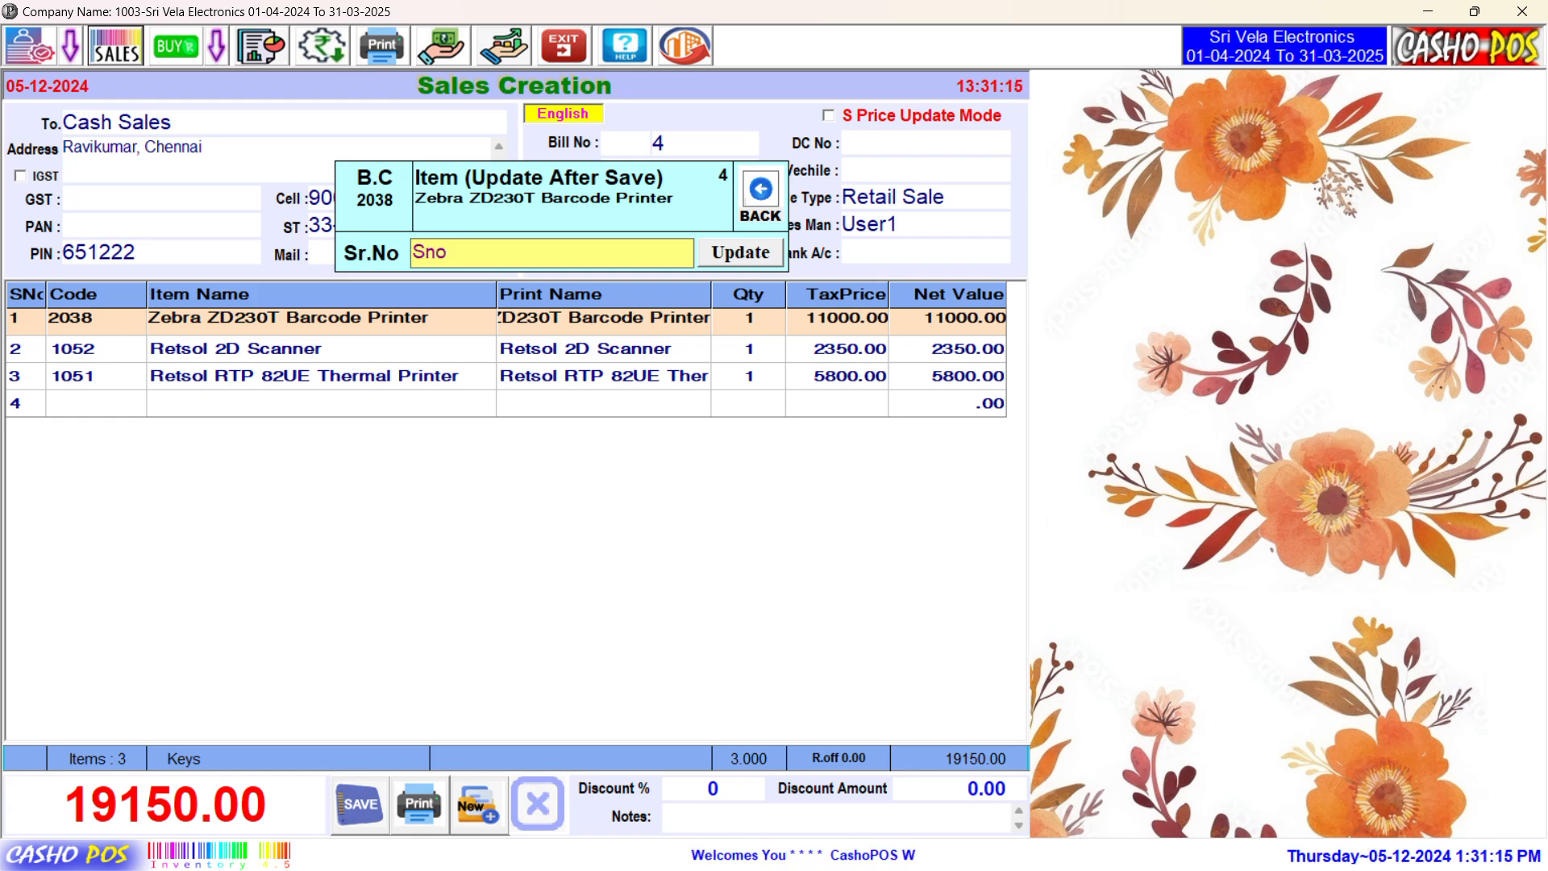
pyautogui.write(' : 10545')
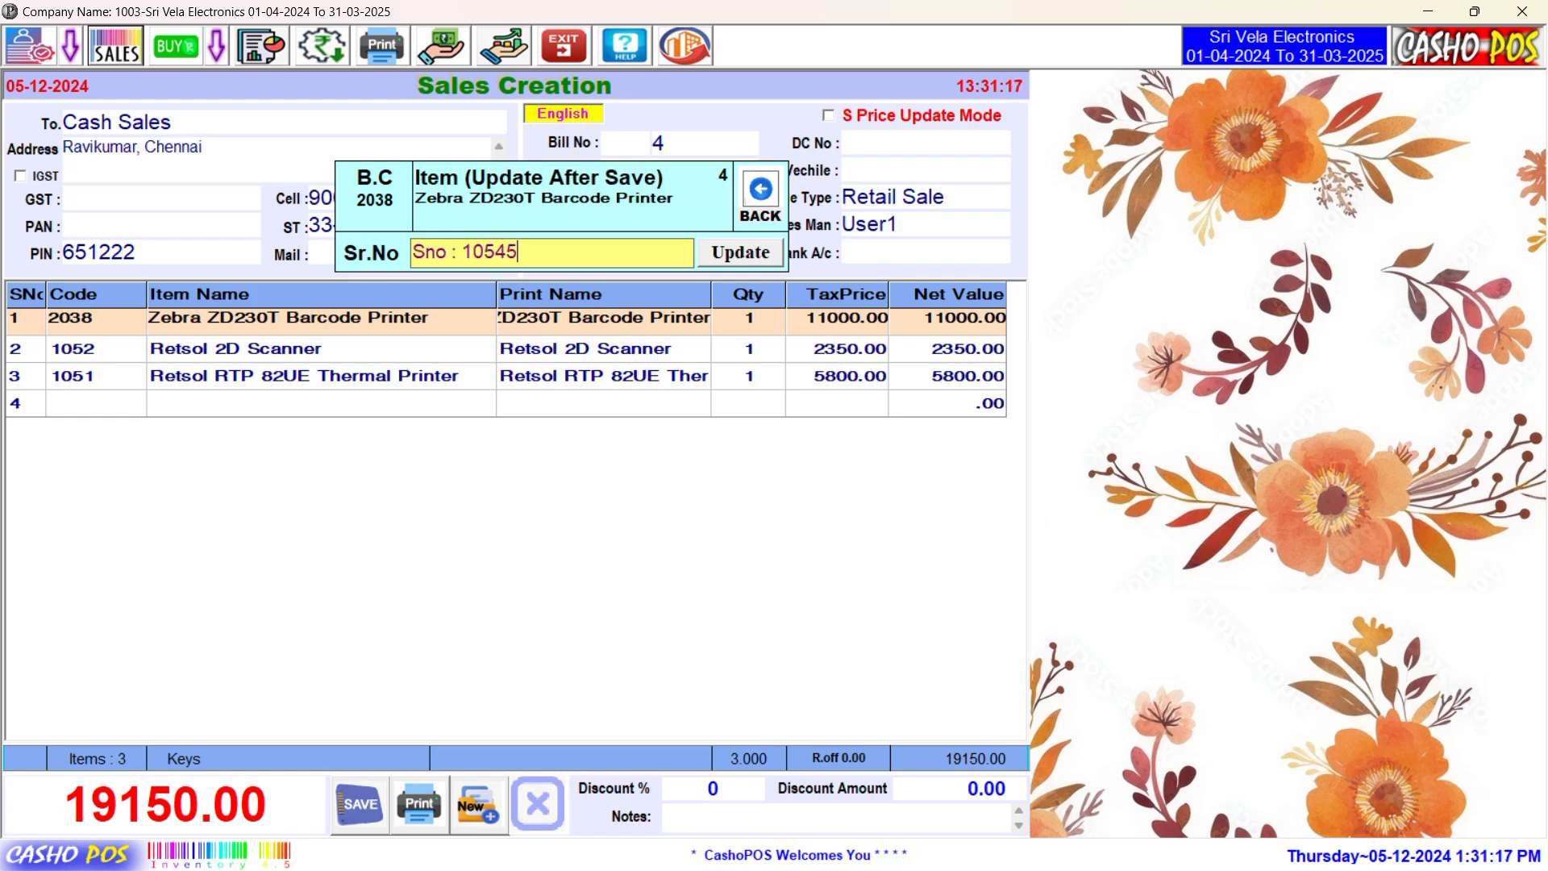
pyautogui.write('5465455')
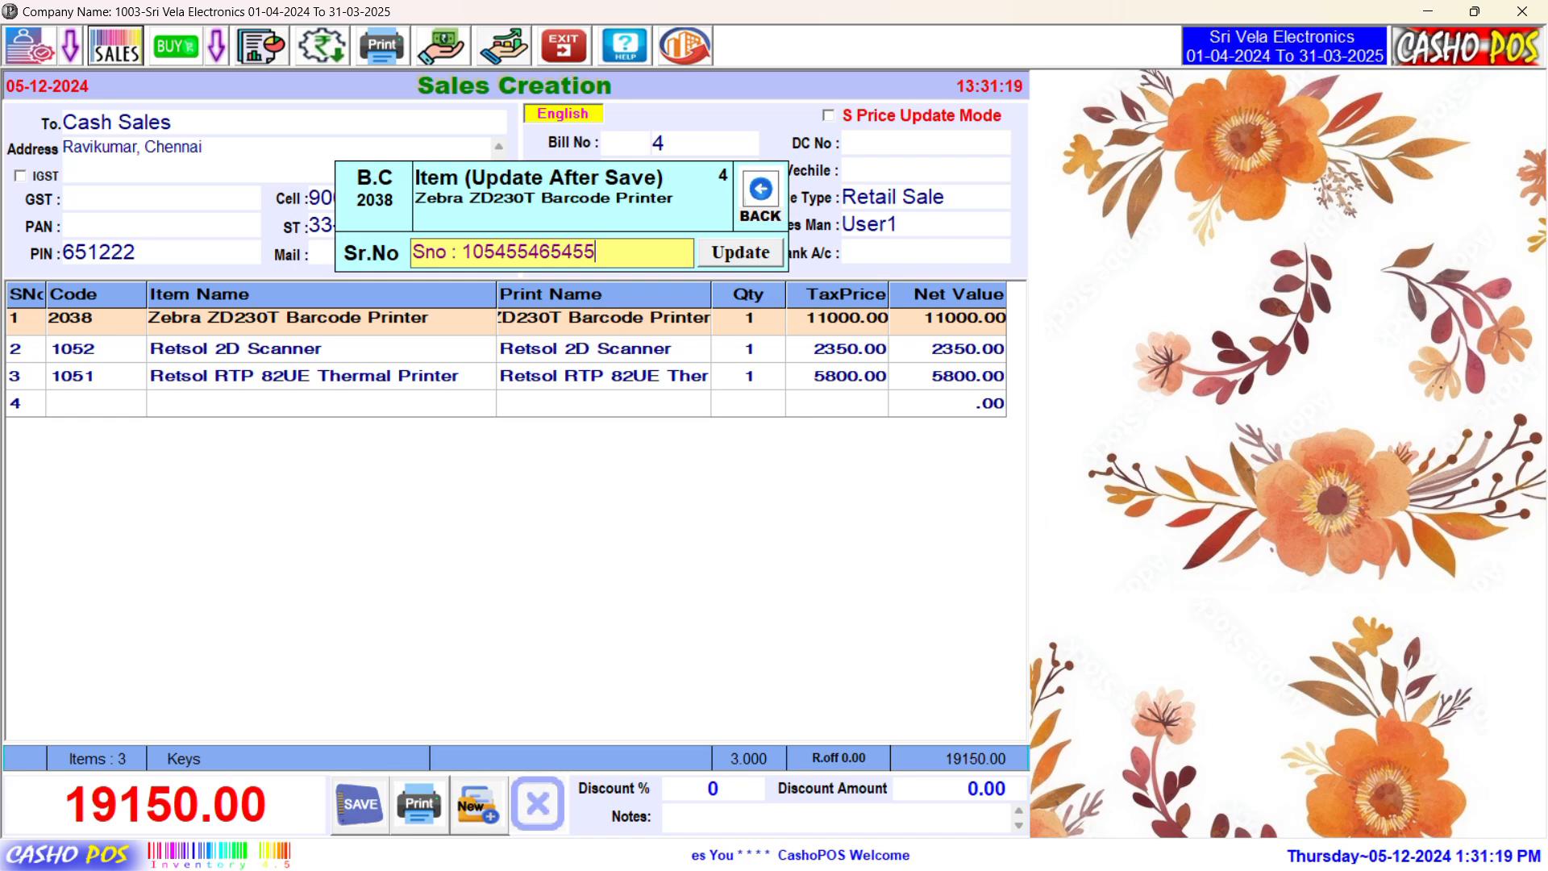
pyautogui.hotkey('ctrl', 'a')
pyautogui.hotkey('ctrl', 'c')
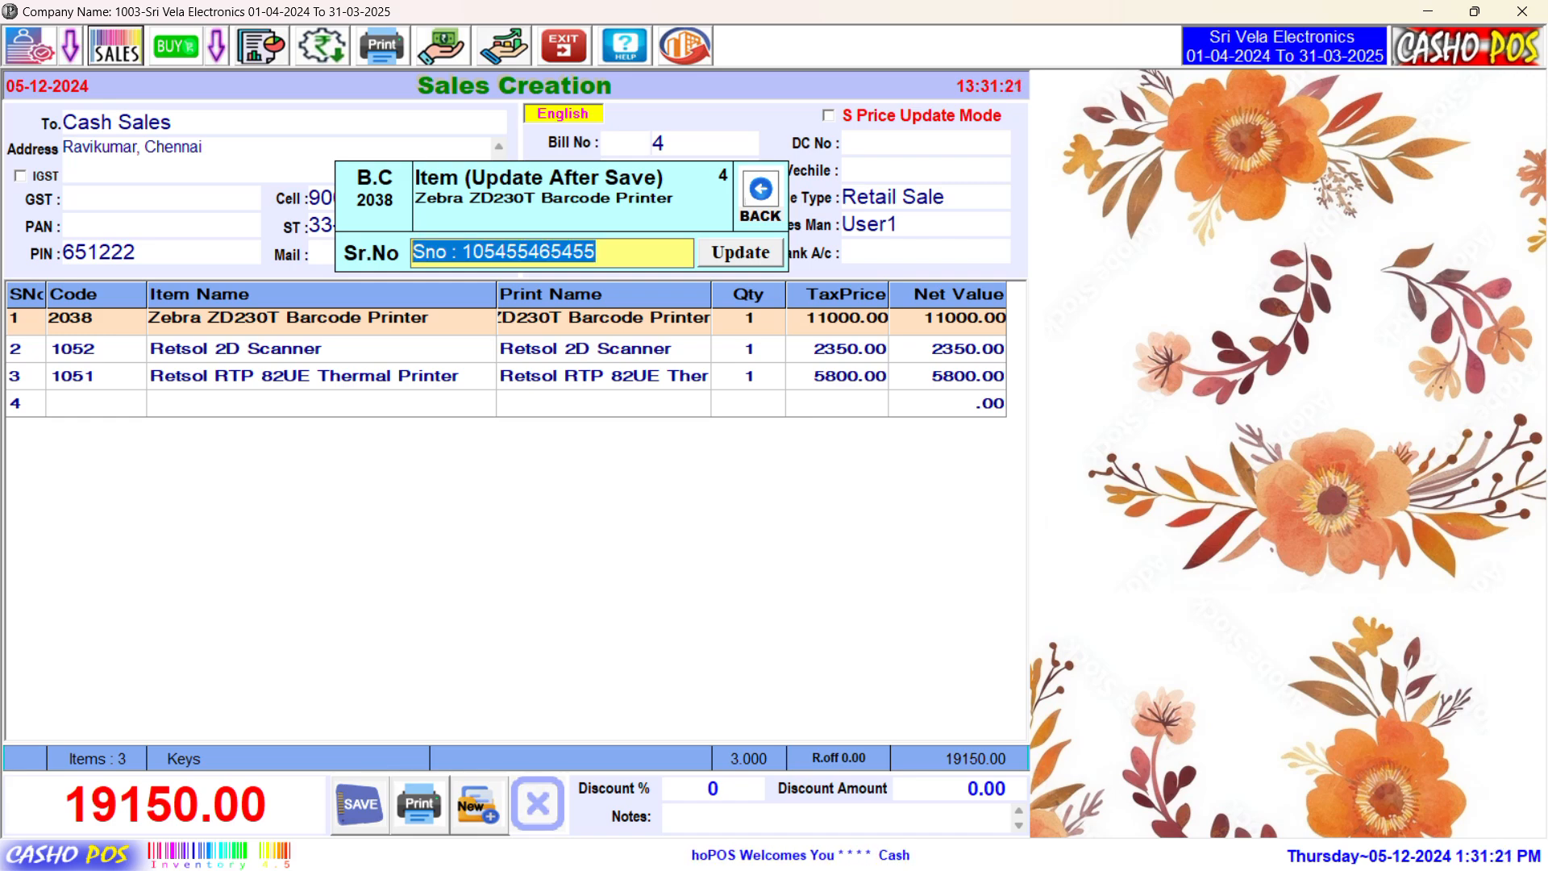
pyautogui.press('Return')
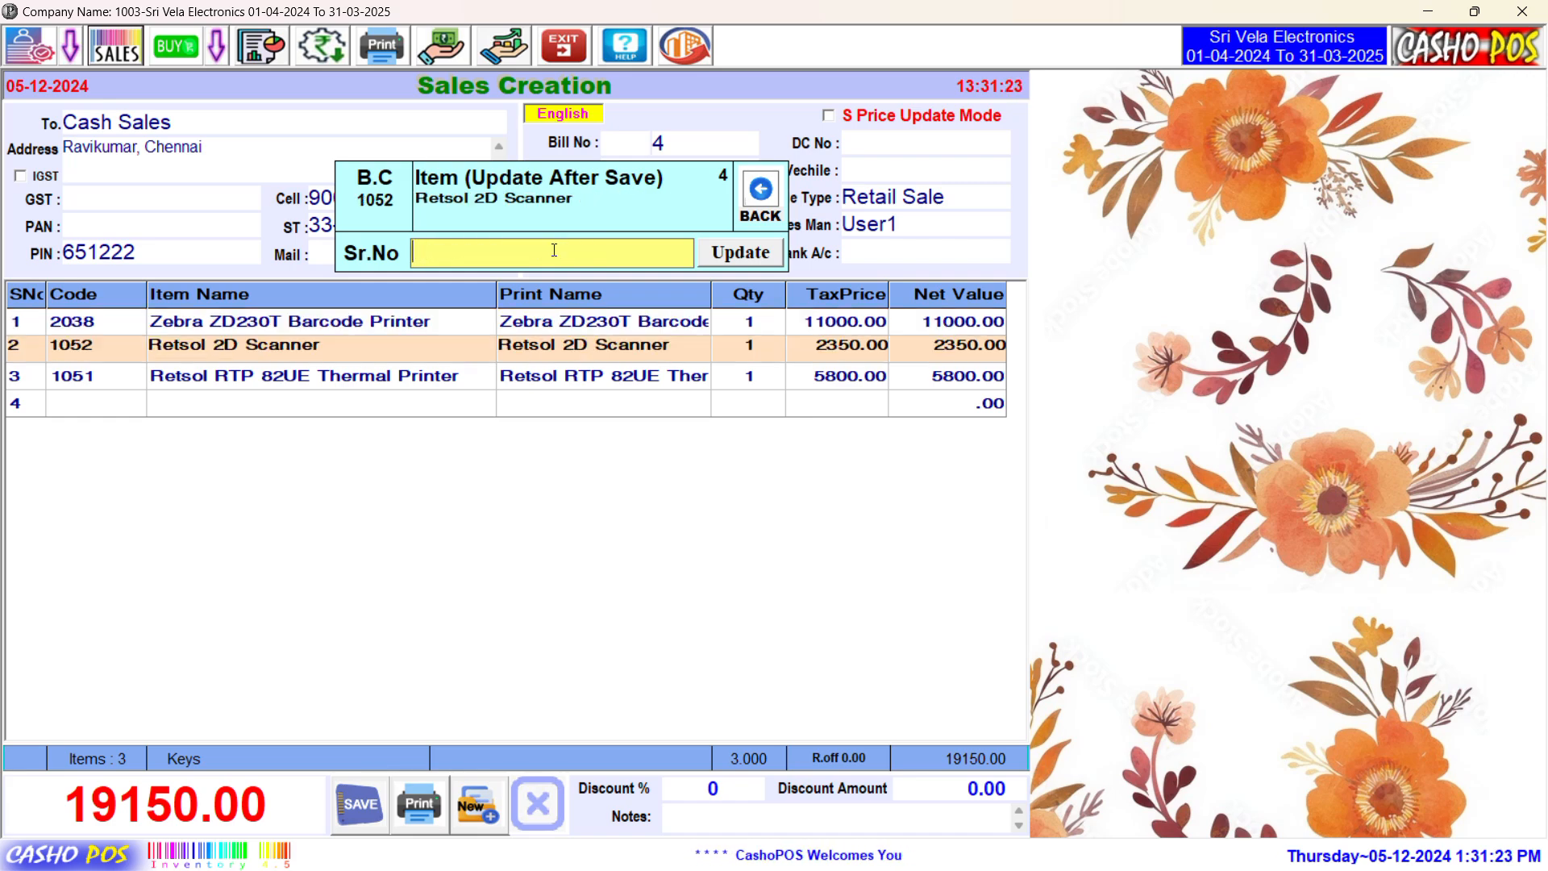
pyautogui.hotkey('ctrl', 'v')
pyautogui.press('BackSpace')
pyautogui.press('BackSpace')
pyautogui.press('BackSpace')
pyautogui.press('BackSpace')
pyautogui.press('BackSpace')
pyautogui.press('BackSpace')
pyautogui.press('BackSpace')
pyautogui.press('BackSpace')
pyautogui.press('BackSpace')
pyautogui.press('BackSpace')
pyautogui.press('BackSpace')
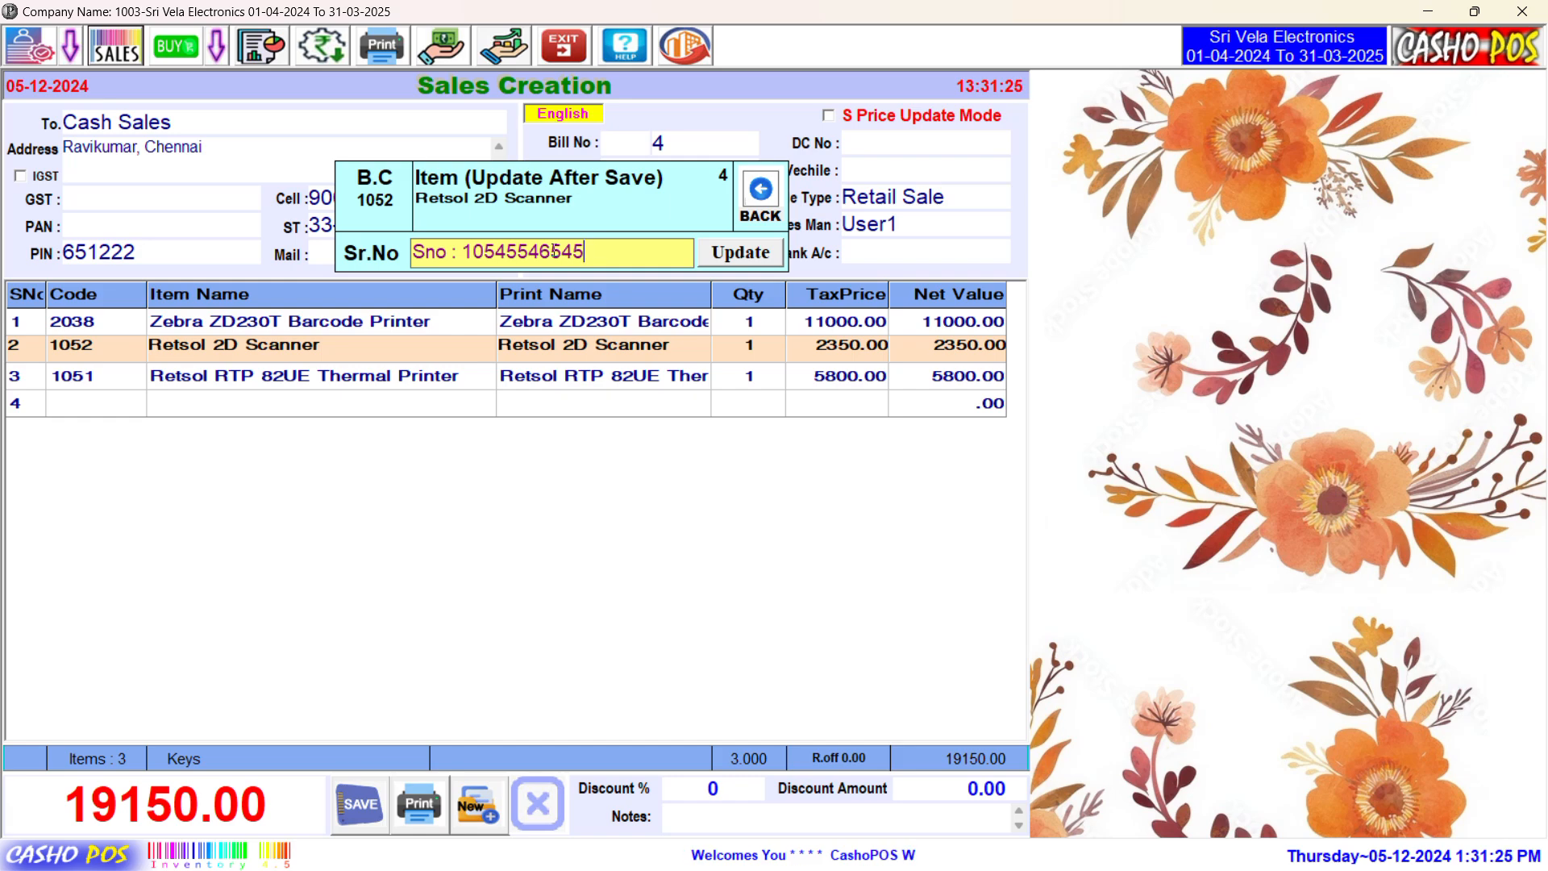
pyautogui.write('9')
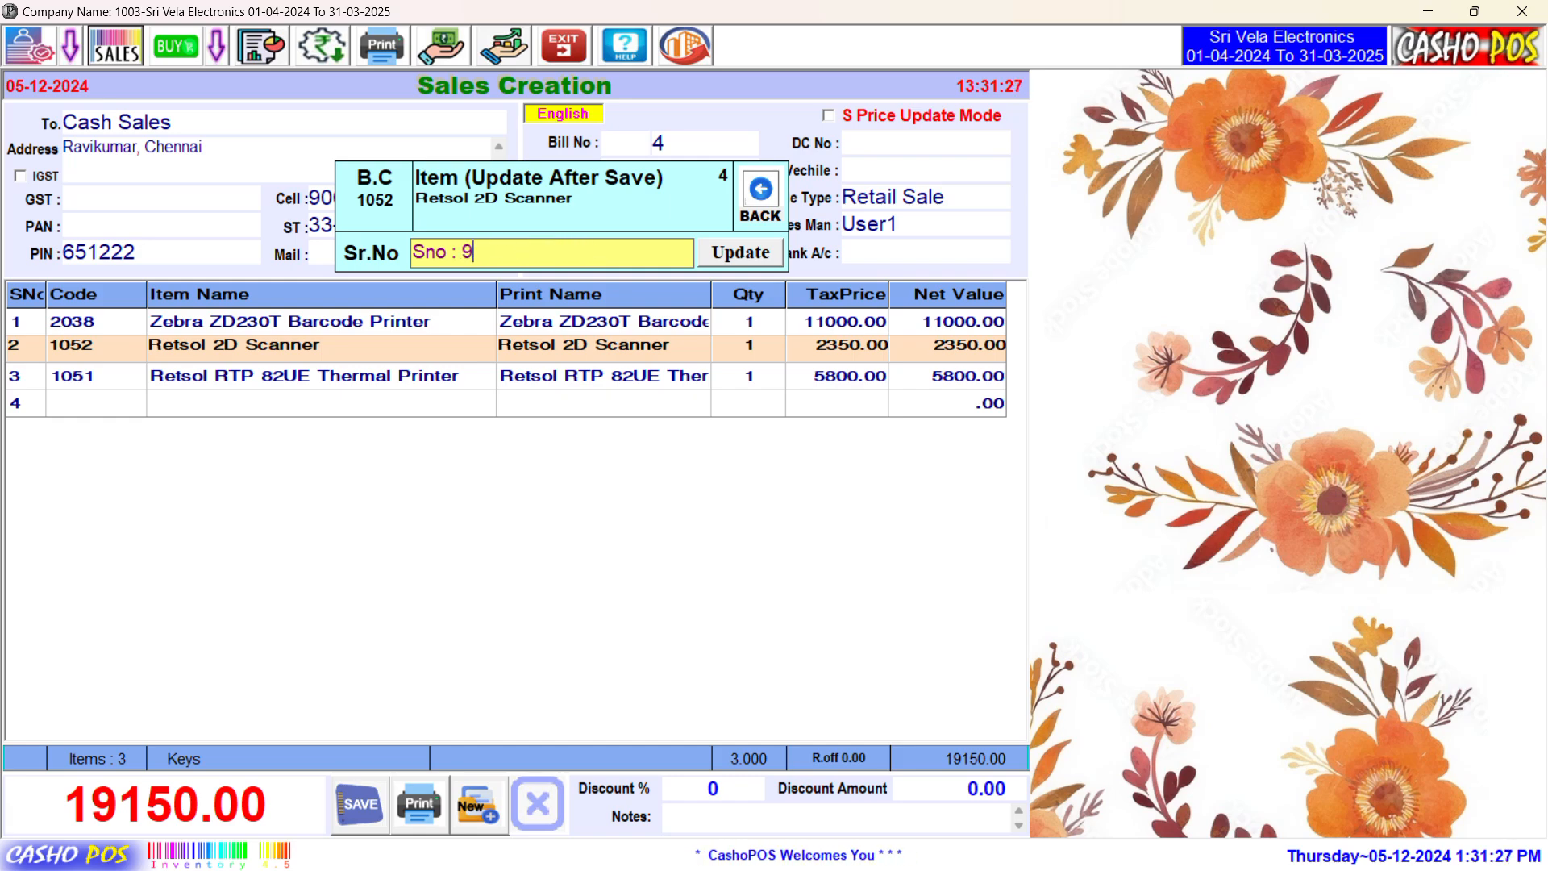
pyautogui.write('8745666665')
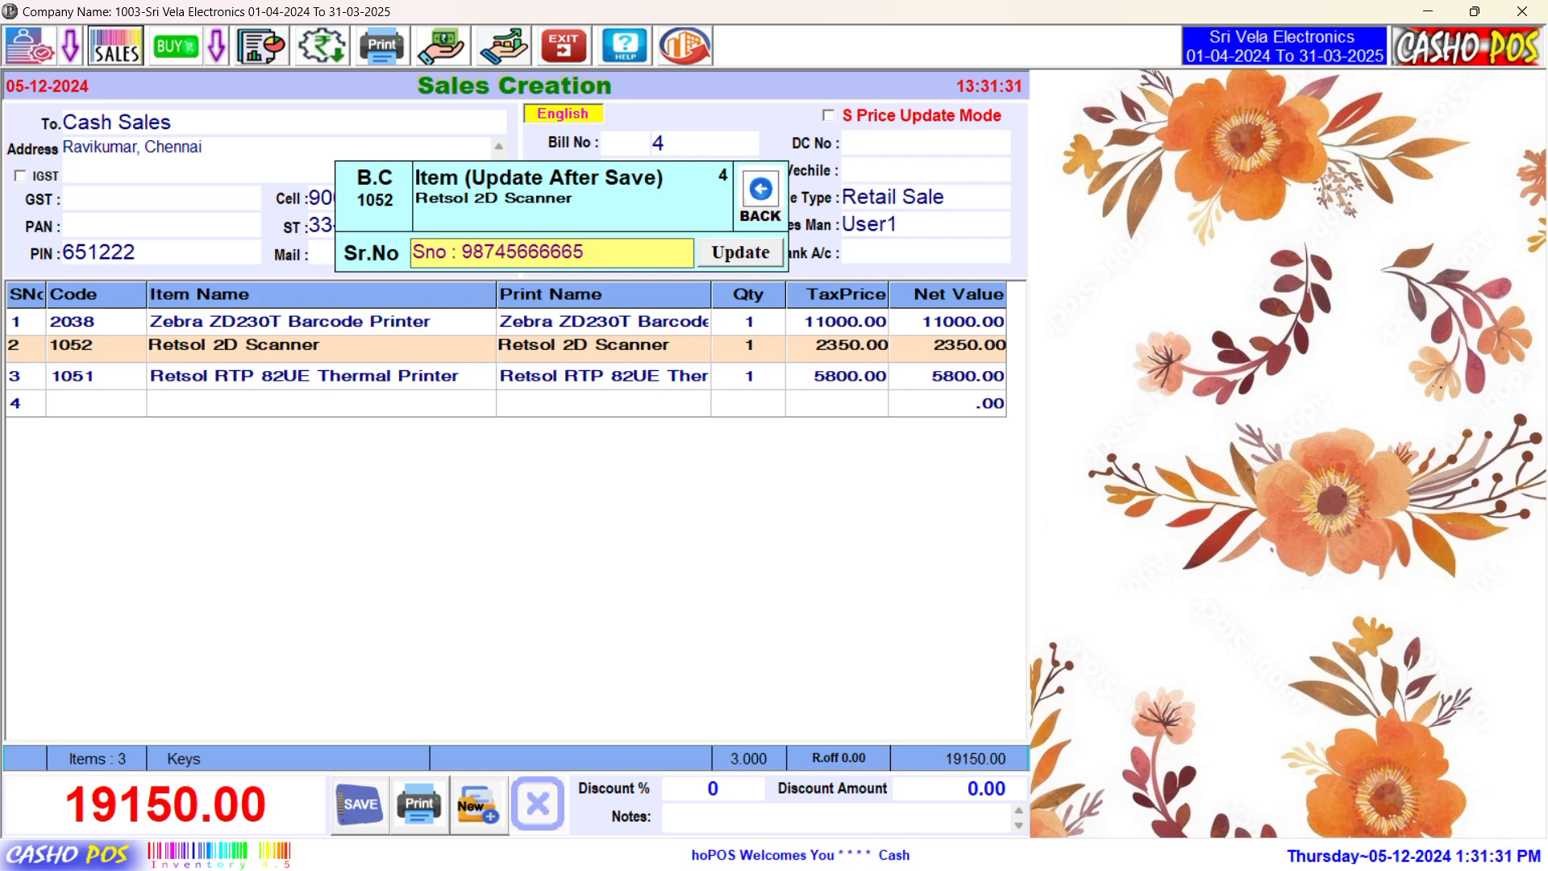
pyautogui.press('Return')
pyautogui.write('Sno : 105455465455')
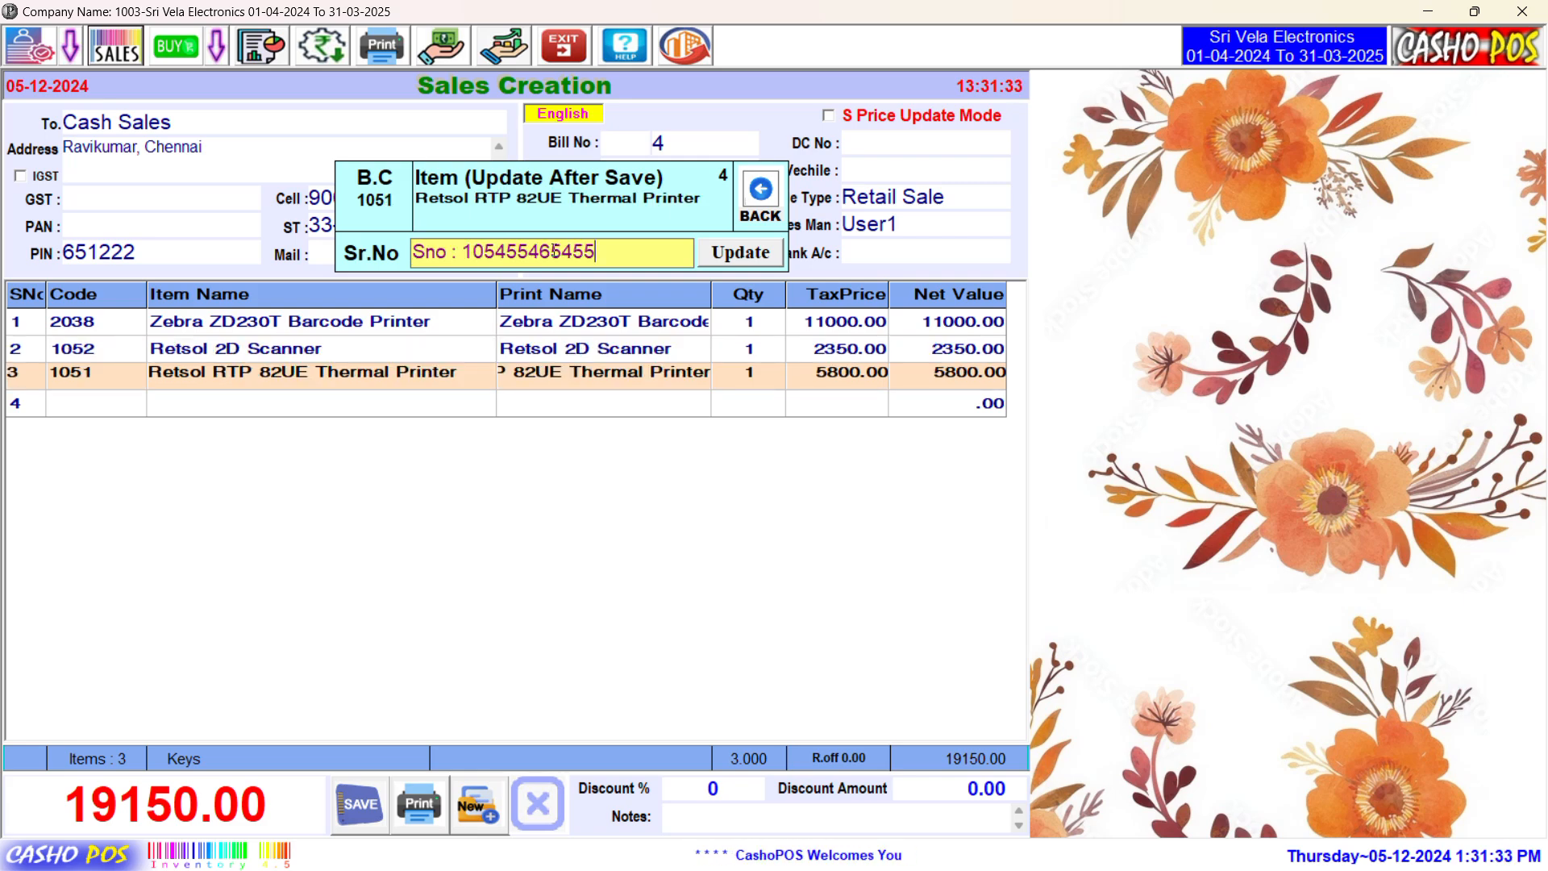
pyautogui.write('65789877')
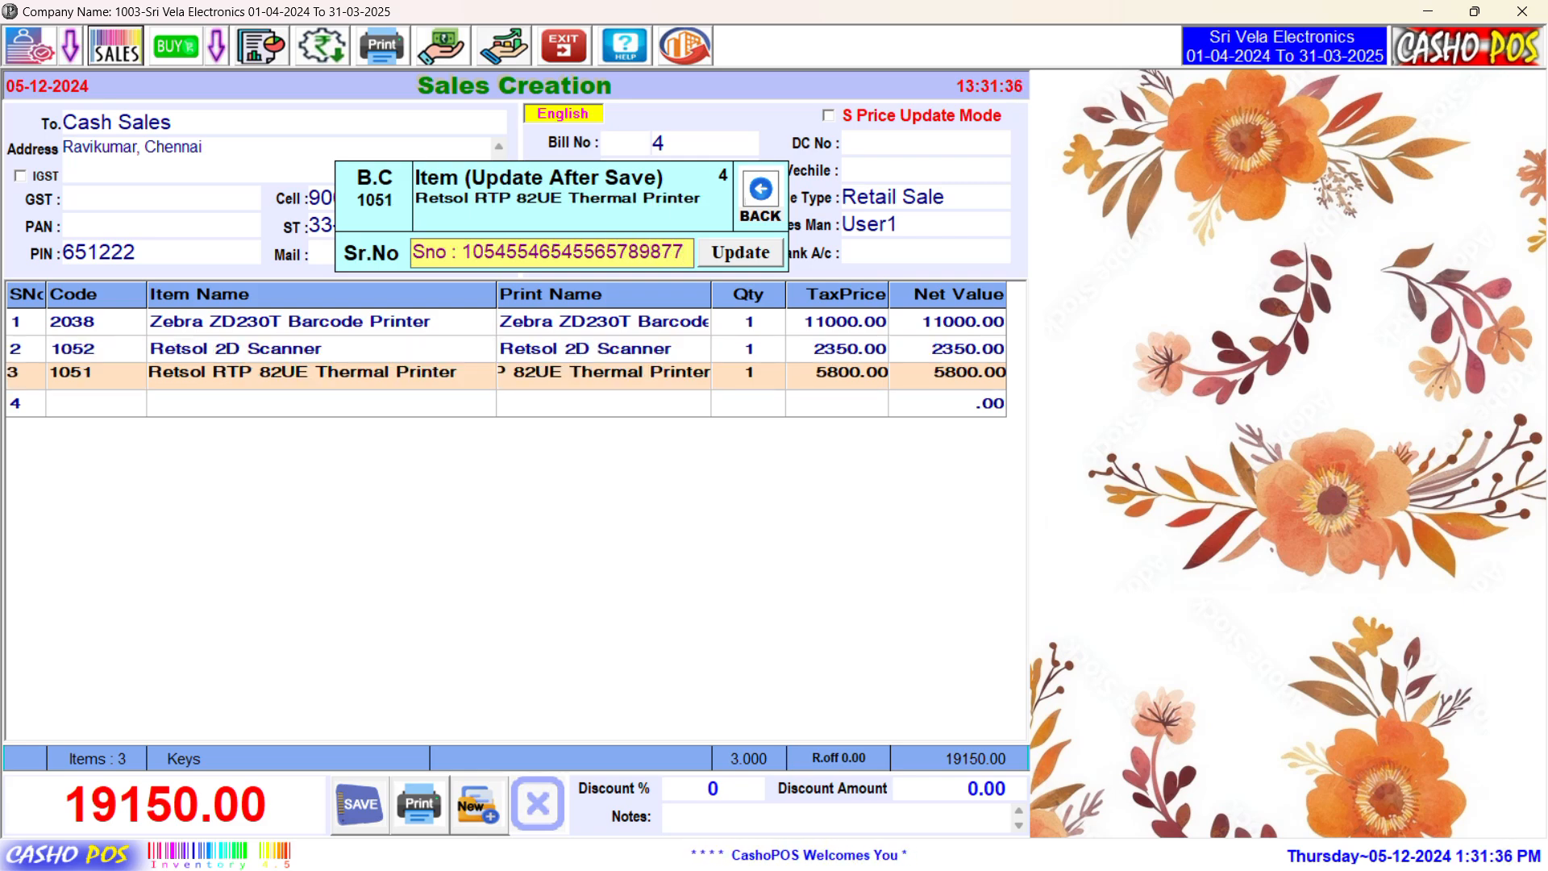
pyautogui.press('Return')
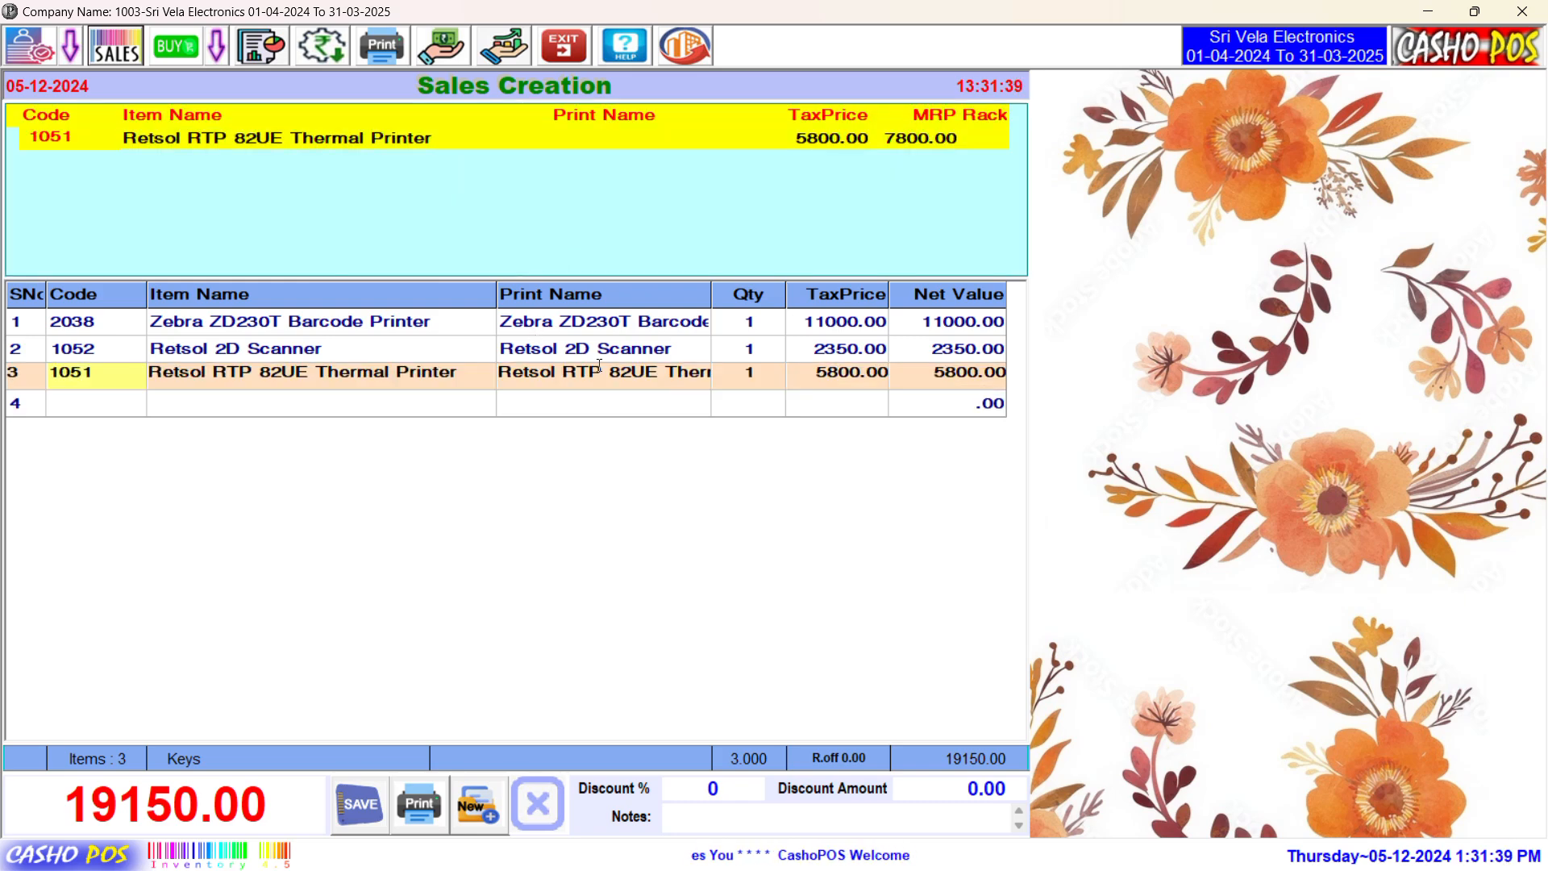
# Step: Open the Sr.No popup on the Zebra line and step through each item's stored serial number
pyautogui.click(606, 375)
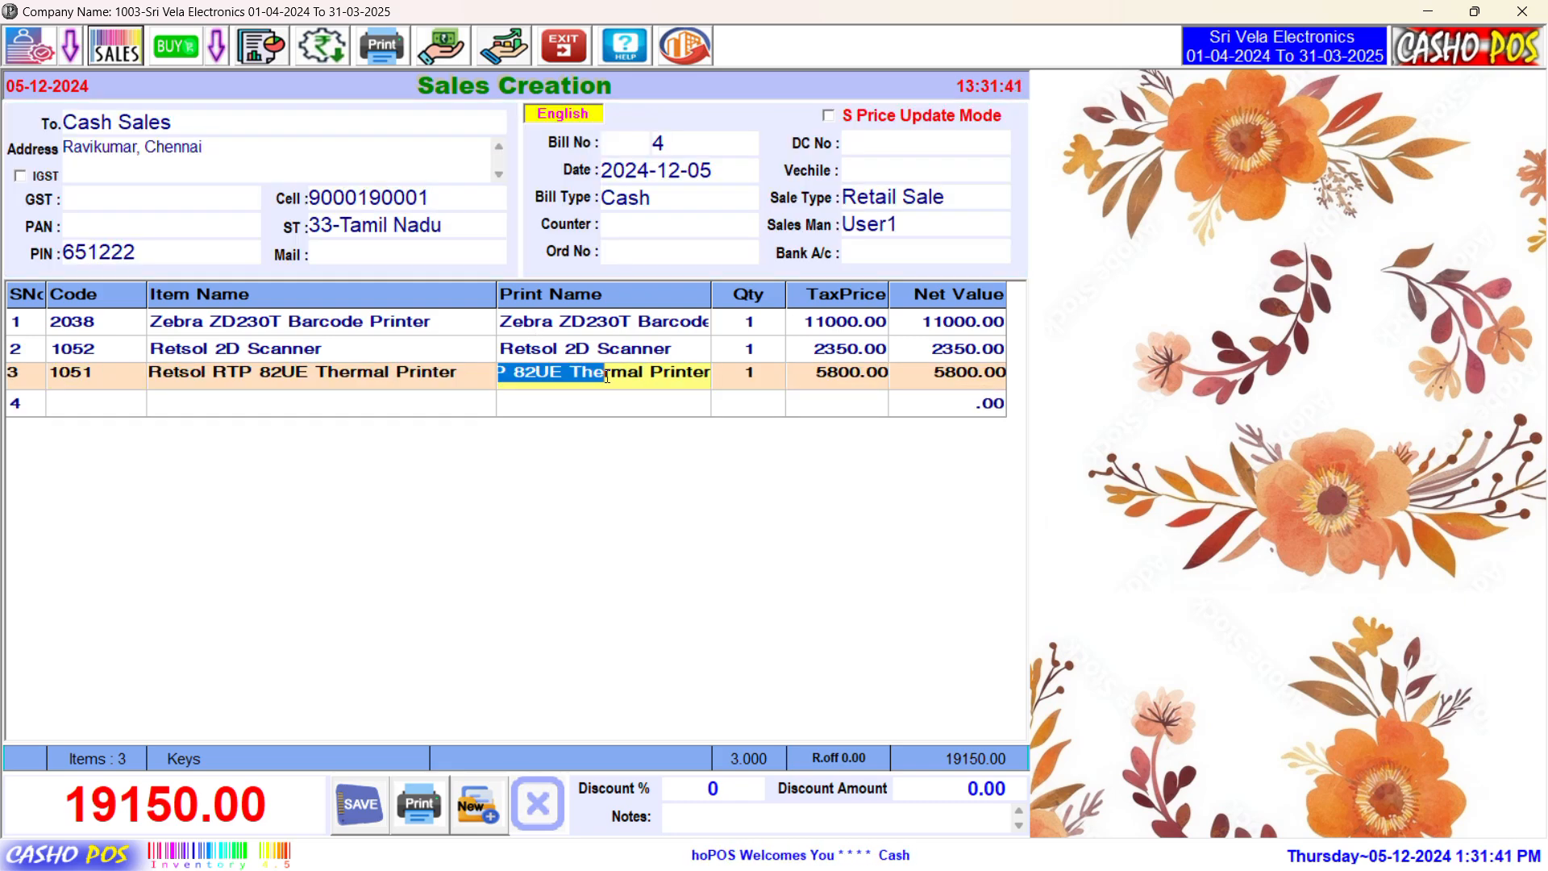
pyautogui.click(612, 324)
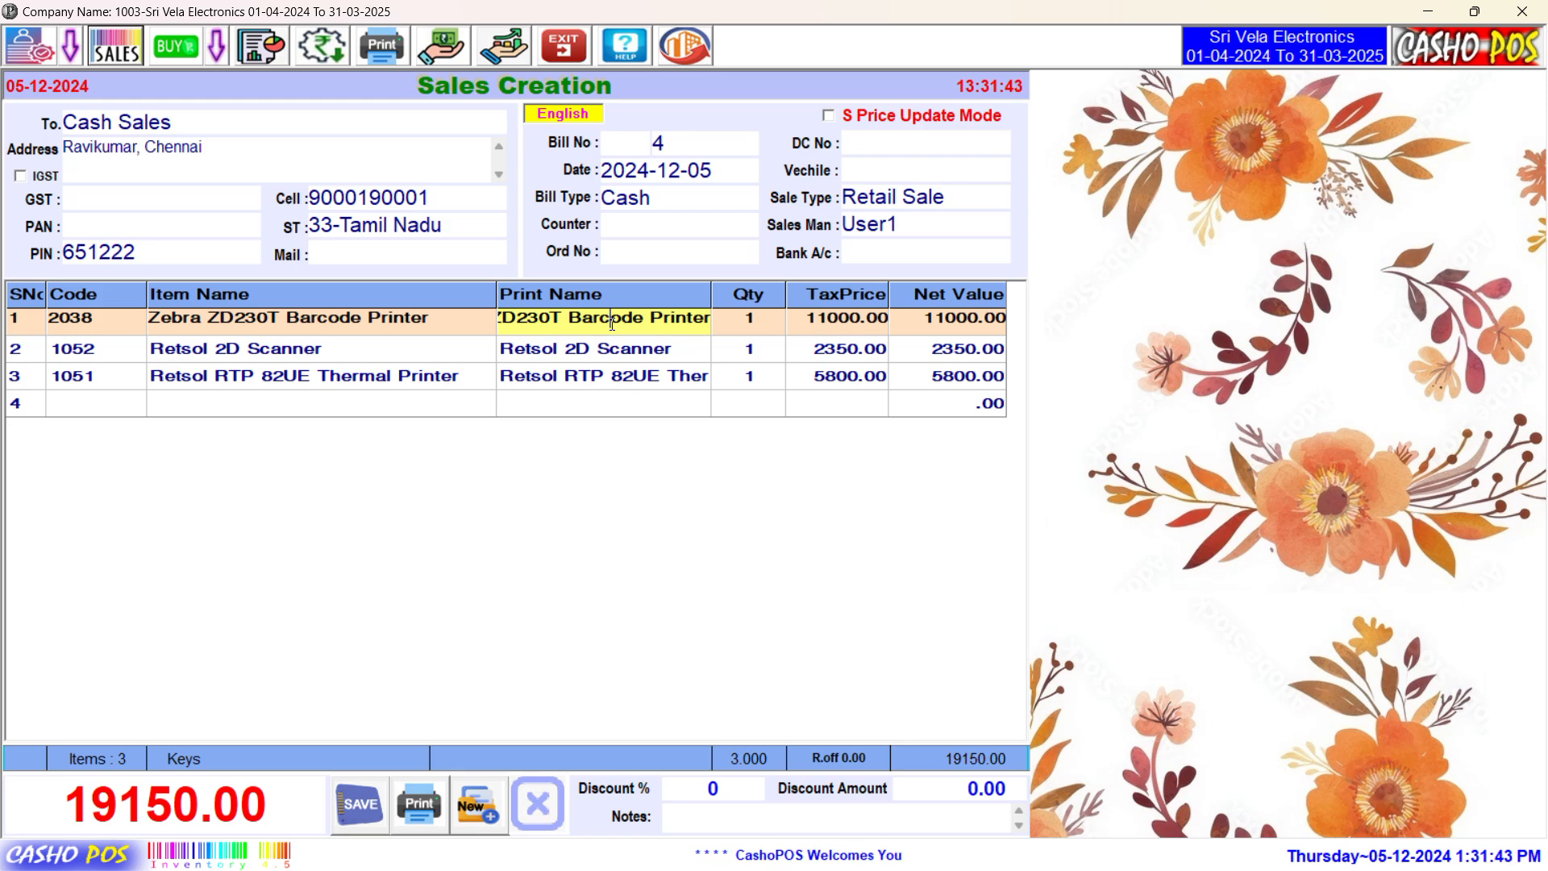
pyautogui.doubleClick(612, 324)
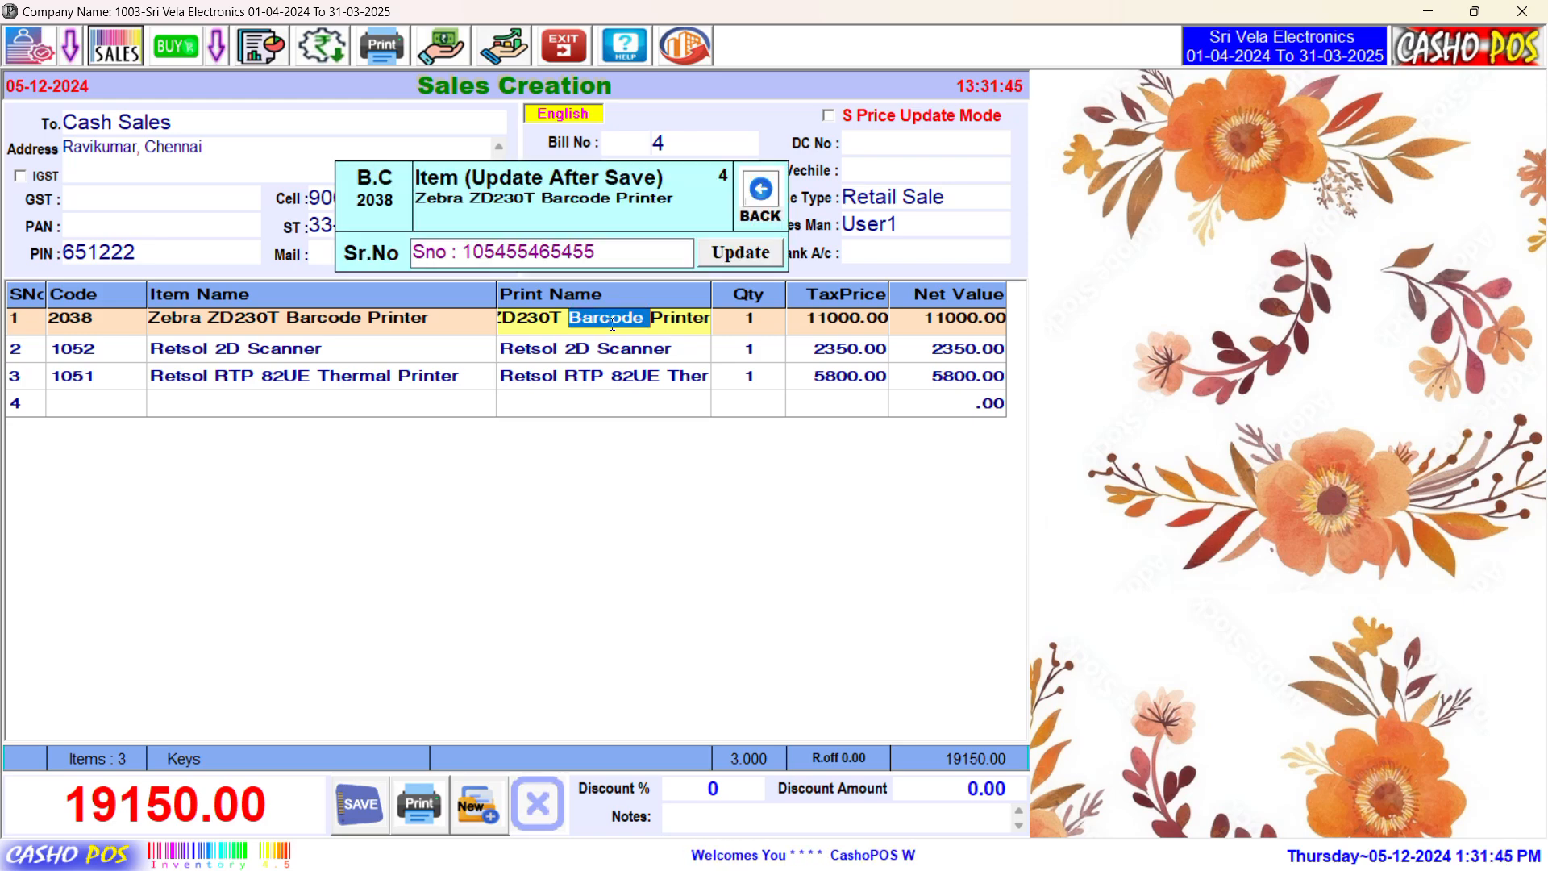
pyautogui.press('Down')
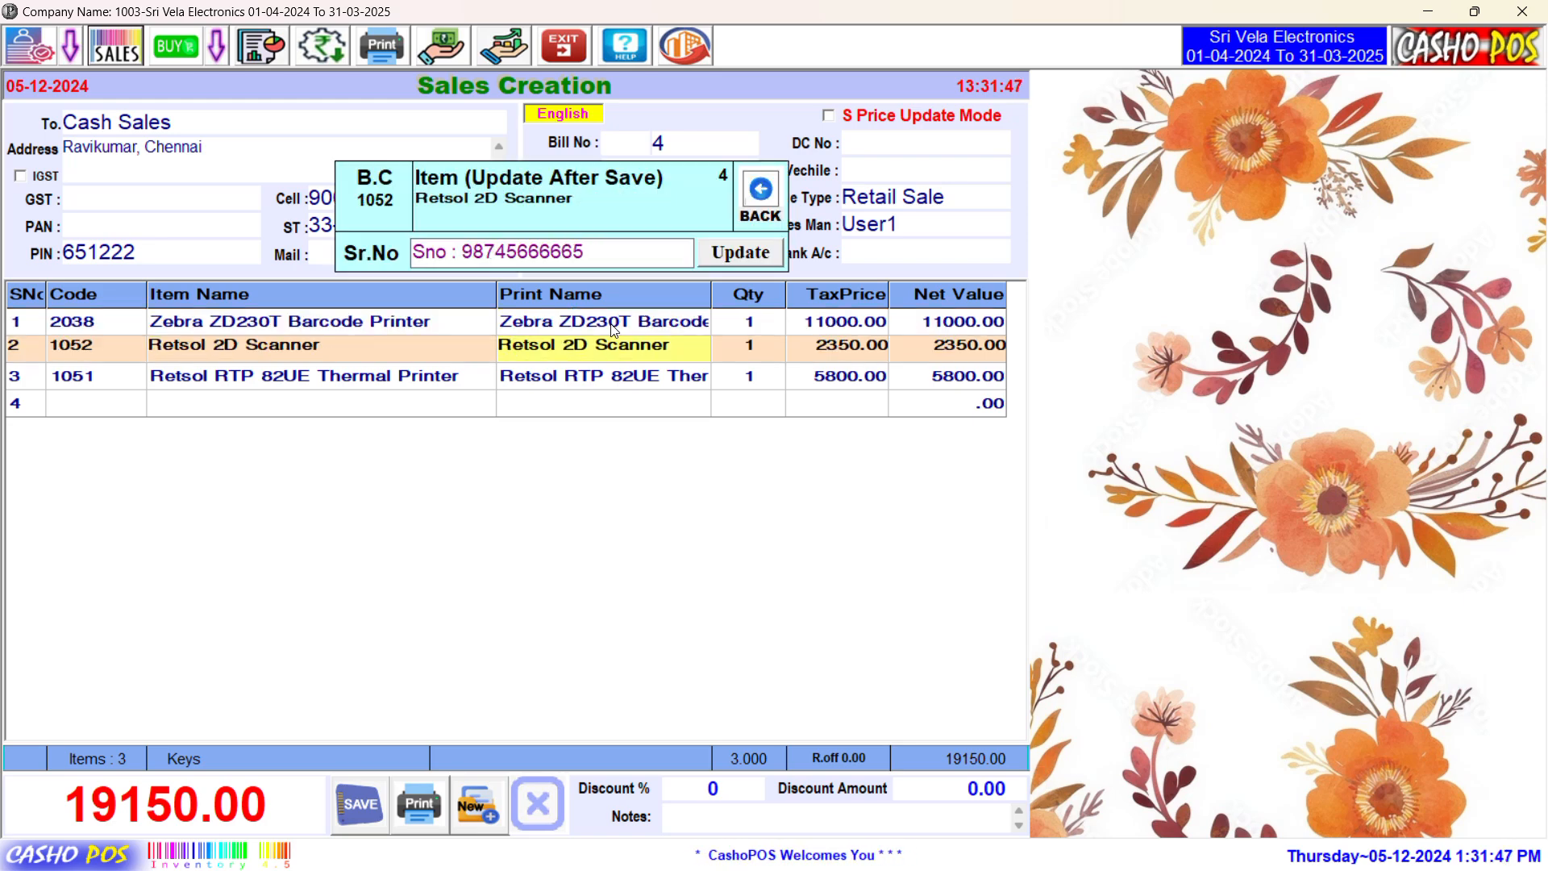
pyautogui.press('Down')
pyautogui.press('Up')
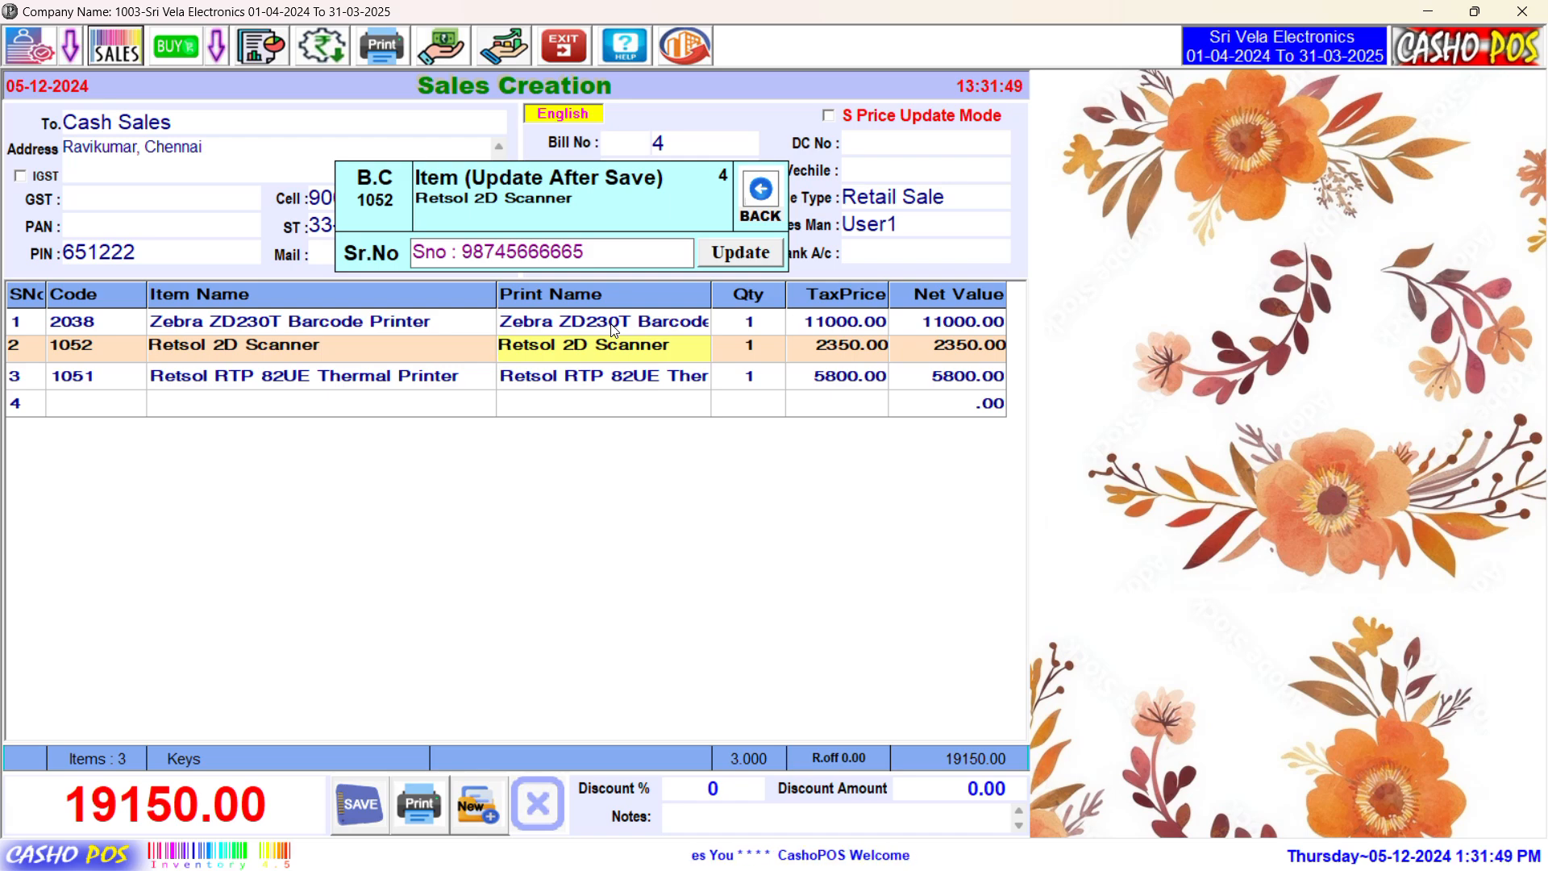
pyautogui.press('Up')
pyautogui.press('Down')
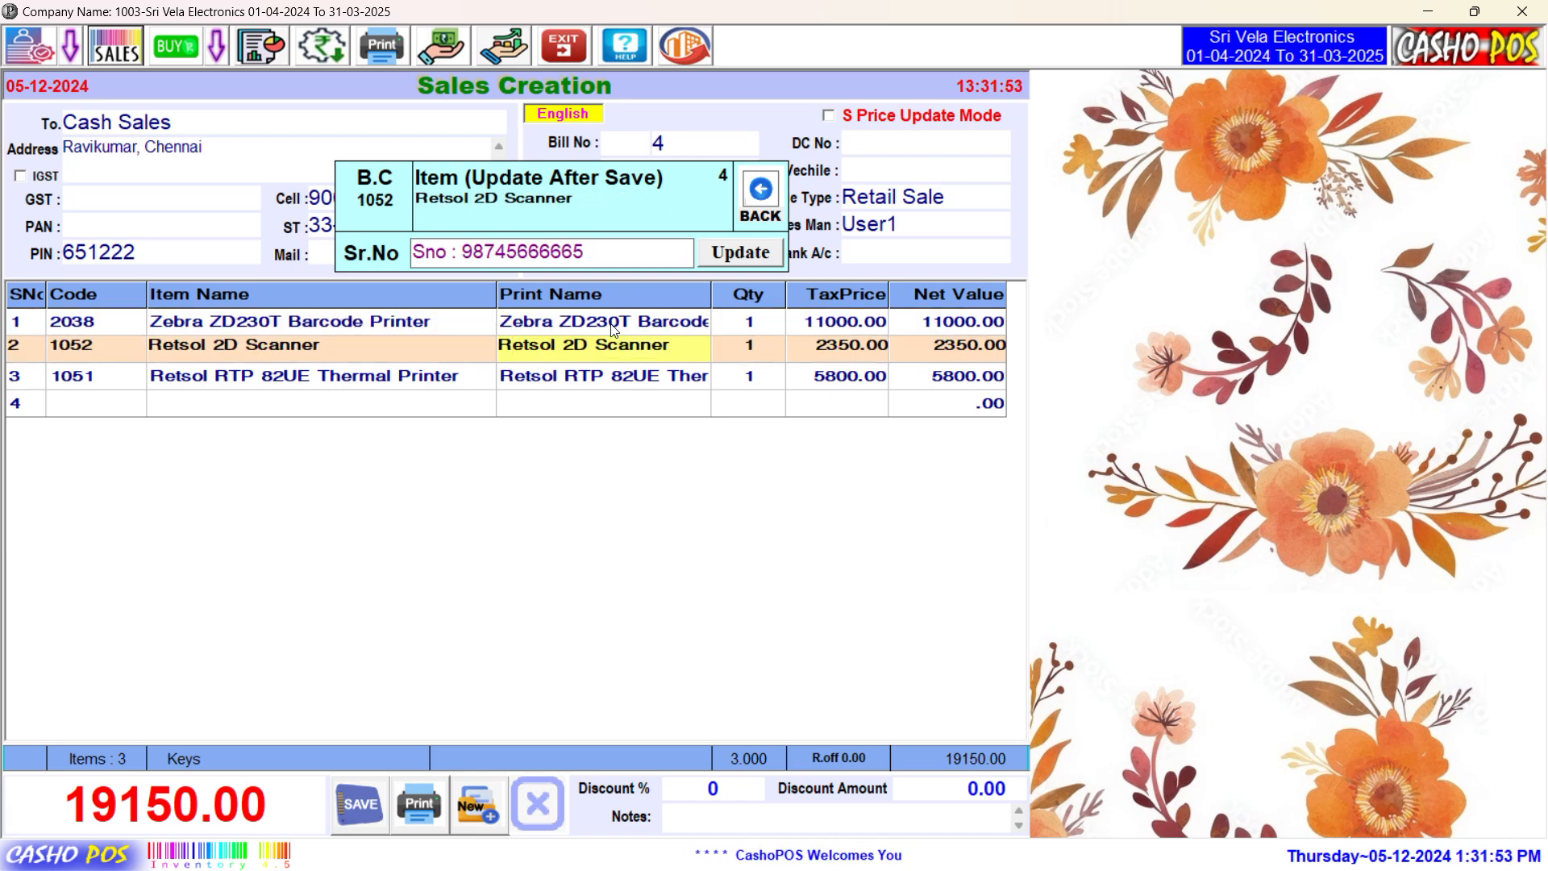
pyautogui.press('Down')
pyautogui.press('Up')
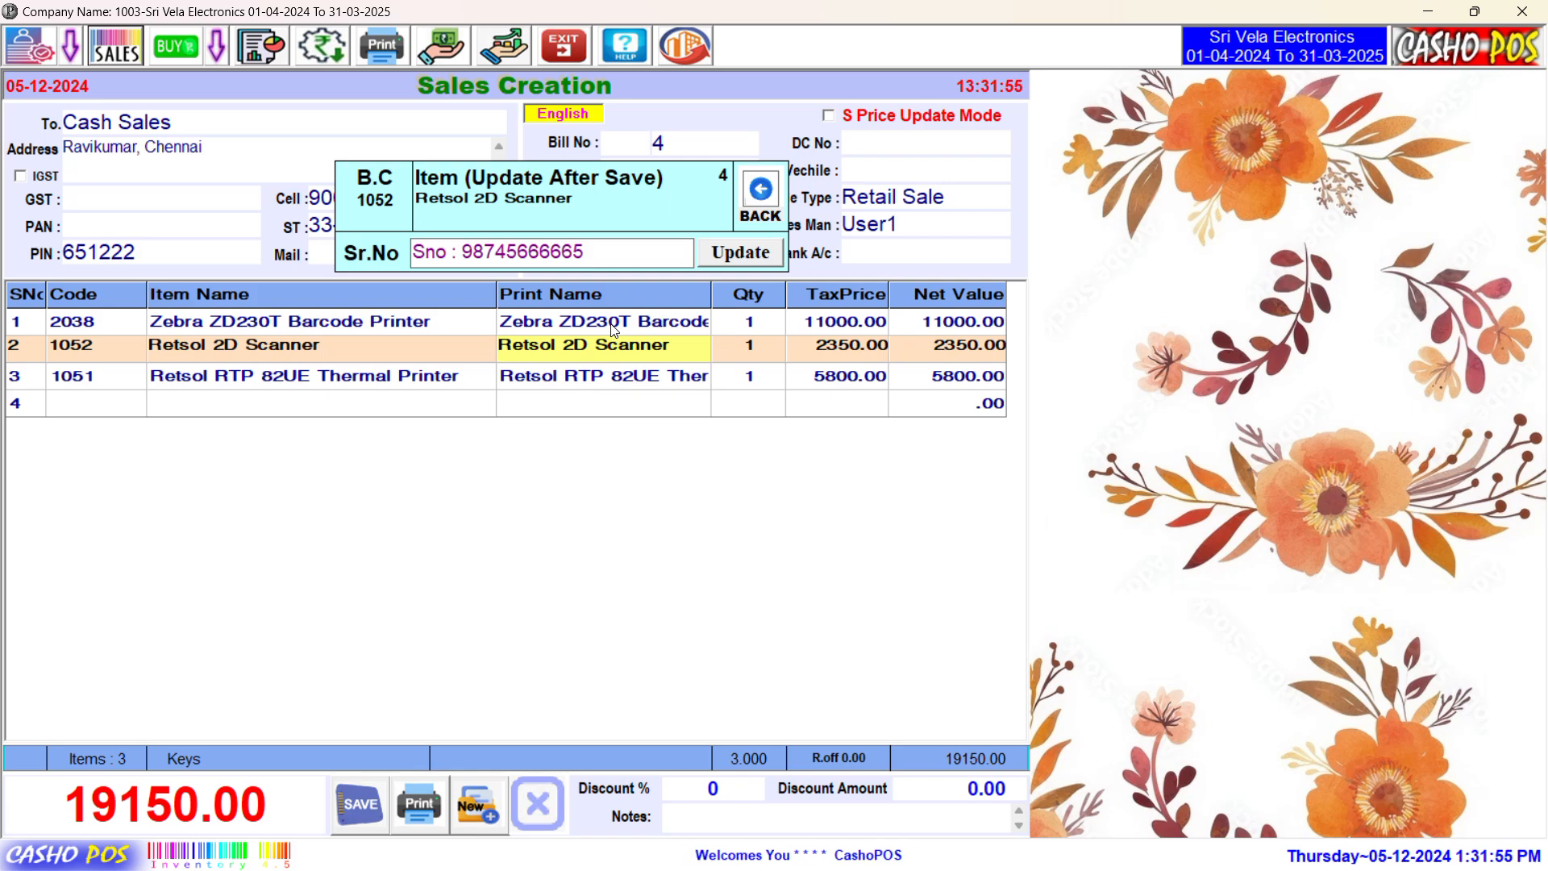
pyautogui.press('Up')
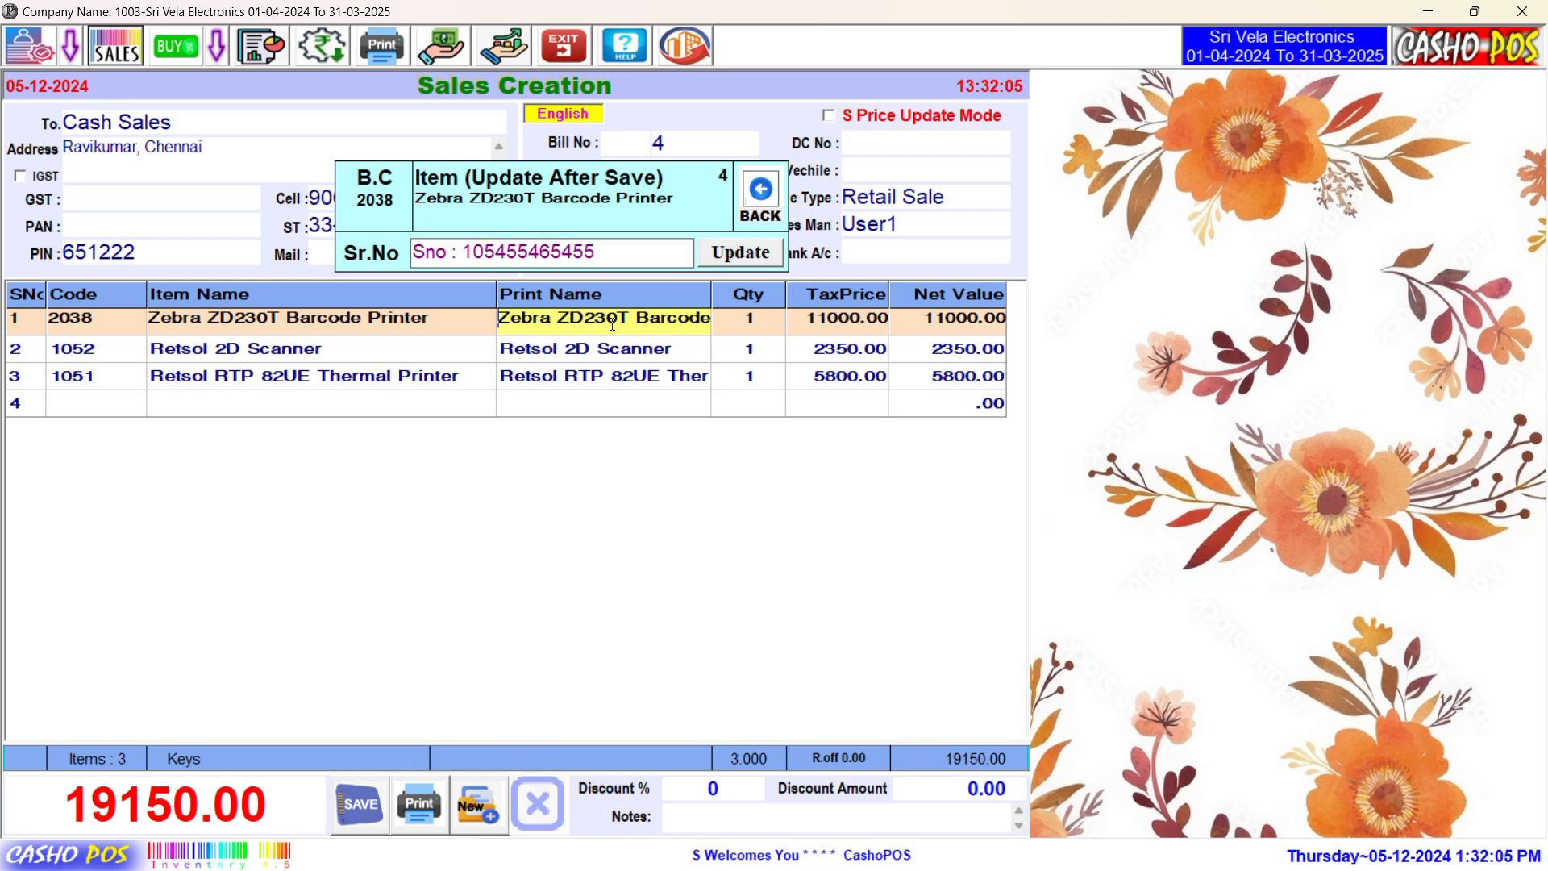
pyautogui.press('Down')
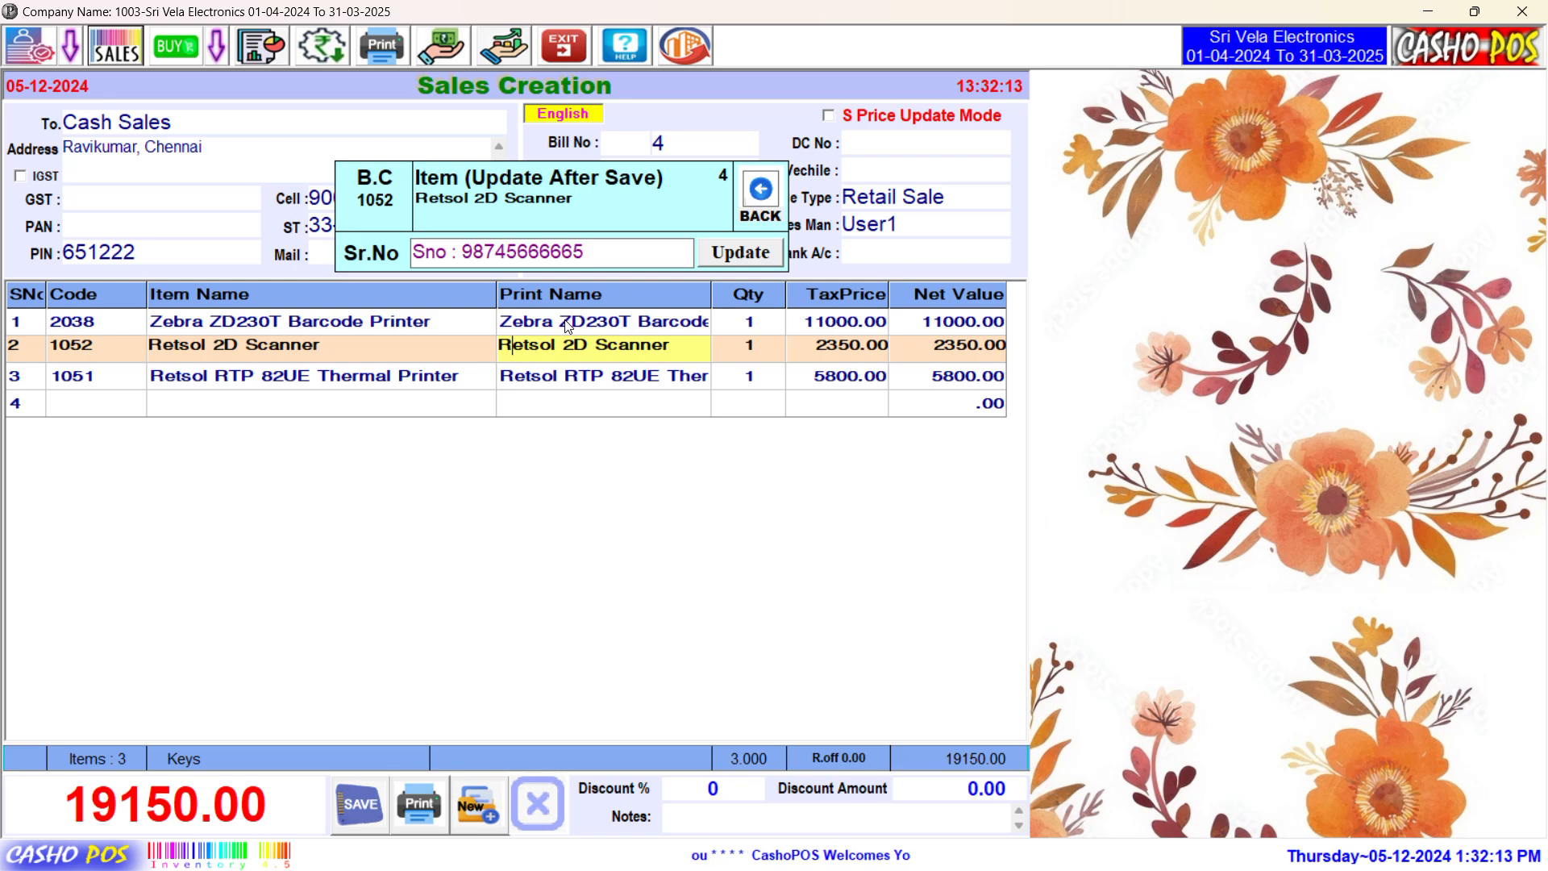
# Step: Choose the A5_DATA print layout in the Payment dialog and generate the invoice preview
pyautogui.click(439, 826)
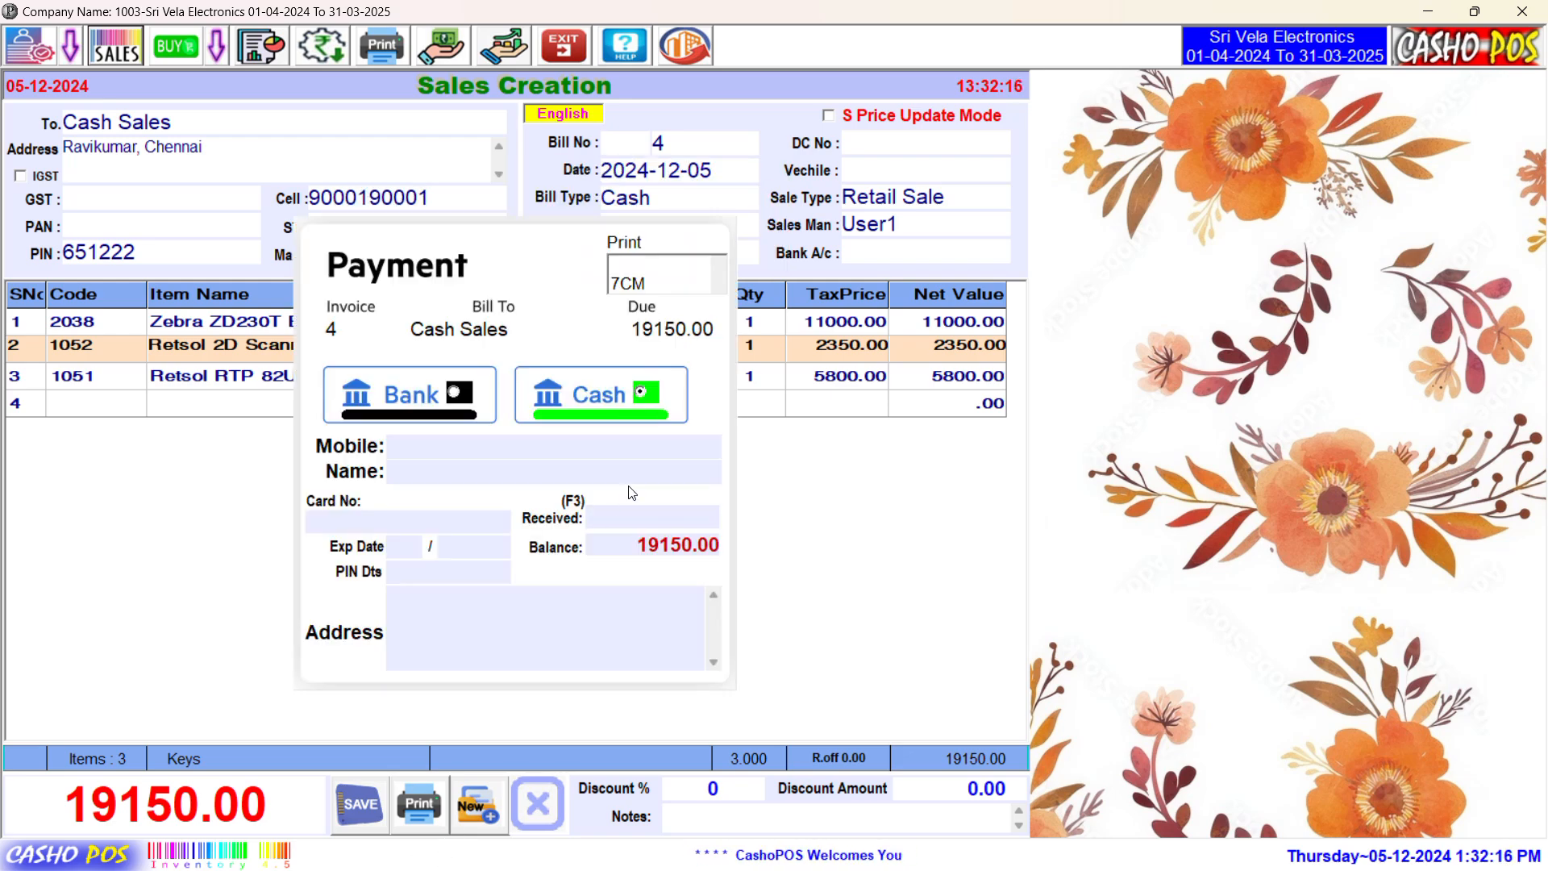
pyautogui.click(718, 286)
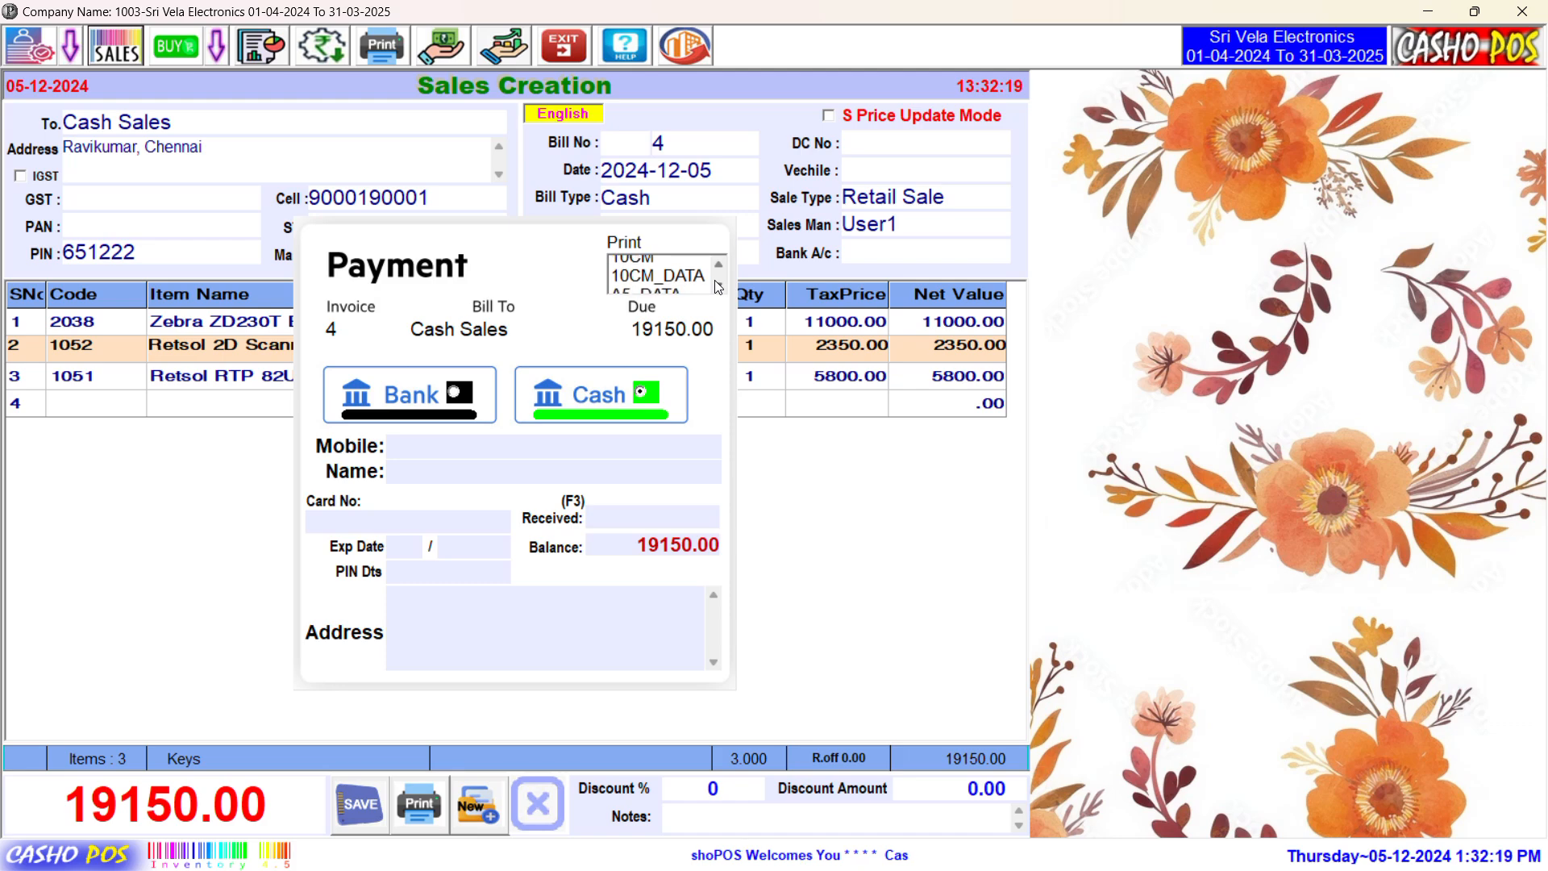
pyautogui.click(645, 284)
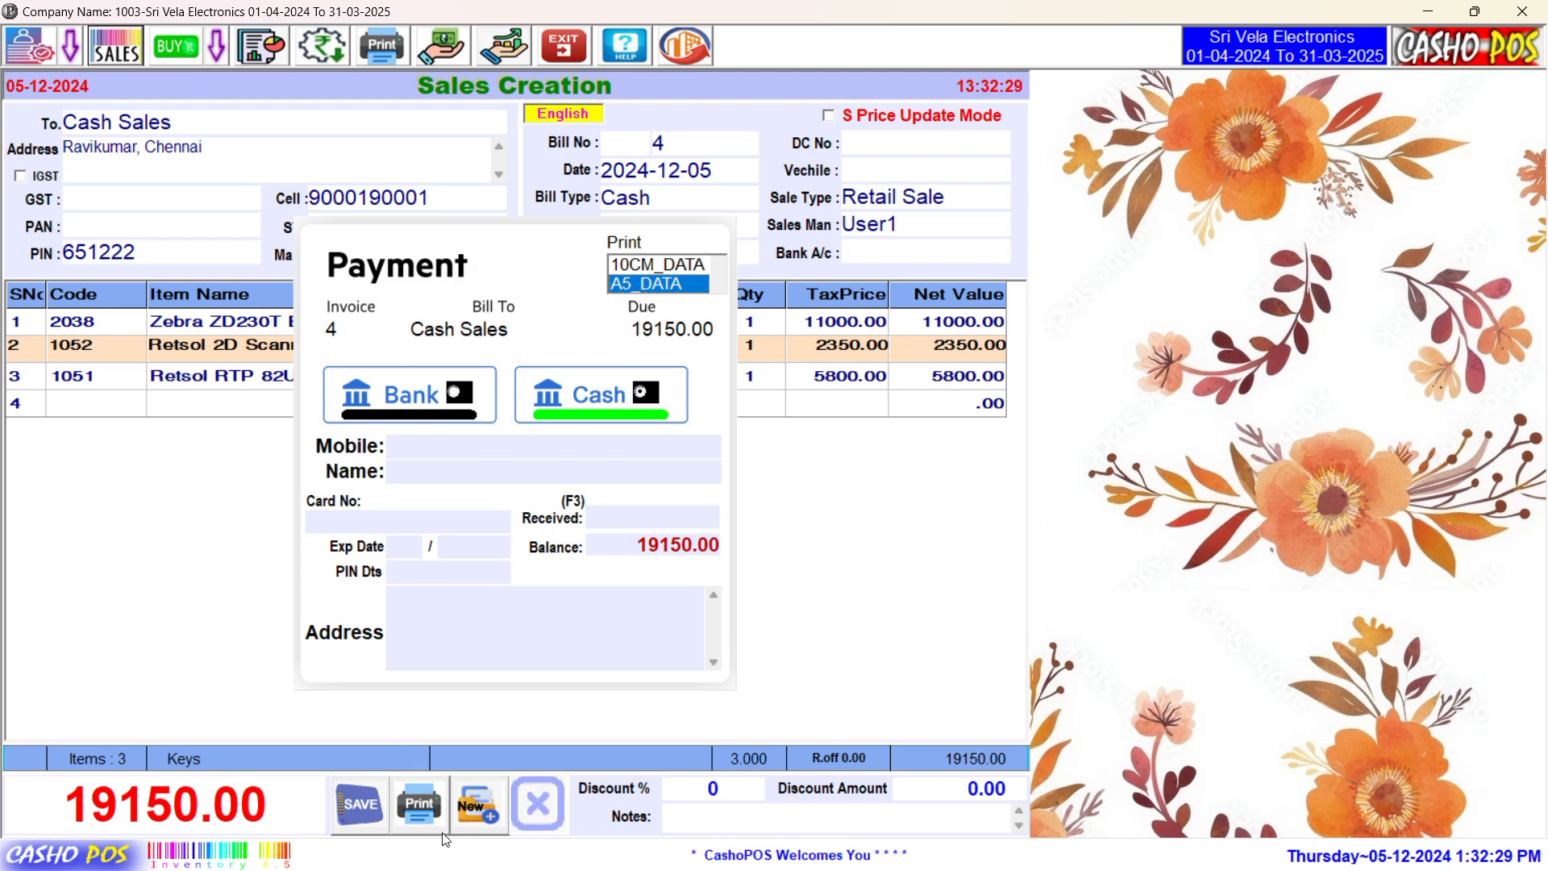
pyautogui.click(421, 817)
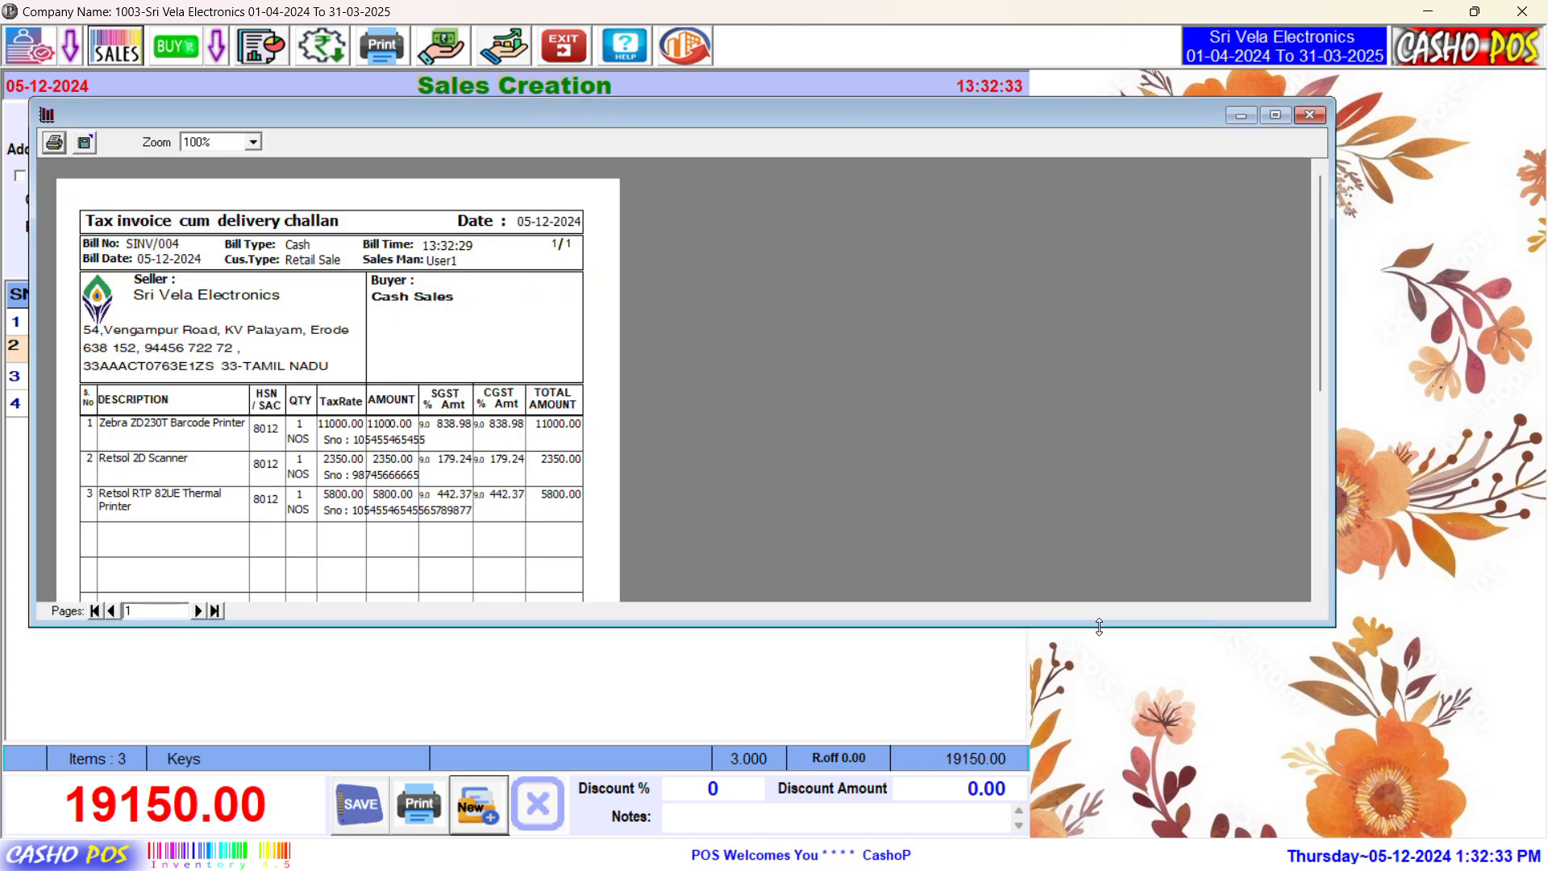
# Step: Enlarge the preview window and zoom the tax invoice to 200%
pyautogui.moveTo(1099, 628); pyautogui.dragTo(1097, 808)
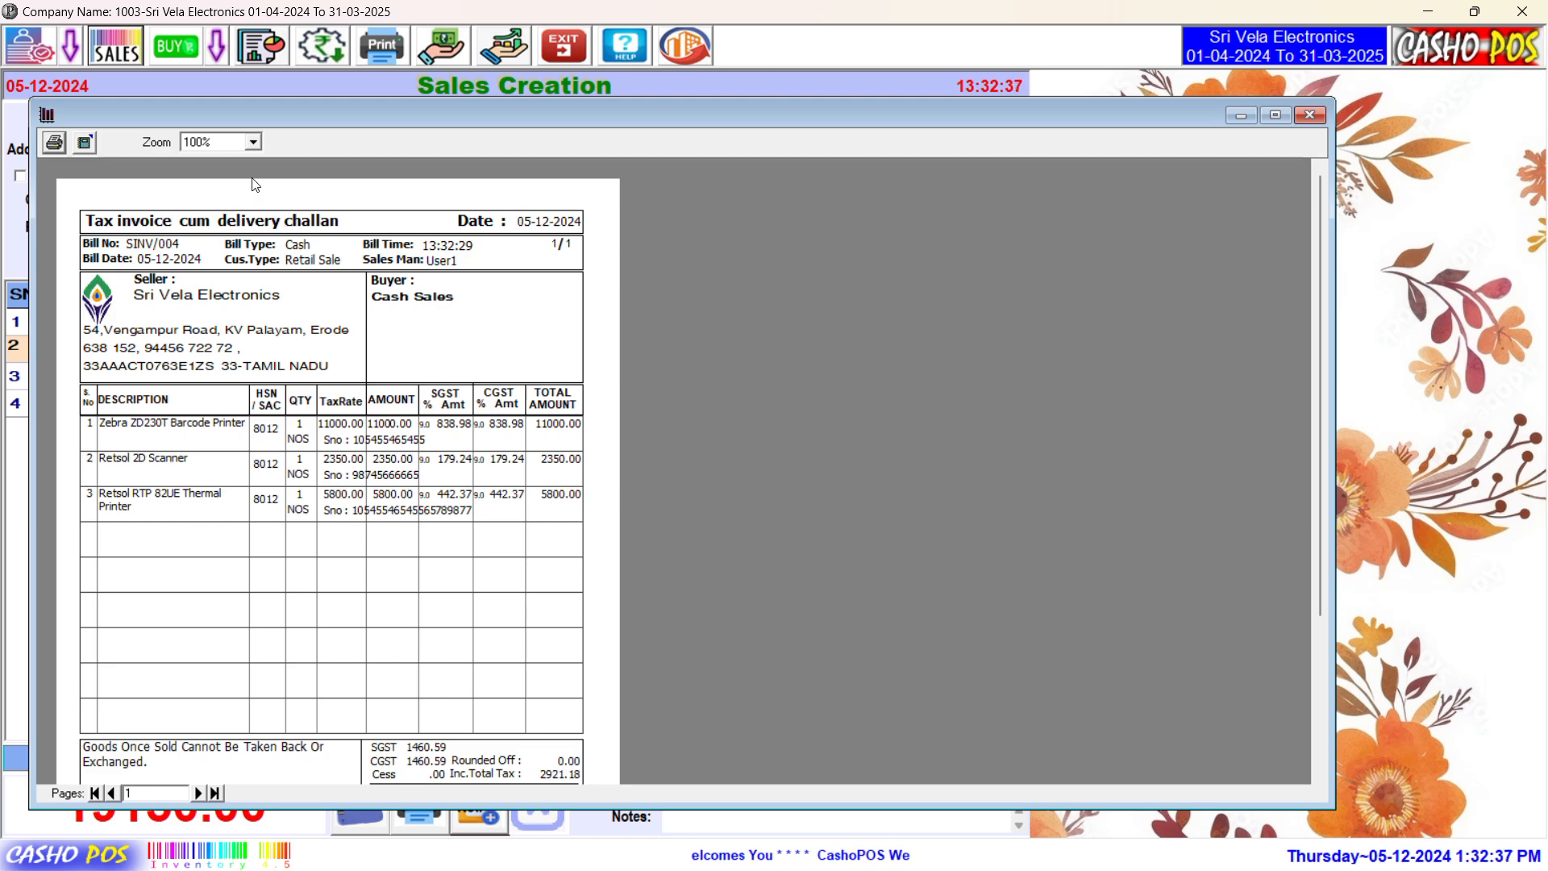
pyautogui.click(254, 143)
pyautogui.scroll(2, 230, 181)
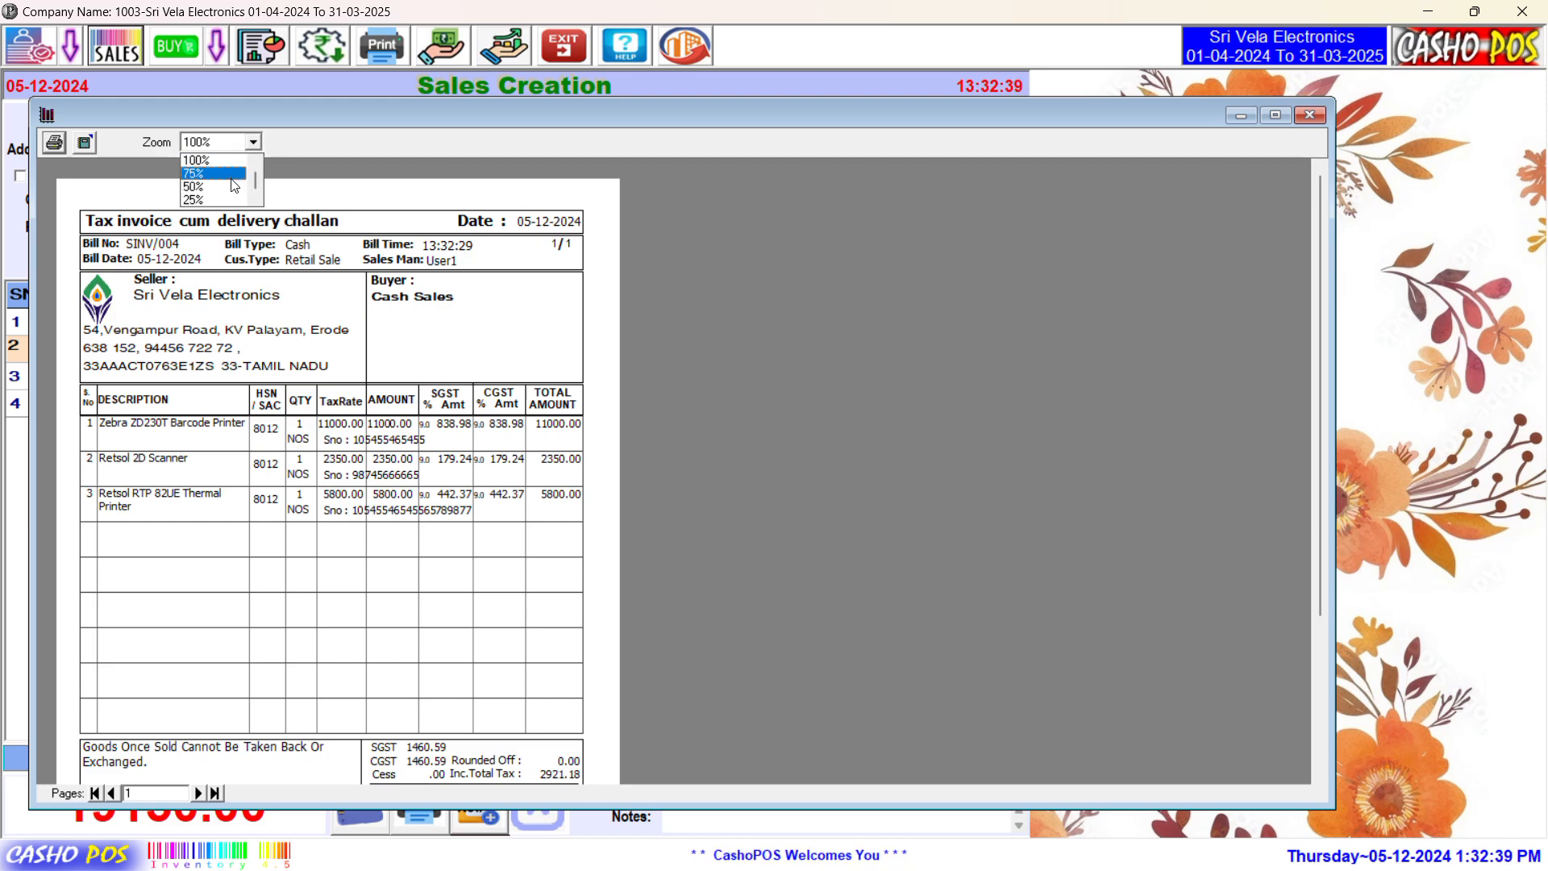
pyautogui.click(219, 161)
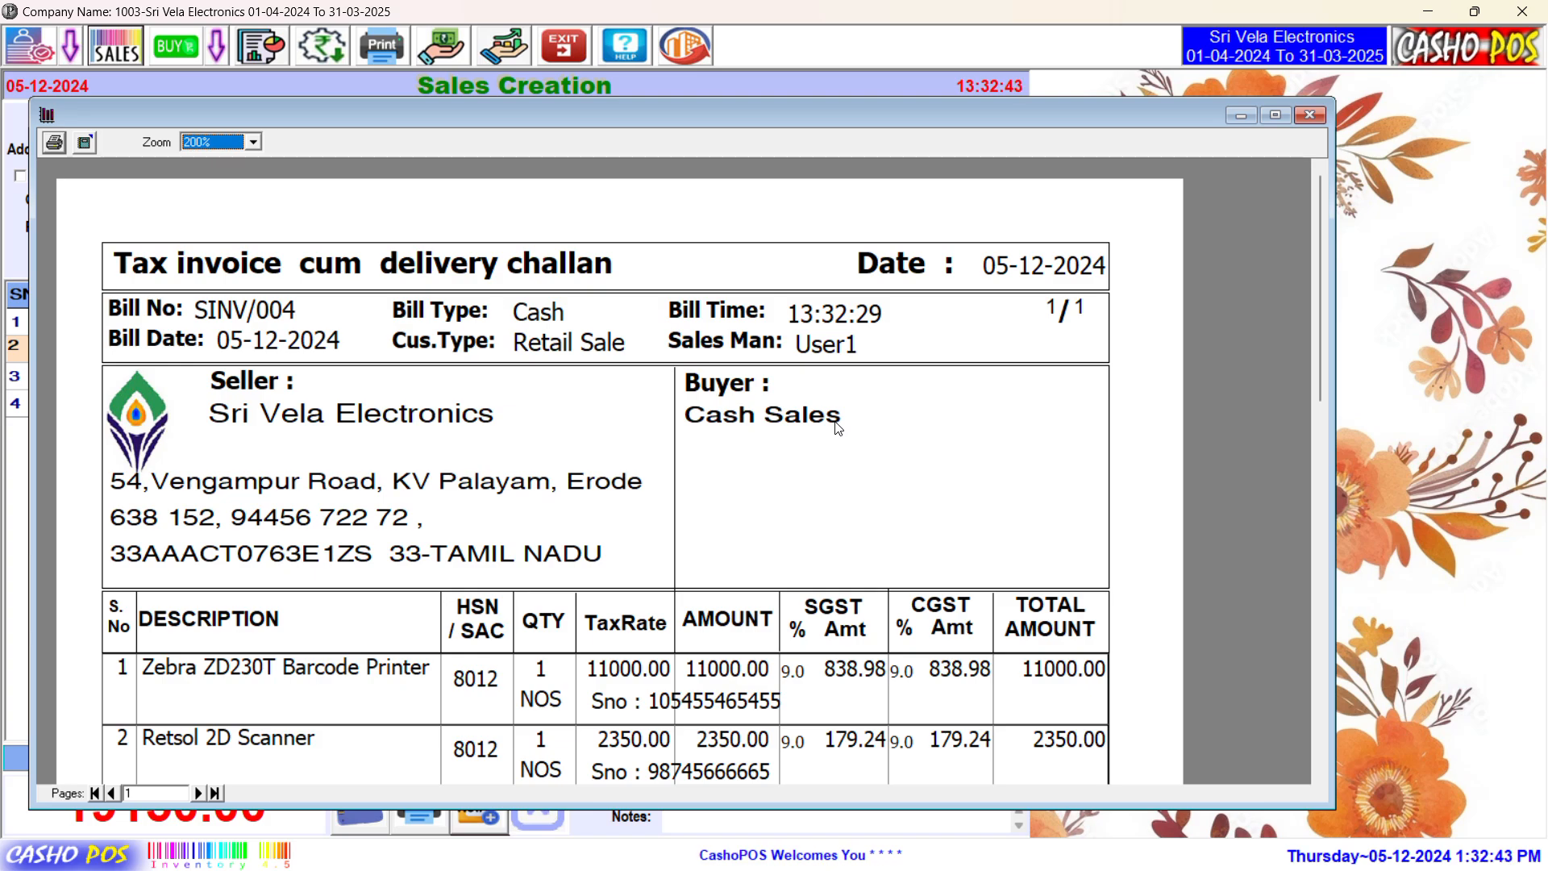
# Step: Scroll through the invoice checking each item's serial number down to the 19,150.00 total
pyautogui.moveTo(1319, 395); pyautogui.dragTo(1323, 414)
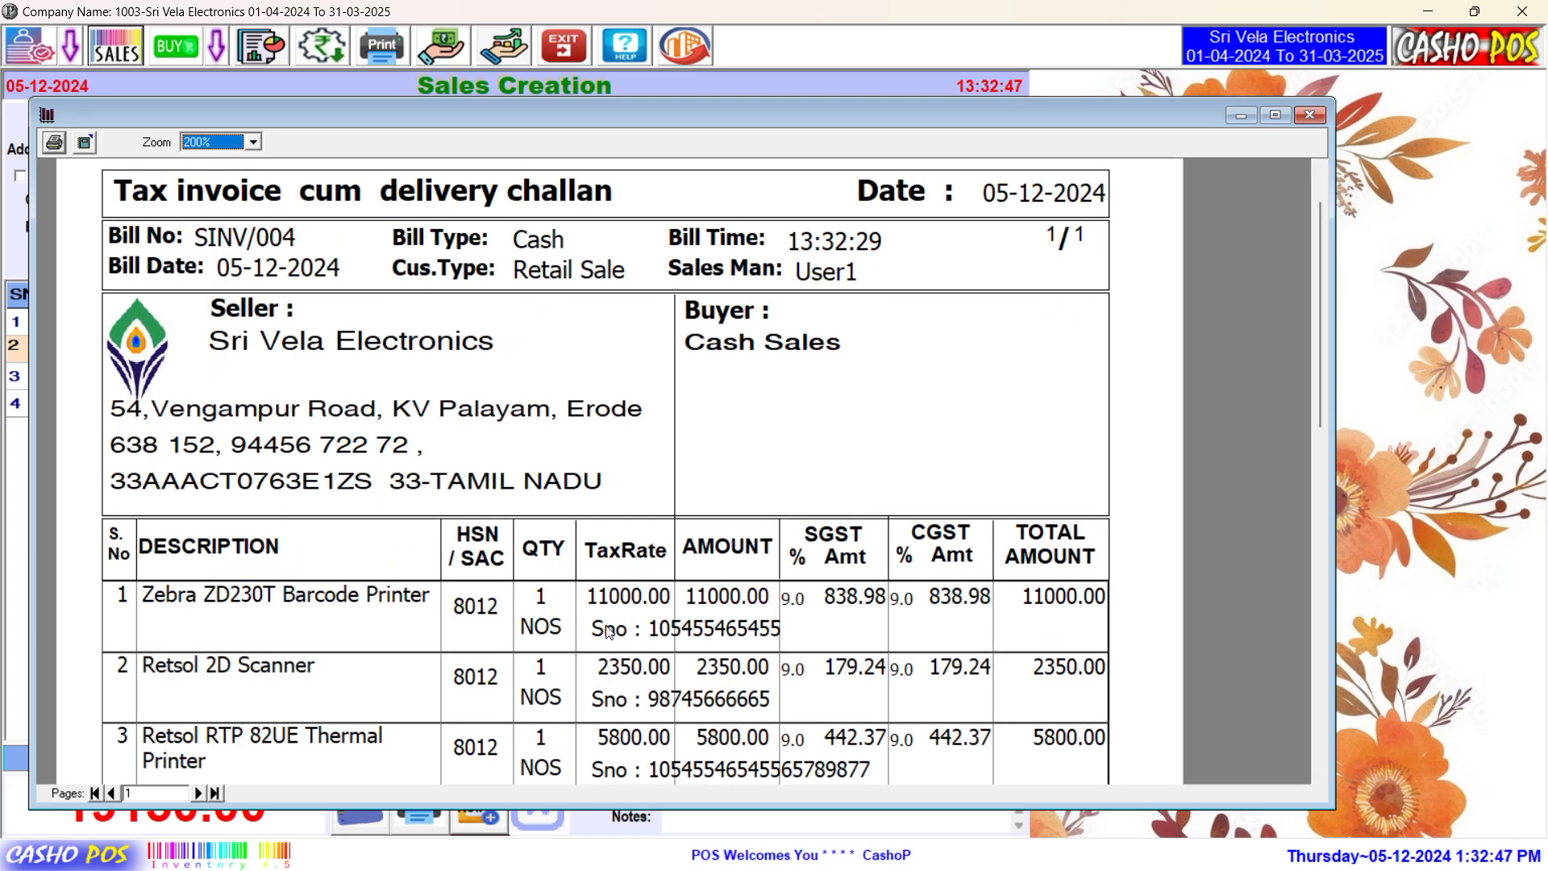
pyautogui.click(1321, 777)
pyautogui.scroll(-5, 1322, 779)
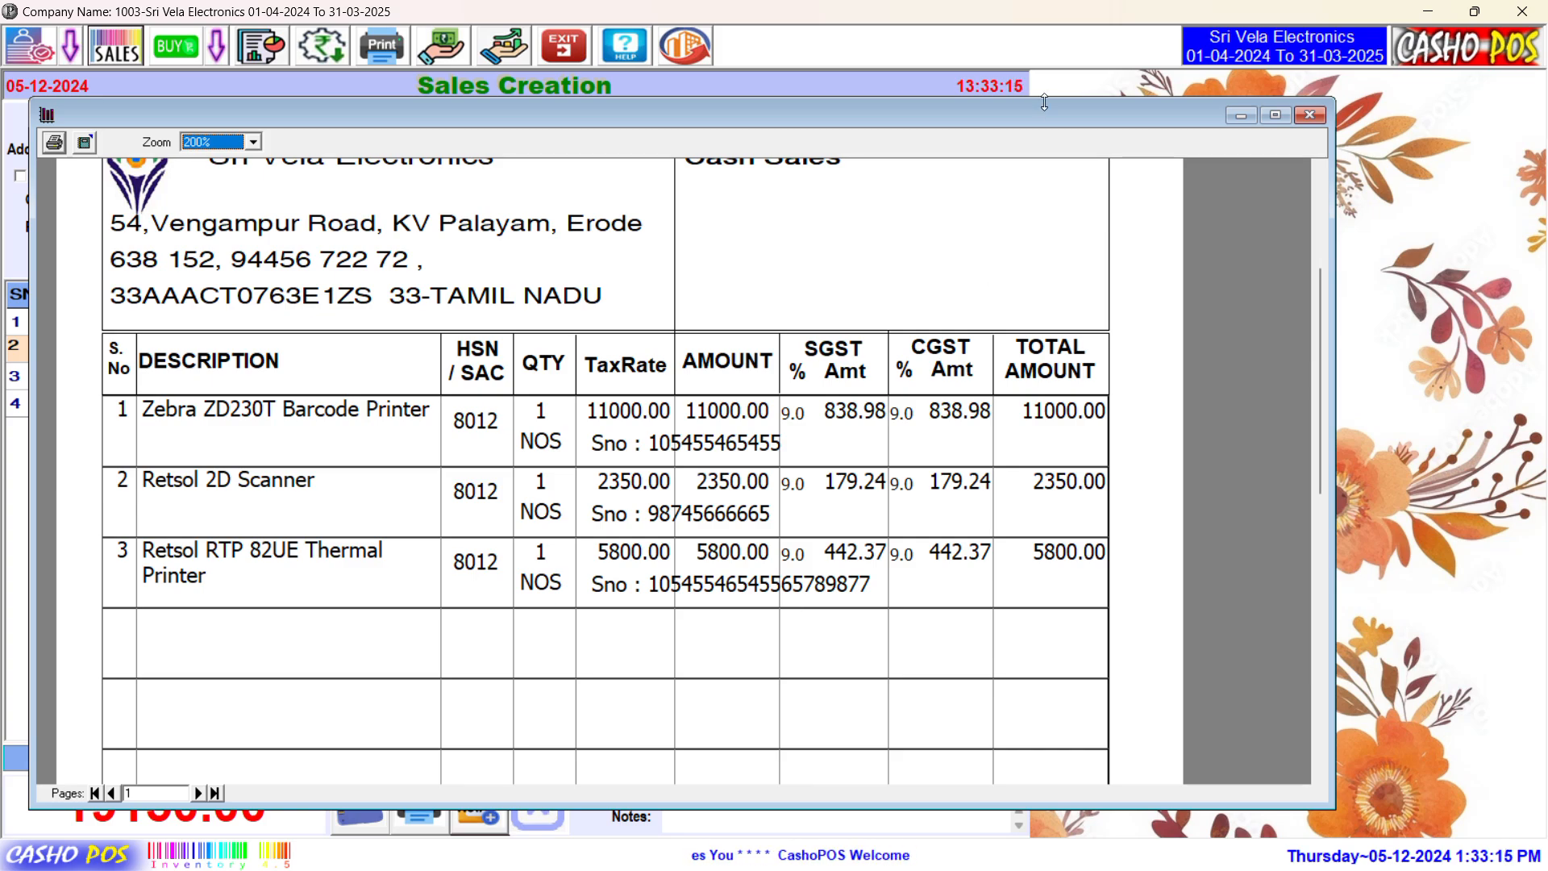
pyautogui.moveTo(1320, 312); pyautogui.dragTo(1317, 257)
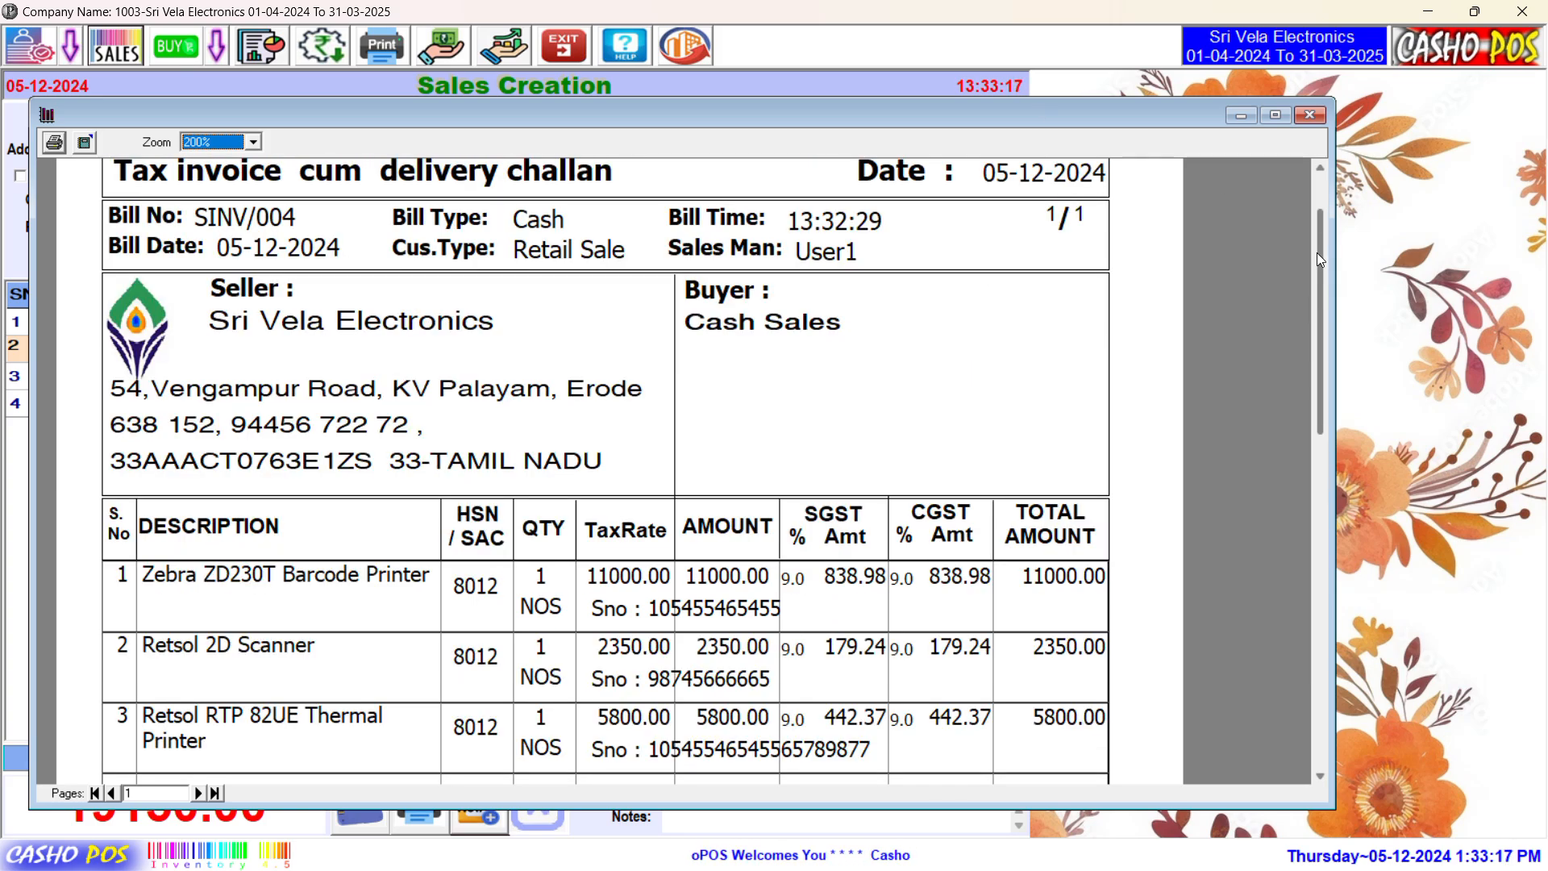
pyautogui.moveTo(632, 116); pyautogui.dragTo(747, 106)
pyautogui.moveTo(1439, 390); pyautogui.dragTo(1437, 638)
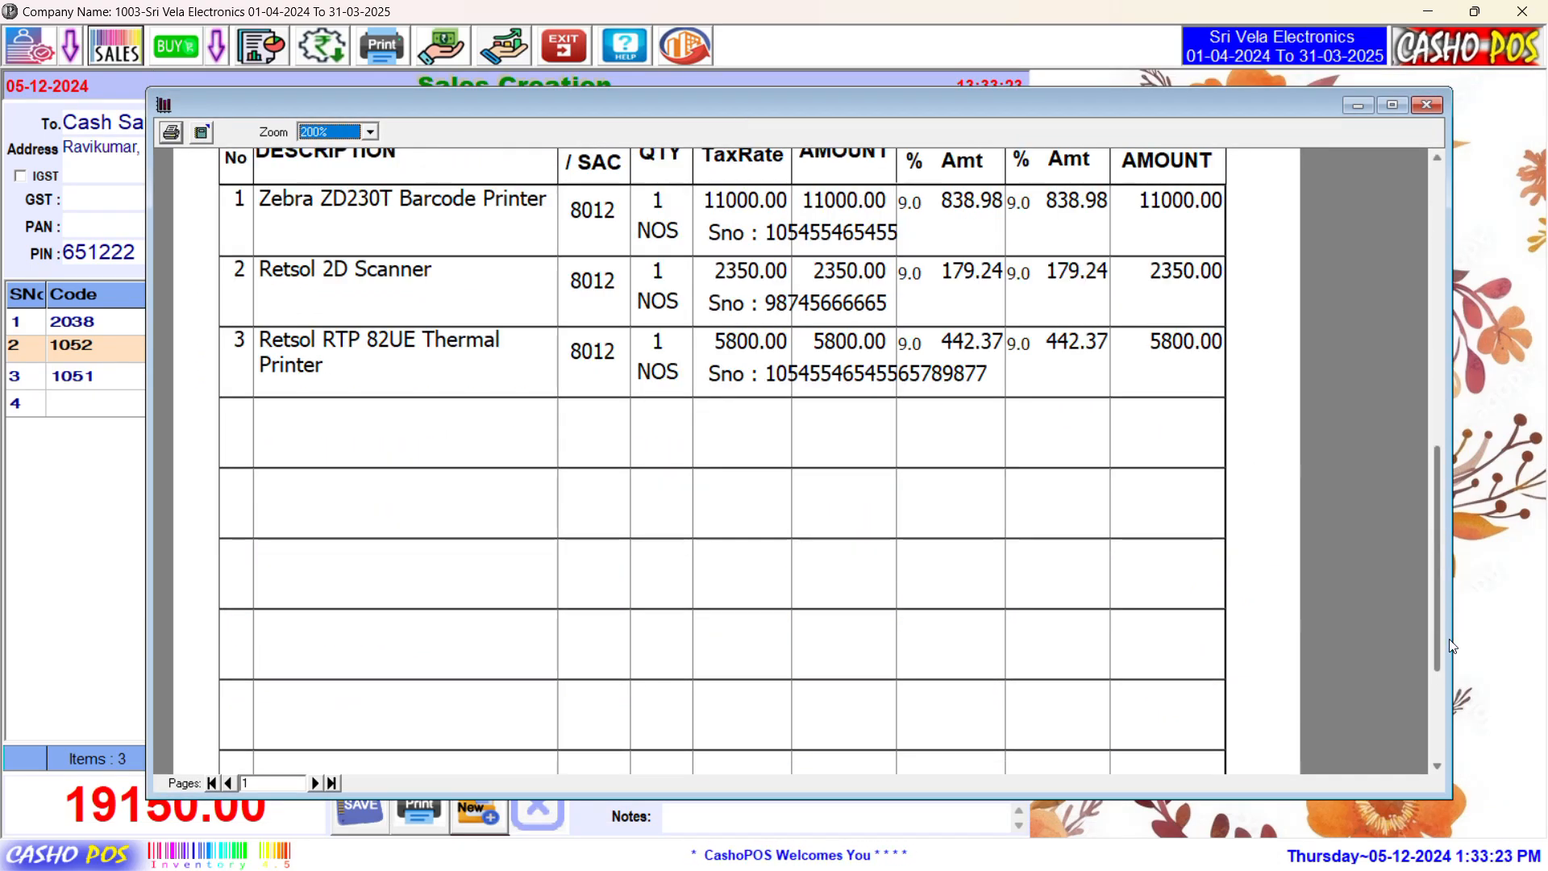